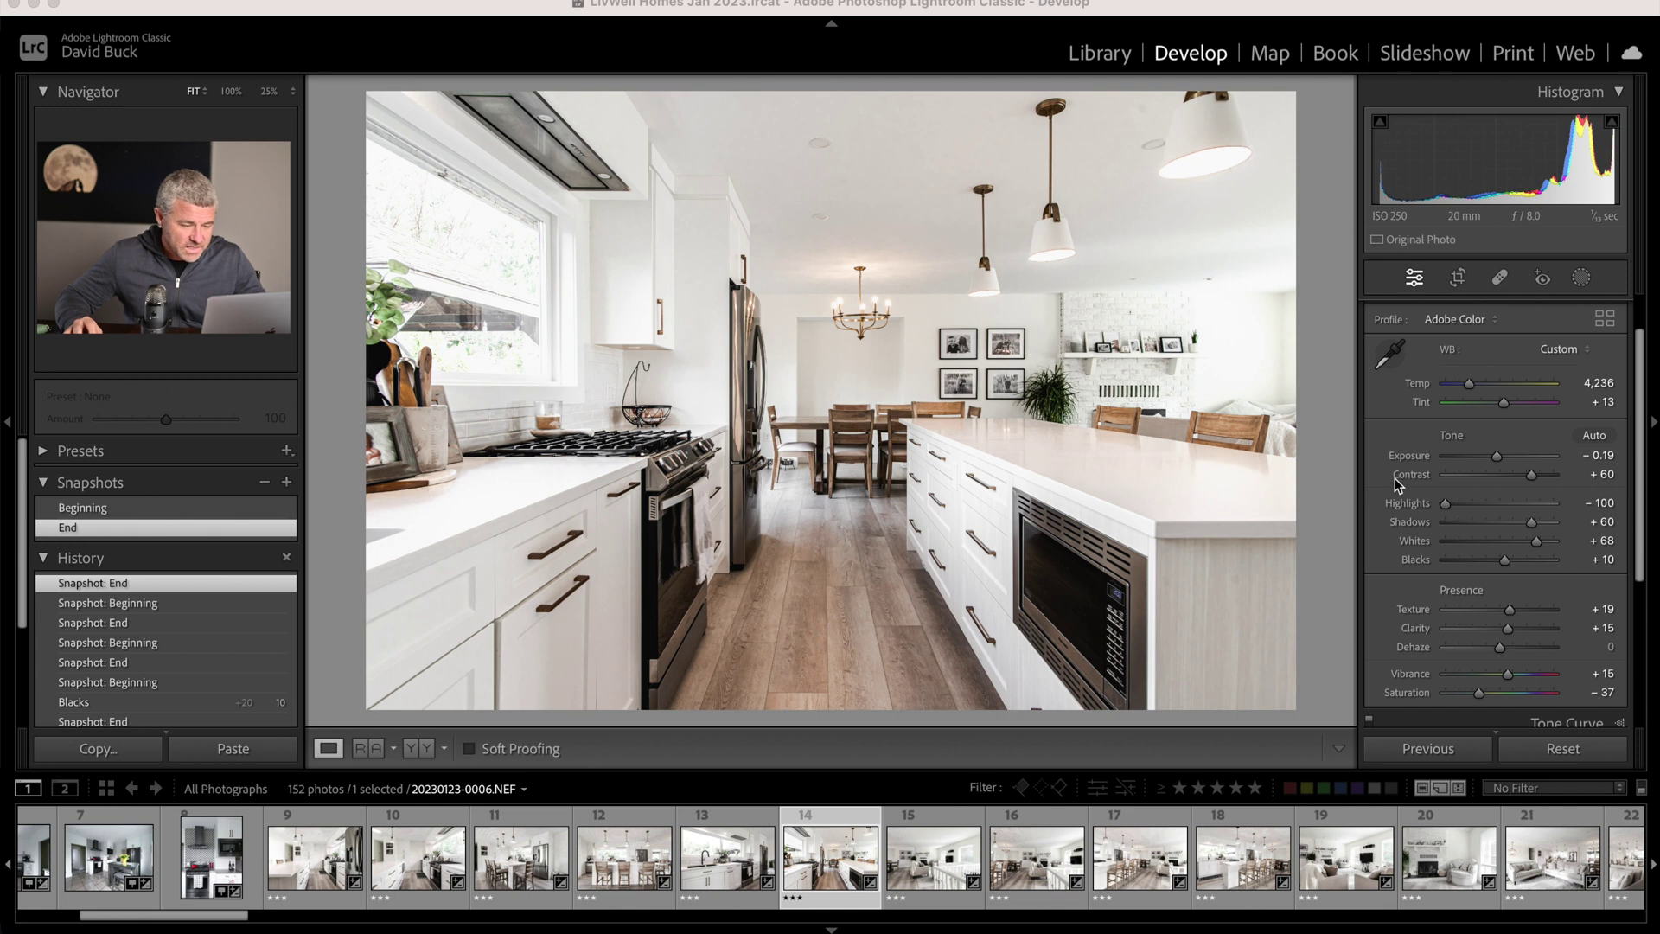
# Reset all develop settings, then undo the reset to keep Highlights −7 and Shadows +10.
pyautogui.click(1563, 748)
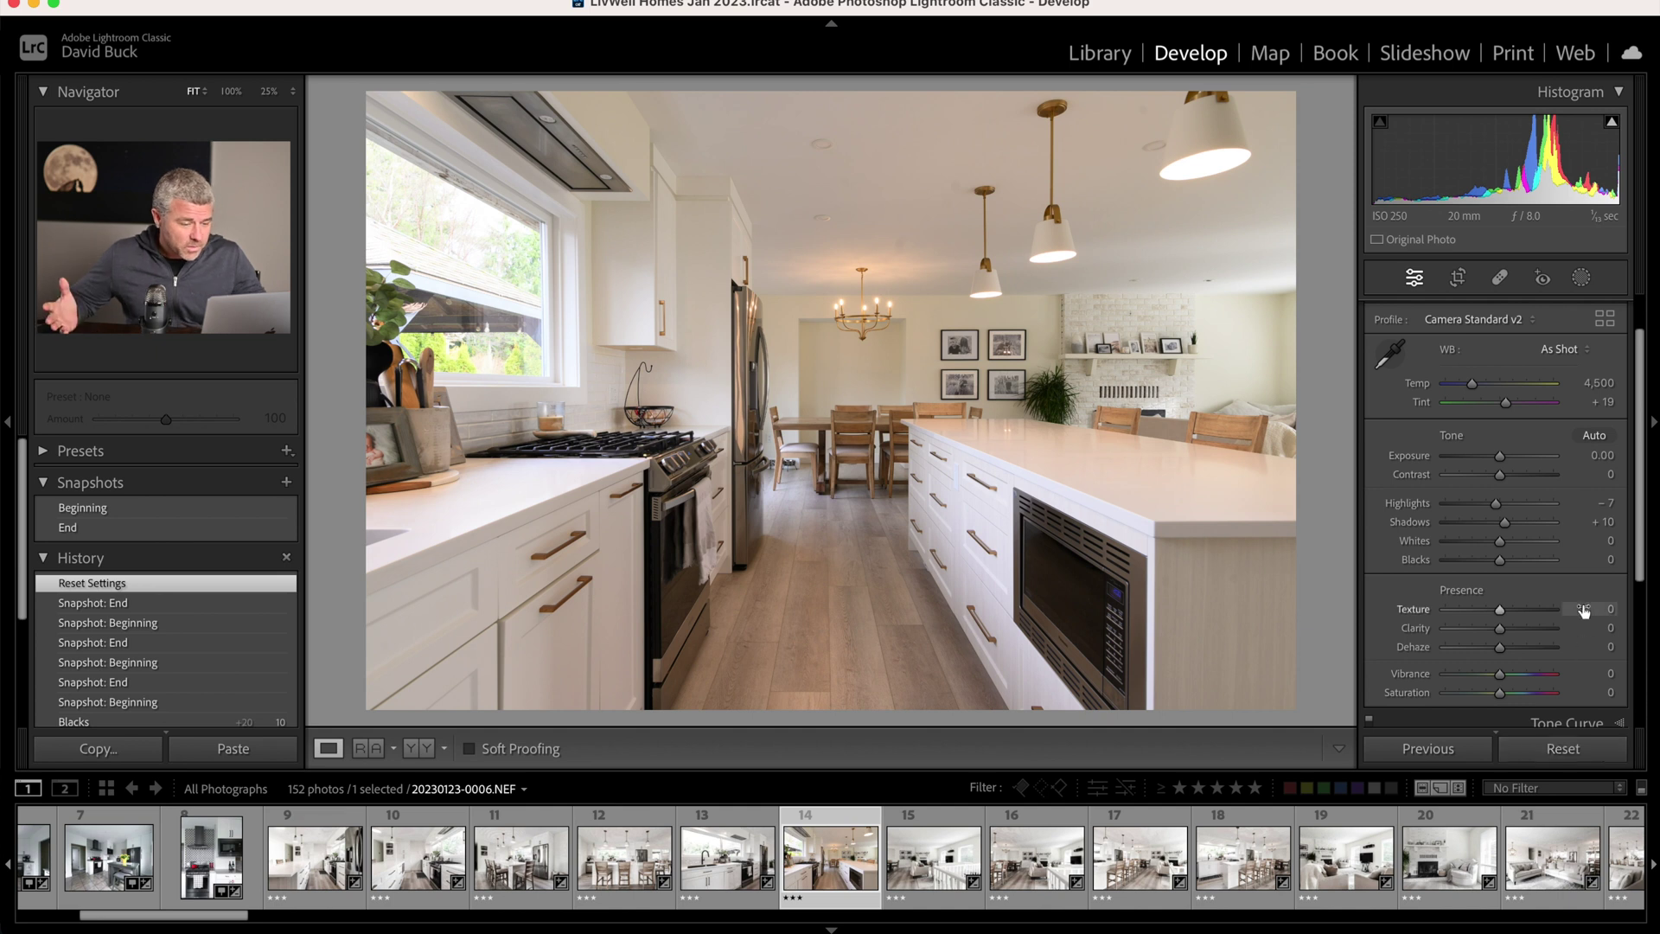
pyautogui.press('super+z')
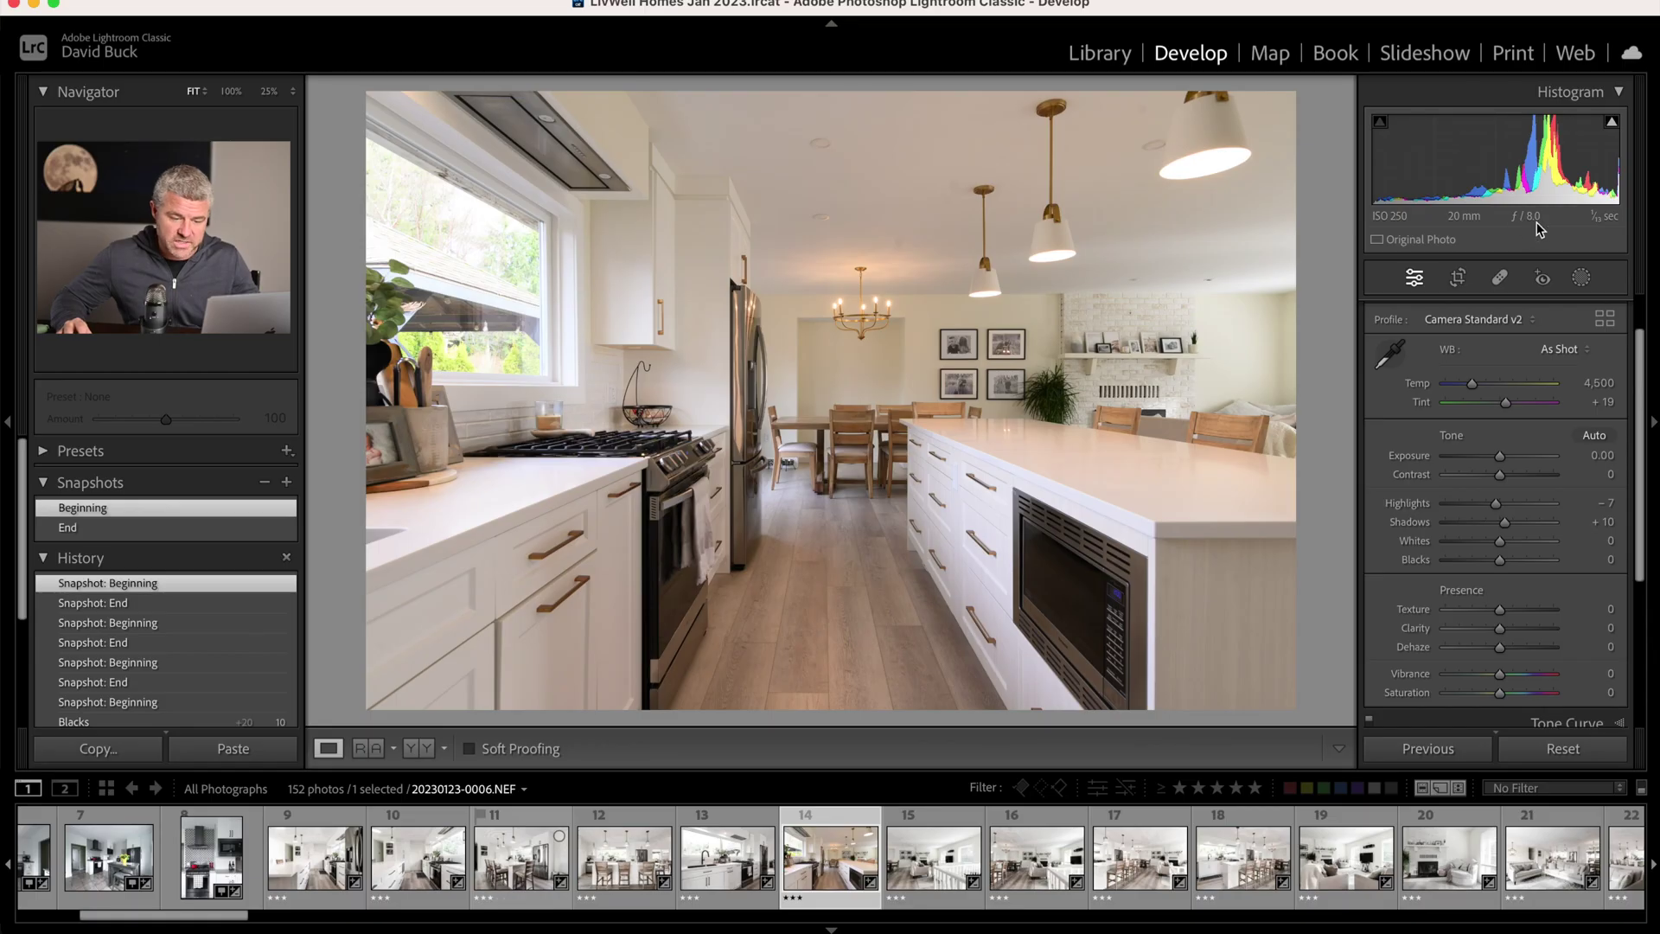
pyautogui.scroll(-1, 1530, 441)
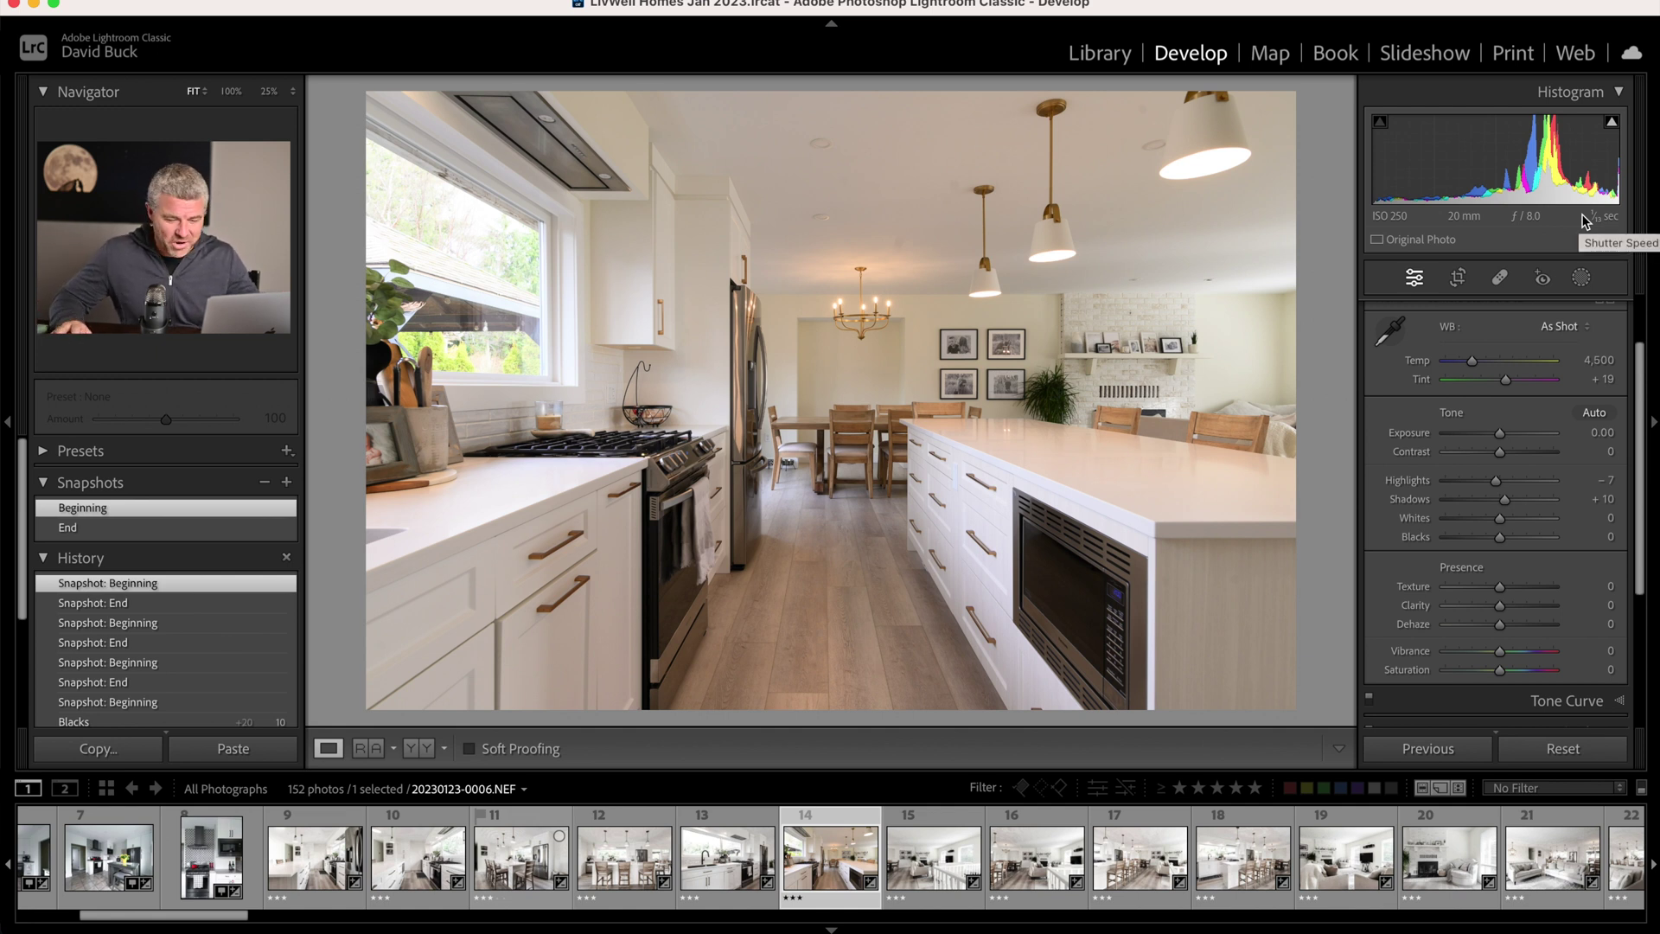
pyautogui.scroll(-2, 1500, 394)
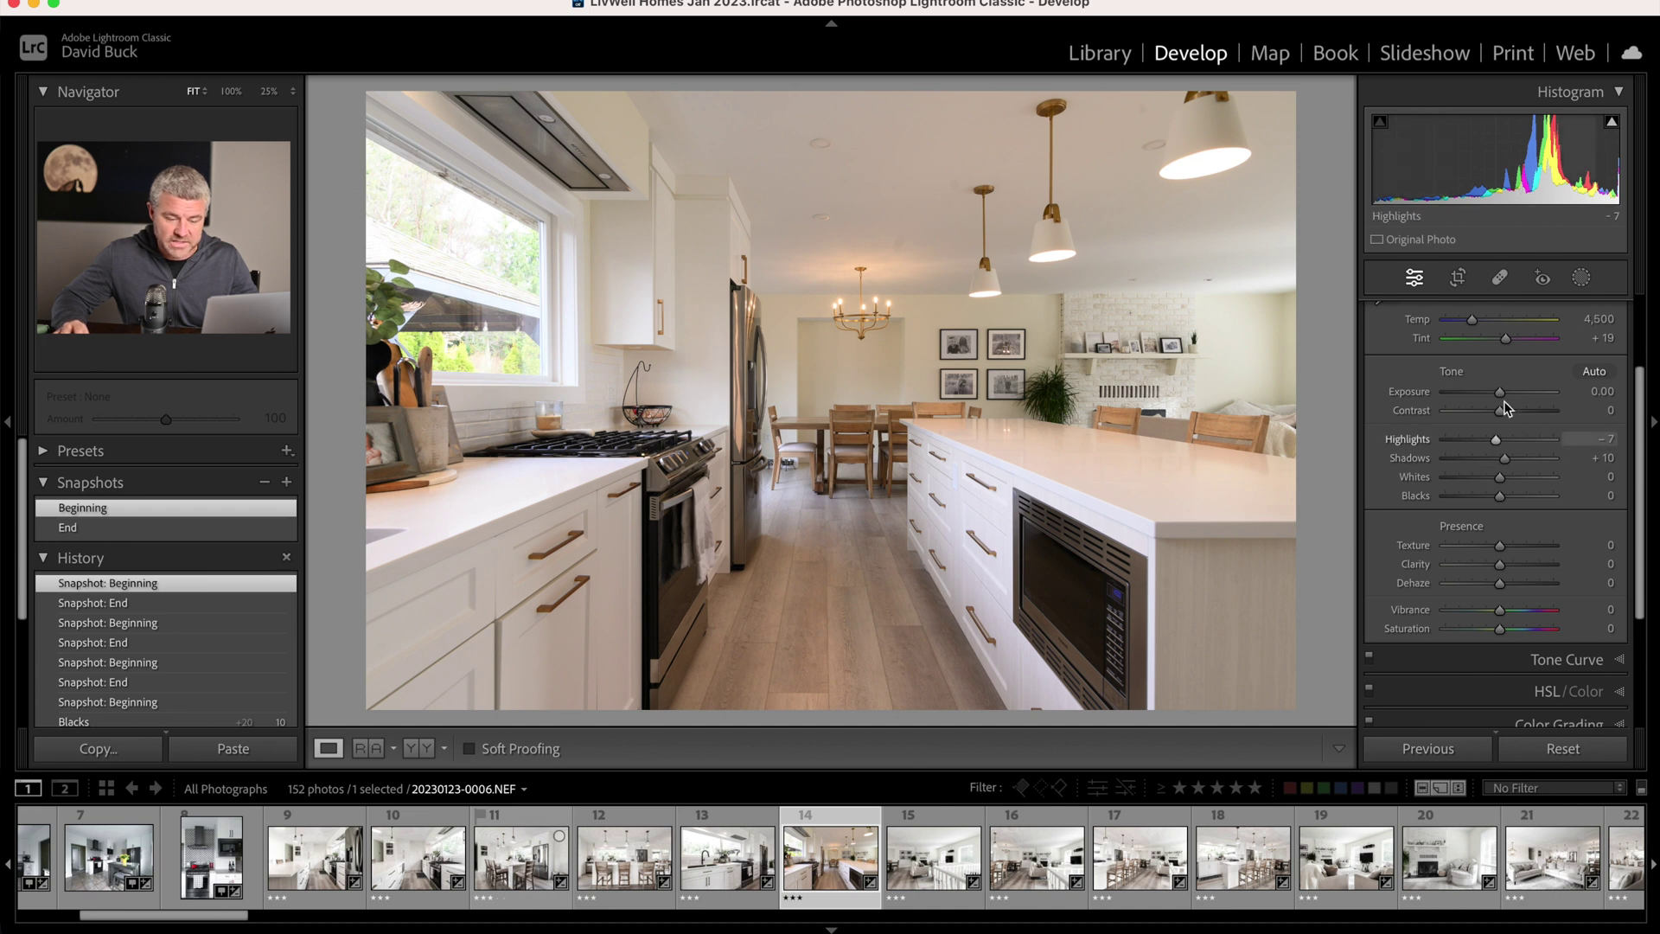
# Test stronger Highlights and histogram Shadows values, then undo back to Highlights −1, Shadows +1.
pyautogui.moveTo(1499, 440)
pyautogui.mouseDown()
pyautogui.moveTo(1562, 443)
pyautogui.moveTo(1443, 443)
pyautogui.moveTo(1457, 440)
pyautogui.moveTo(1499, 439)
pyautogui.moveTo(1488, 463)
pyautogui.moveTo(1435, 461)
pyautogui.moveTo(1500, 459)
pyautogui.mouseUp()
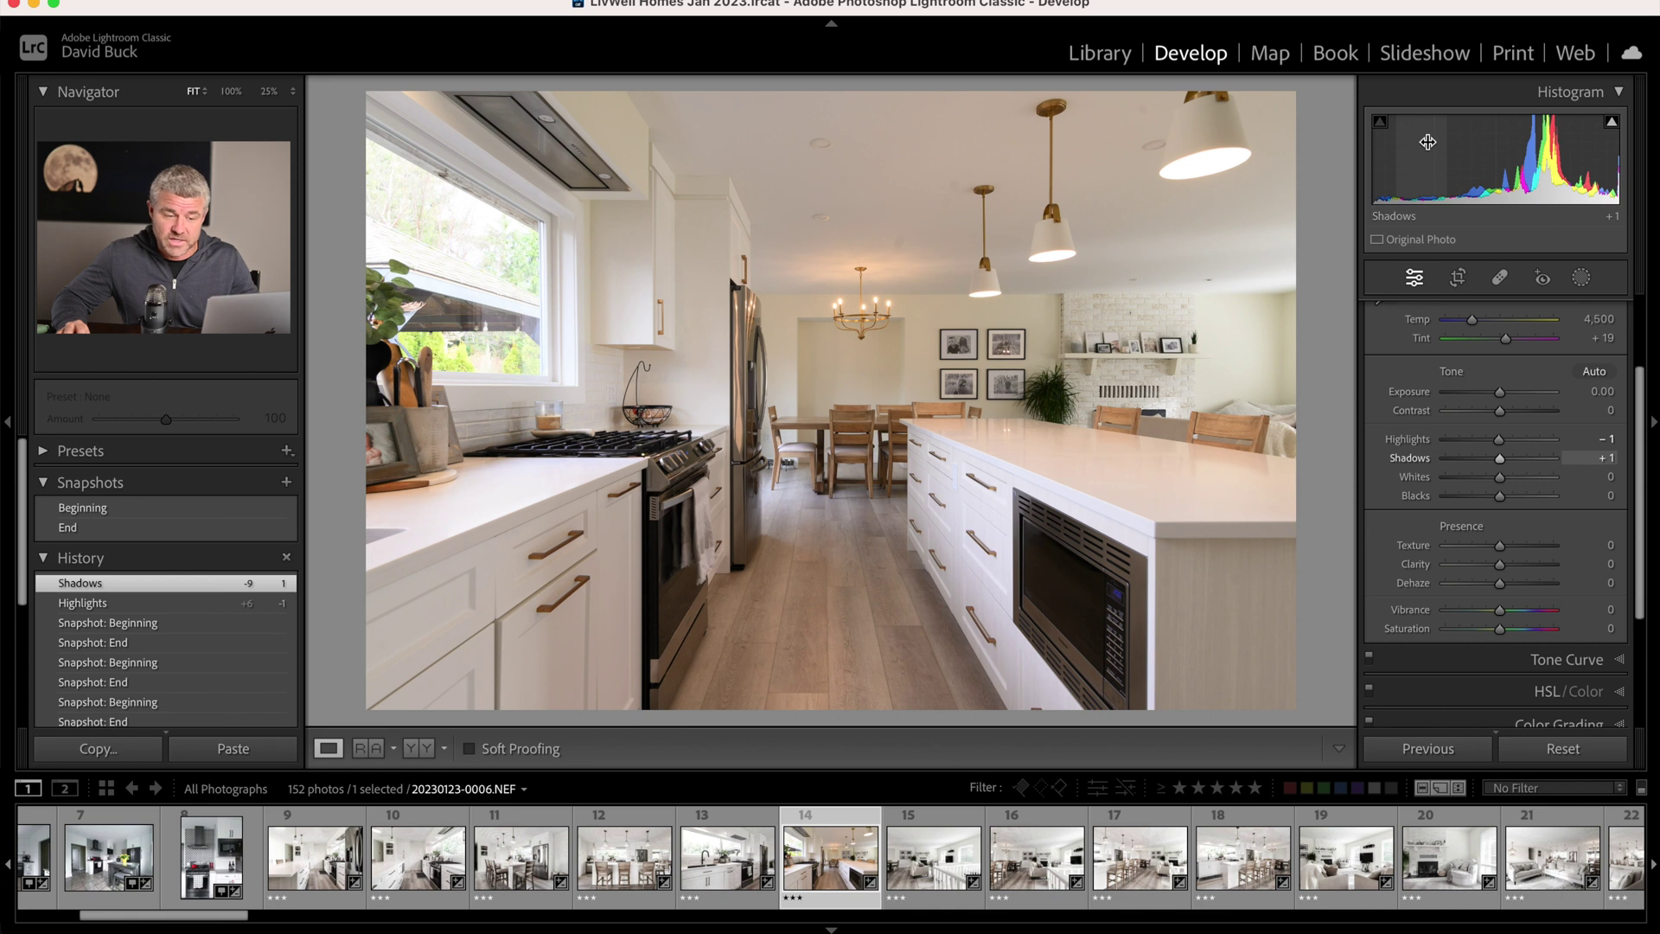
pyautogui.moveTo(1505, 165); pyautogui.dragTo(1544, 179)
pyautogui.press('super+z')
pyautogui.press('super+z')
pyautogui.press('super+z')
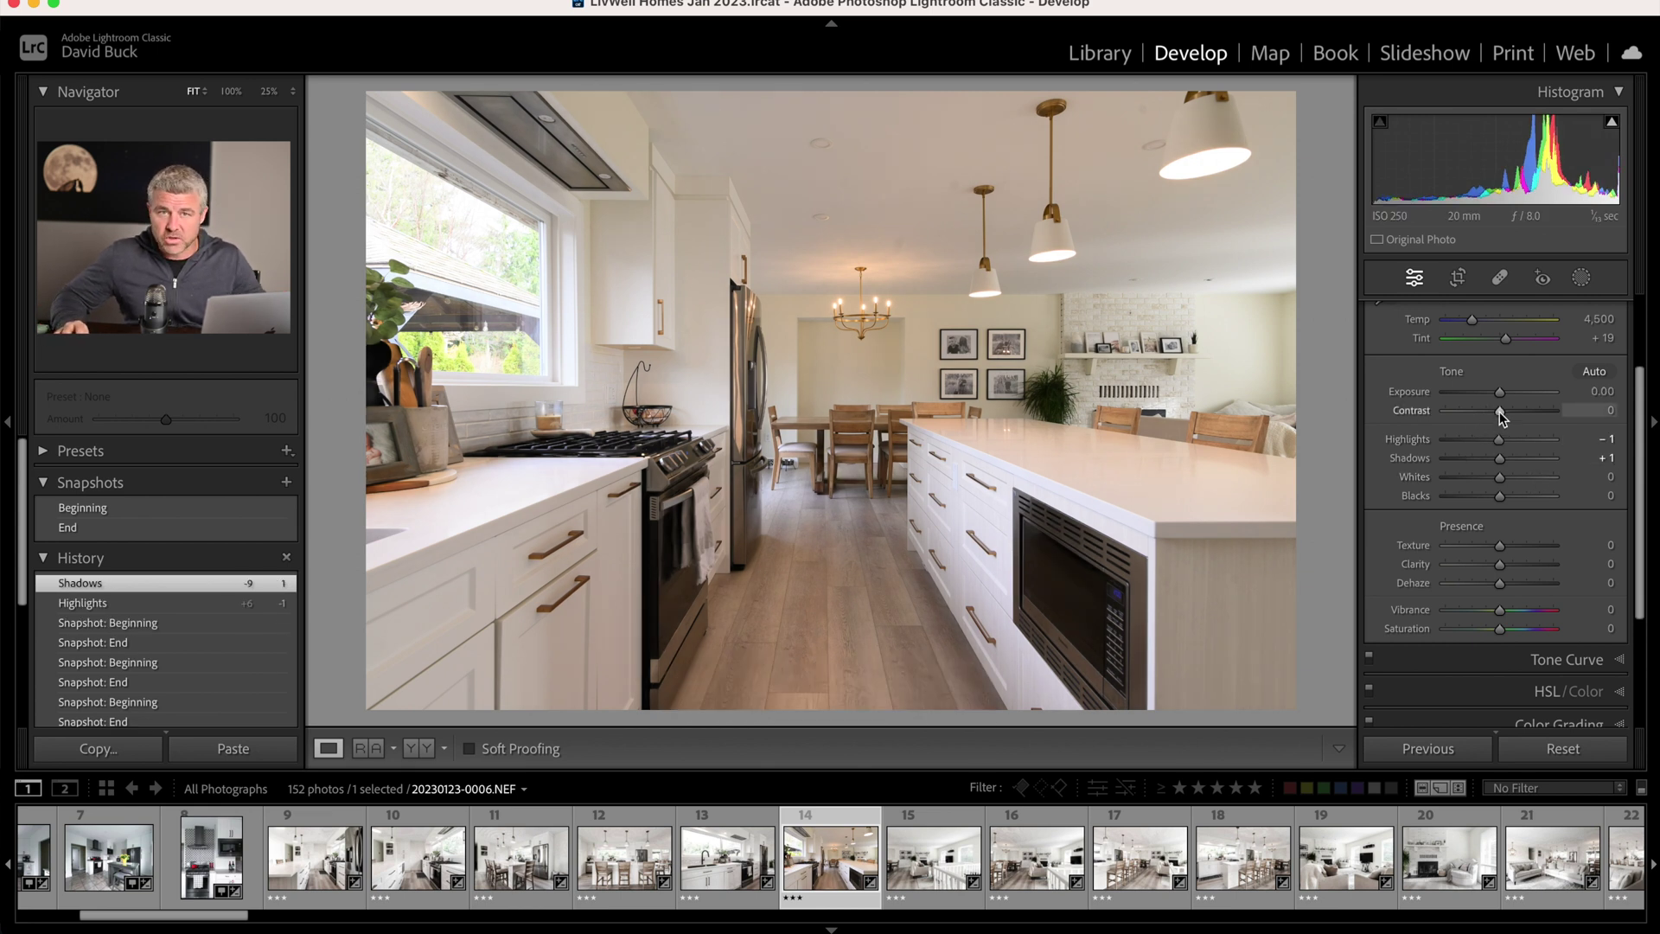
# Try Contrast at −100 and +100, leaving it at +1.
pyautogui.moveTo(1499, 412); pyautogui.dragTo(1442, 408)
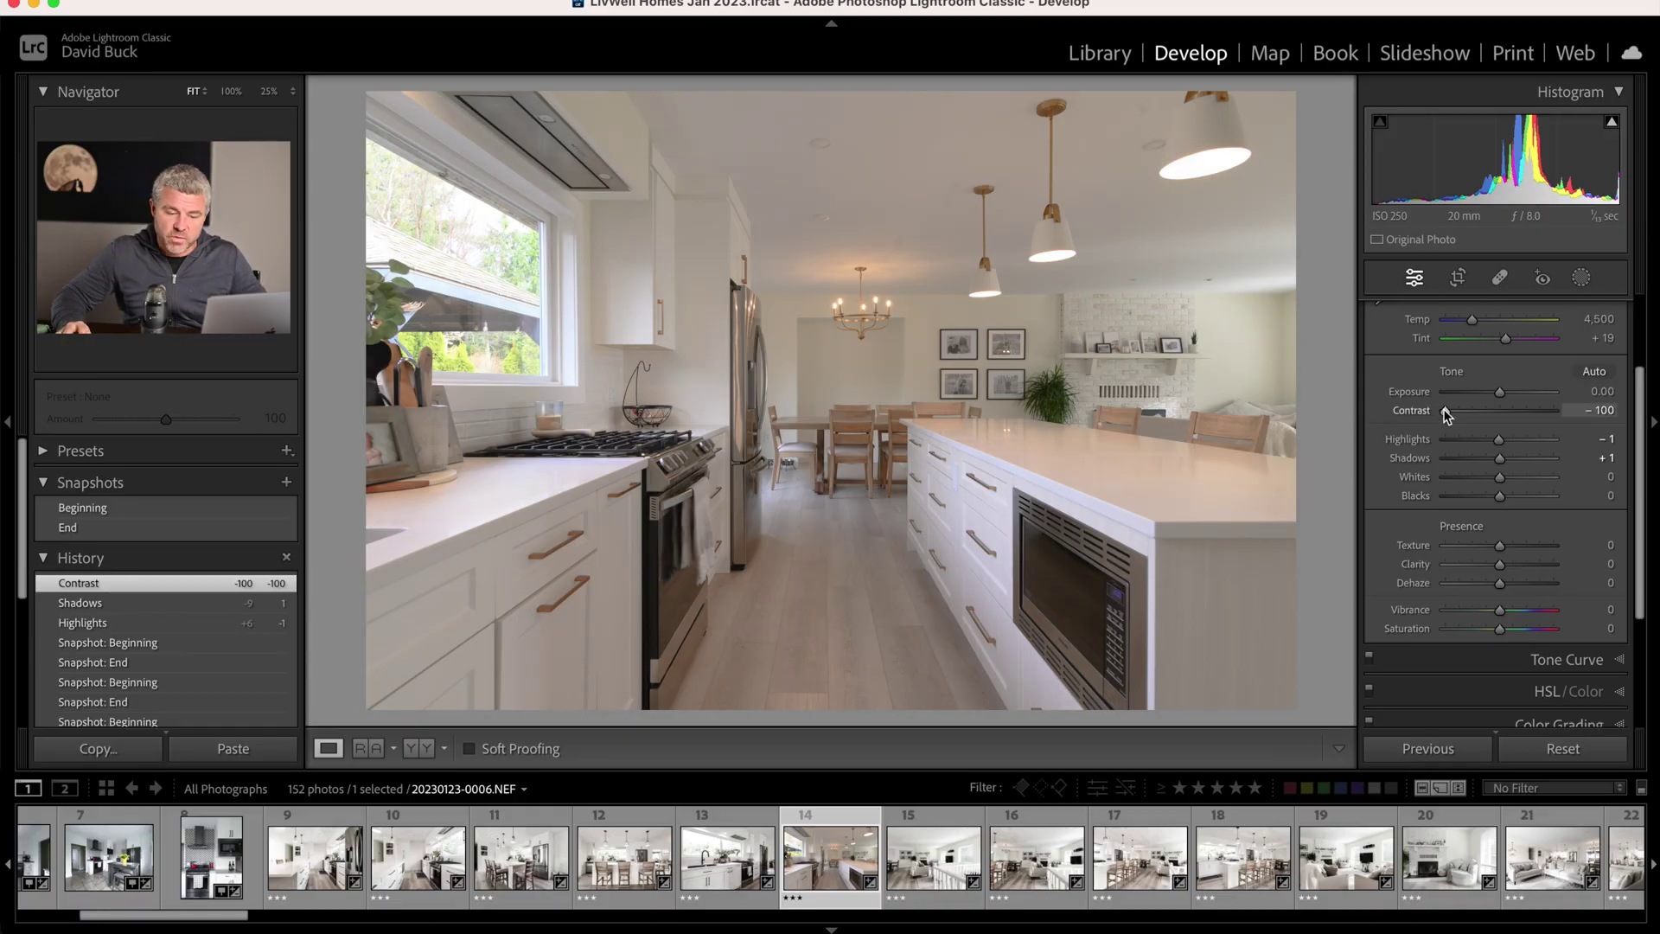
pyautogui.moveTo(1445, 413); pyautogui.dragTo(1568, 420)
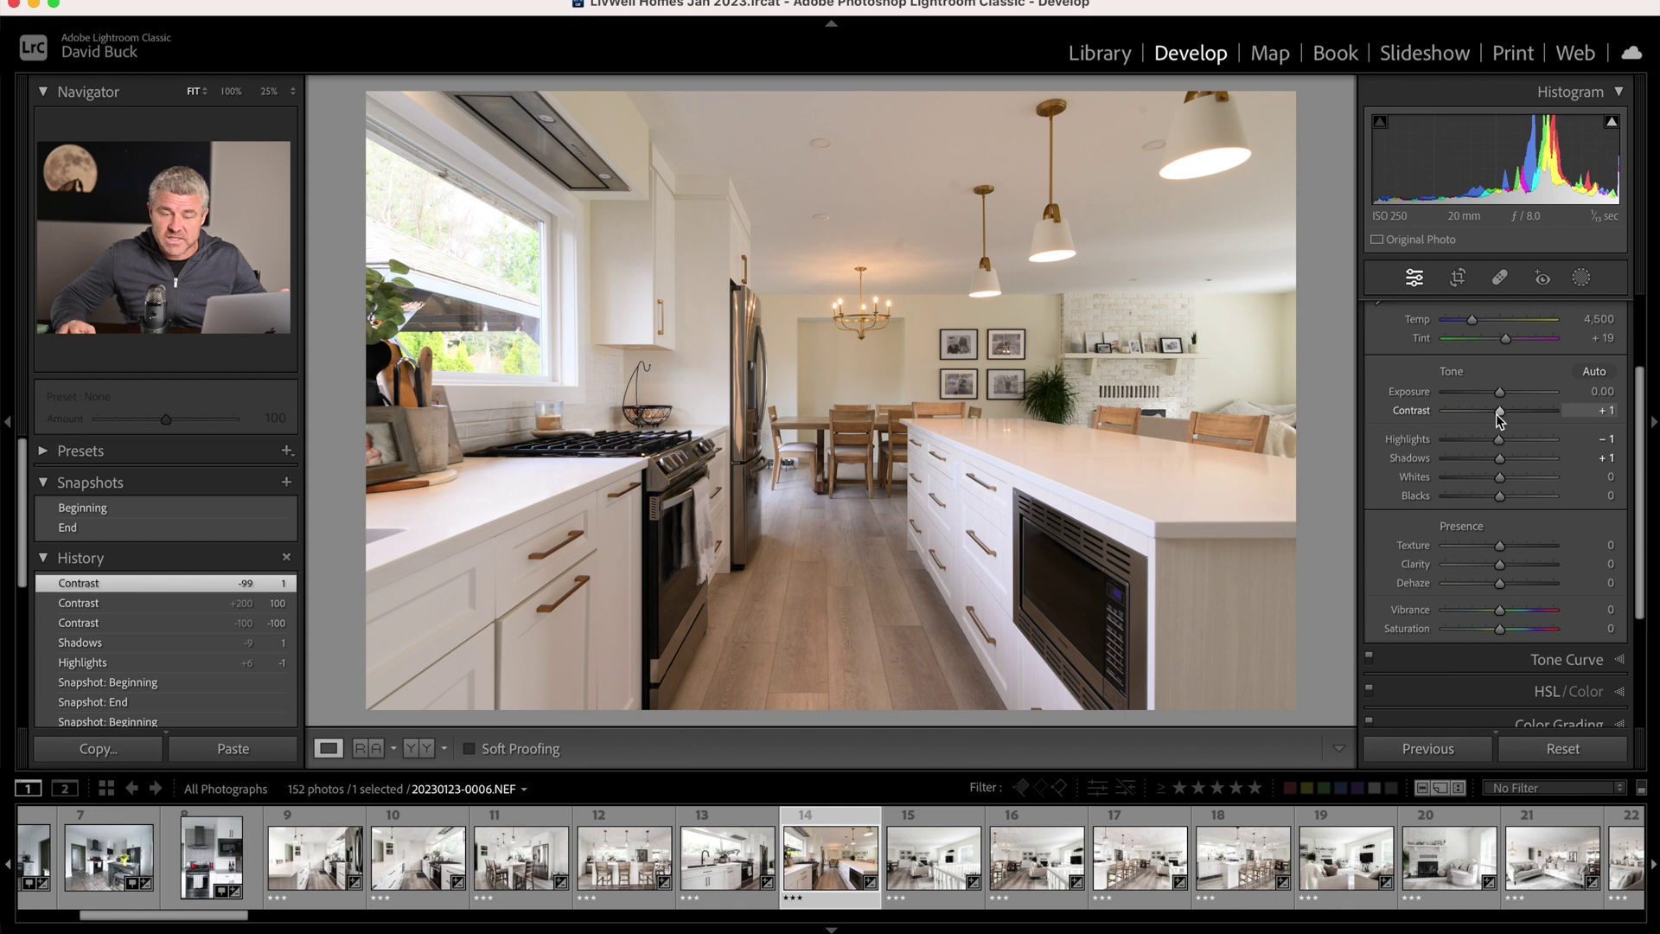
pyautogui.scroll(-1, 1498, 419)
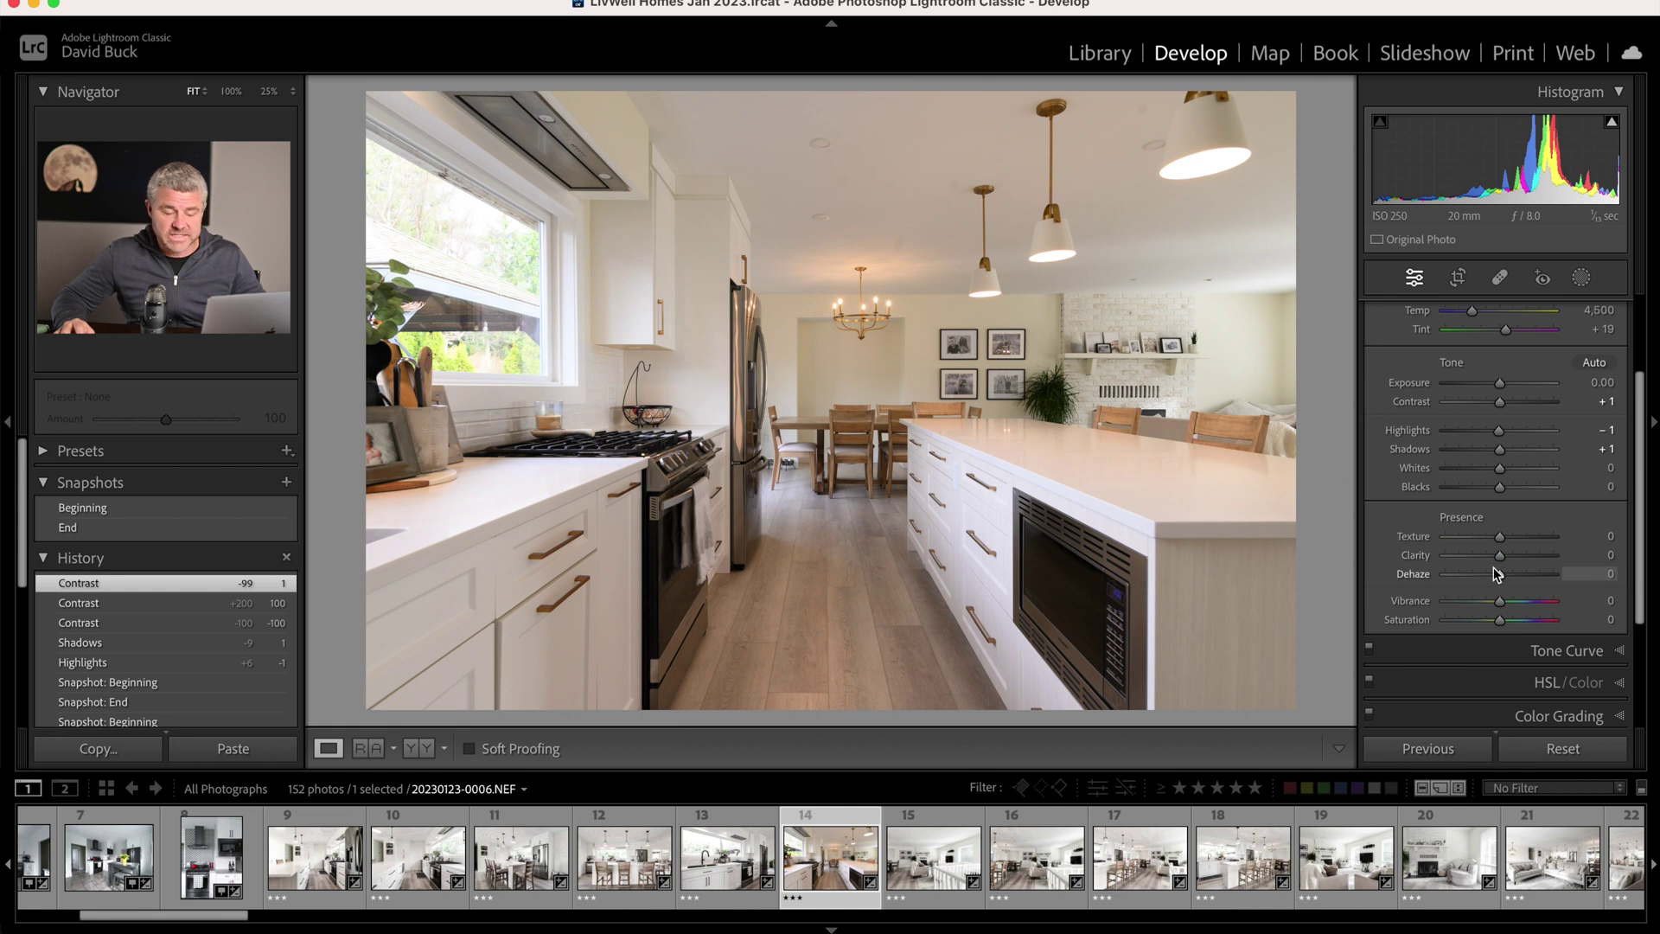
# Set Clarity to +1, reset Contrast to 0, and zoom to 100% on the wooden floor.
pyautogui.moveTo(1505, 561)
pyautogui.mouseDown()
pyautogui.moveTo(1532, 562)
pyautogui.moveTo(1501, 559)
pyautogui.mouseUp()
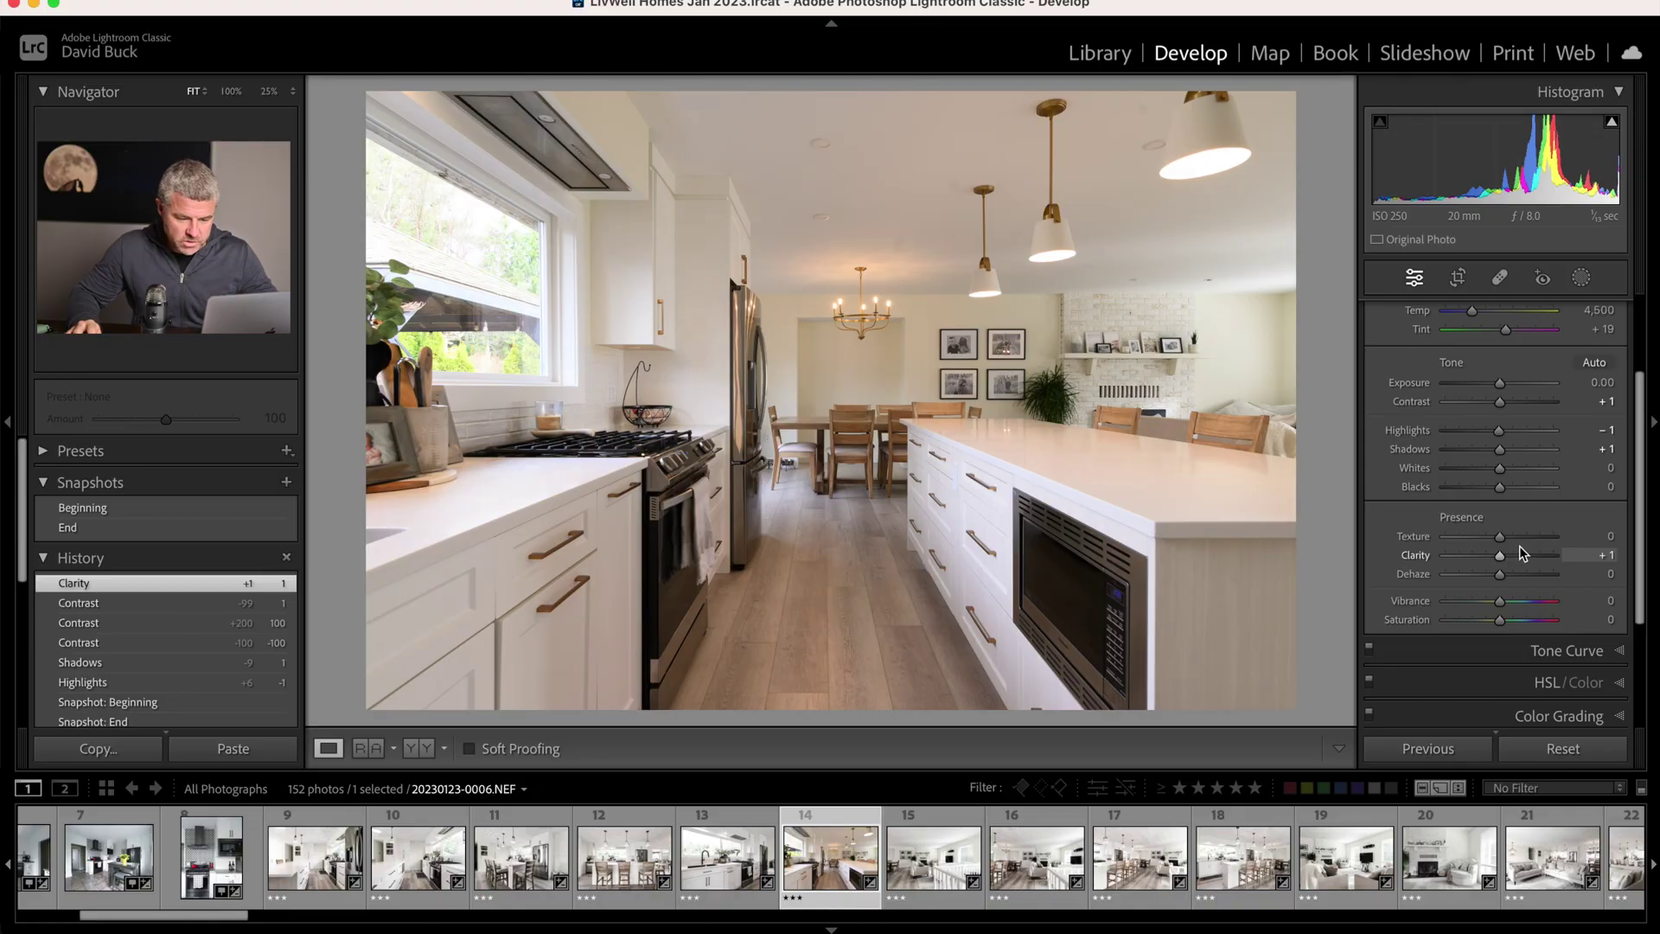
pyautogui.moveTo(1532, 559); pyautogui.dragTo(1500, 551)
pyautogui.doubleClick(1500, 403)
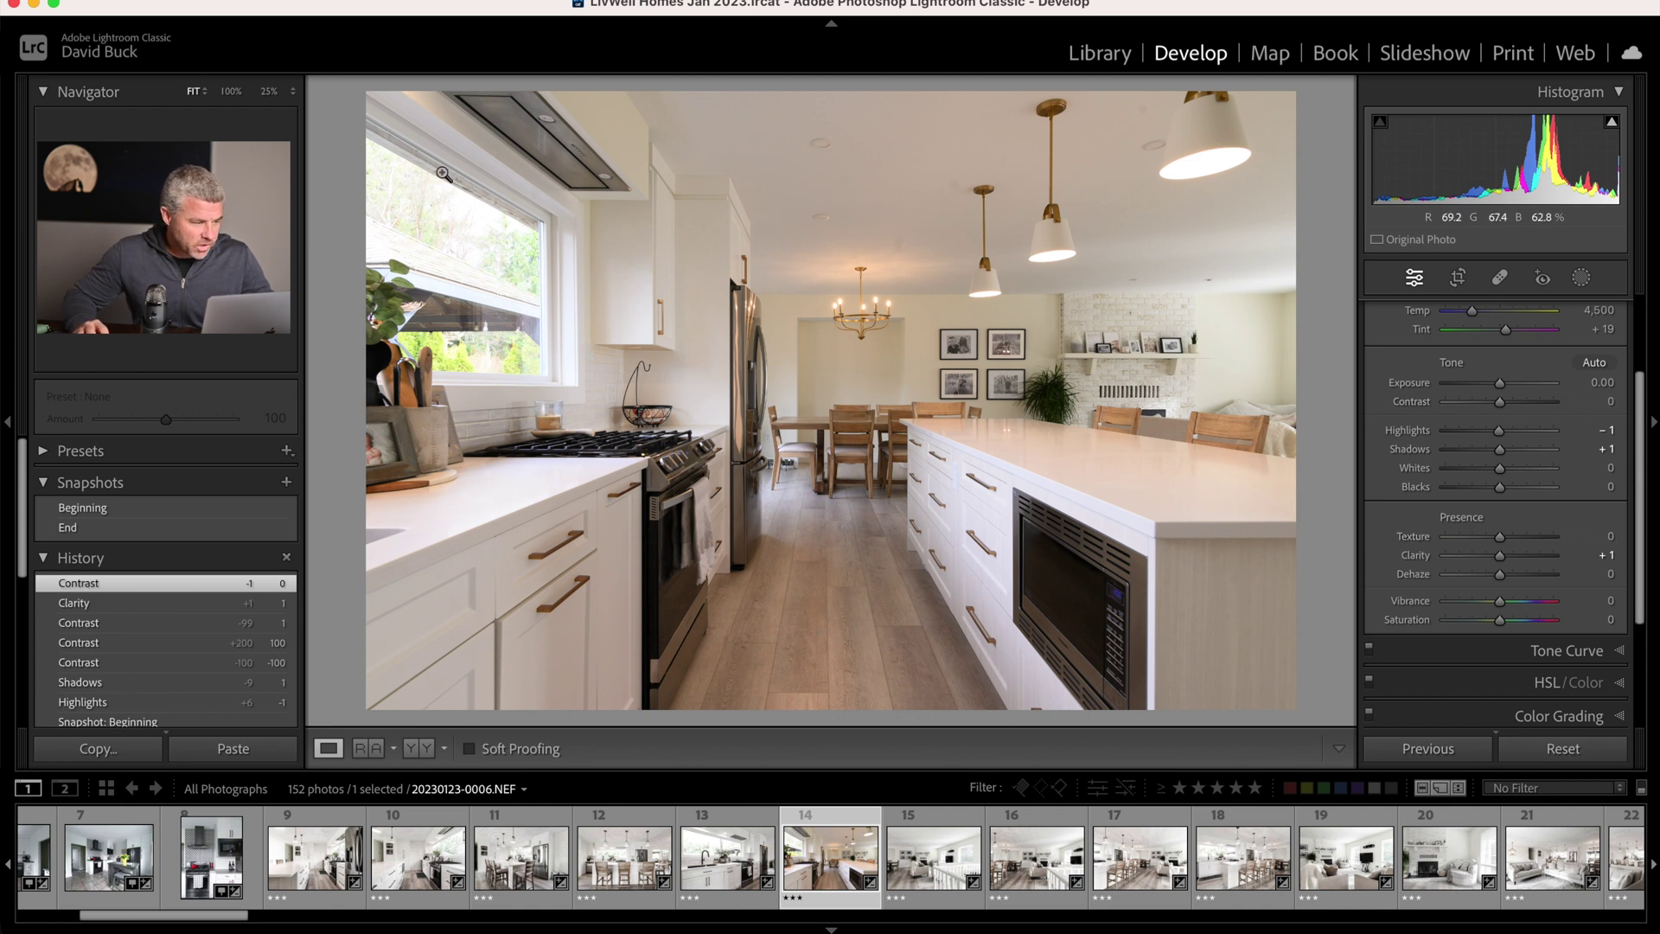
pyautogui.click(231, 91)
pyautogui.moveTo(872, 574); pyautogui.dragTo(879, 433)
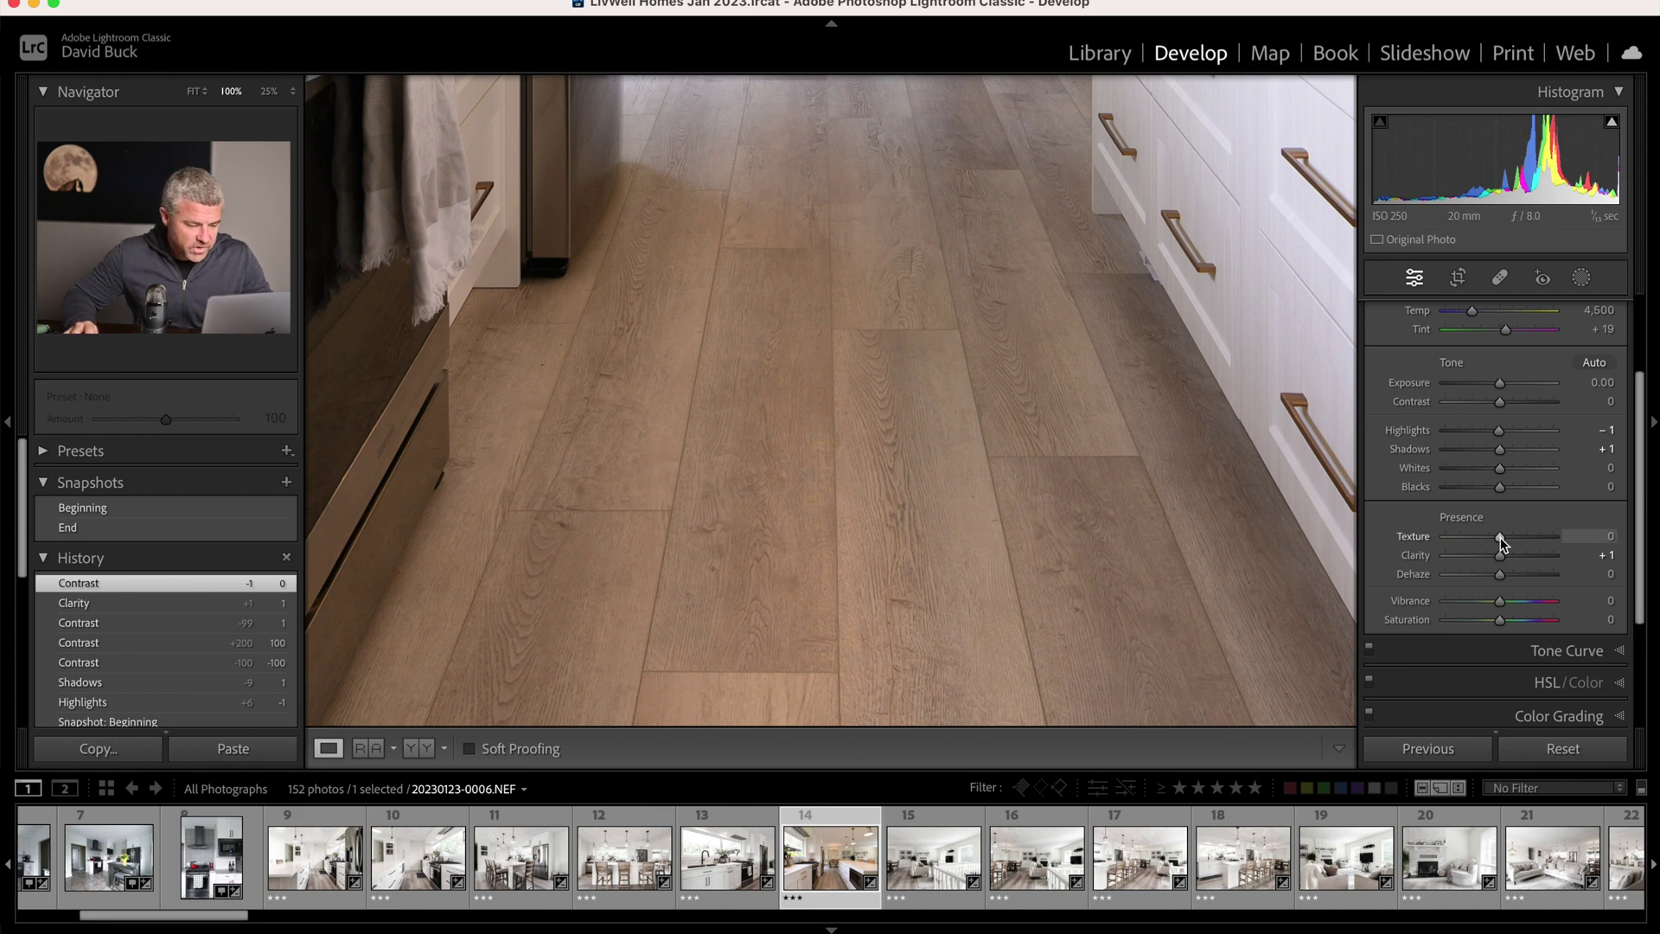
# Compare Texture at +100 on the floor, then settle it at +2 in the fitted view.
pyautogui.moveTo(1501, 537); pyautogui.dragTo(1569, 538)
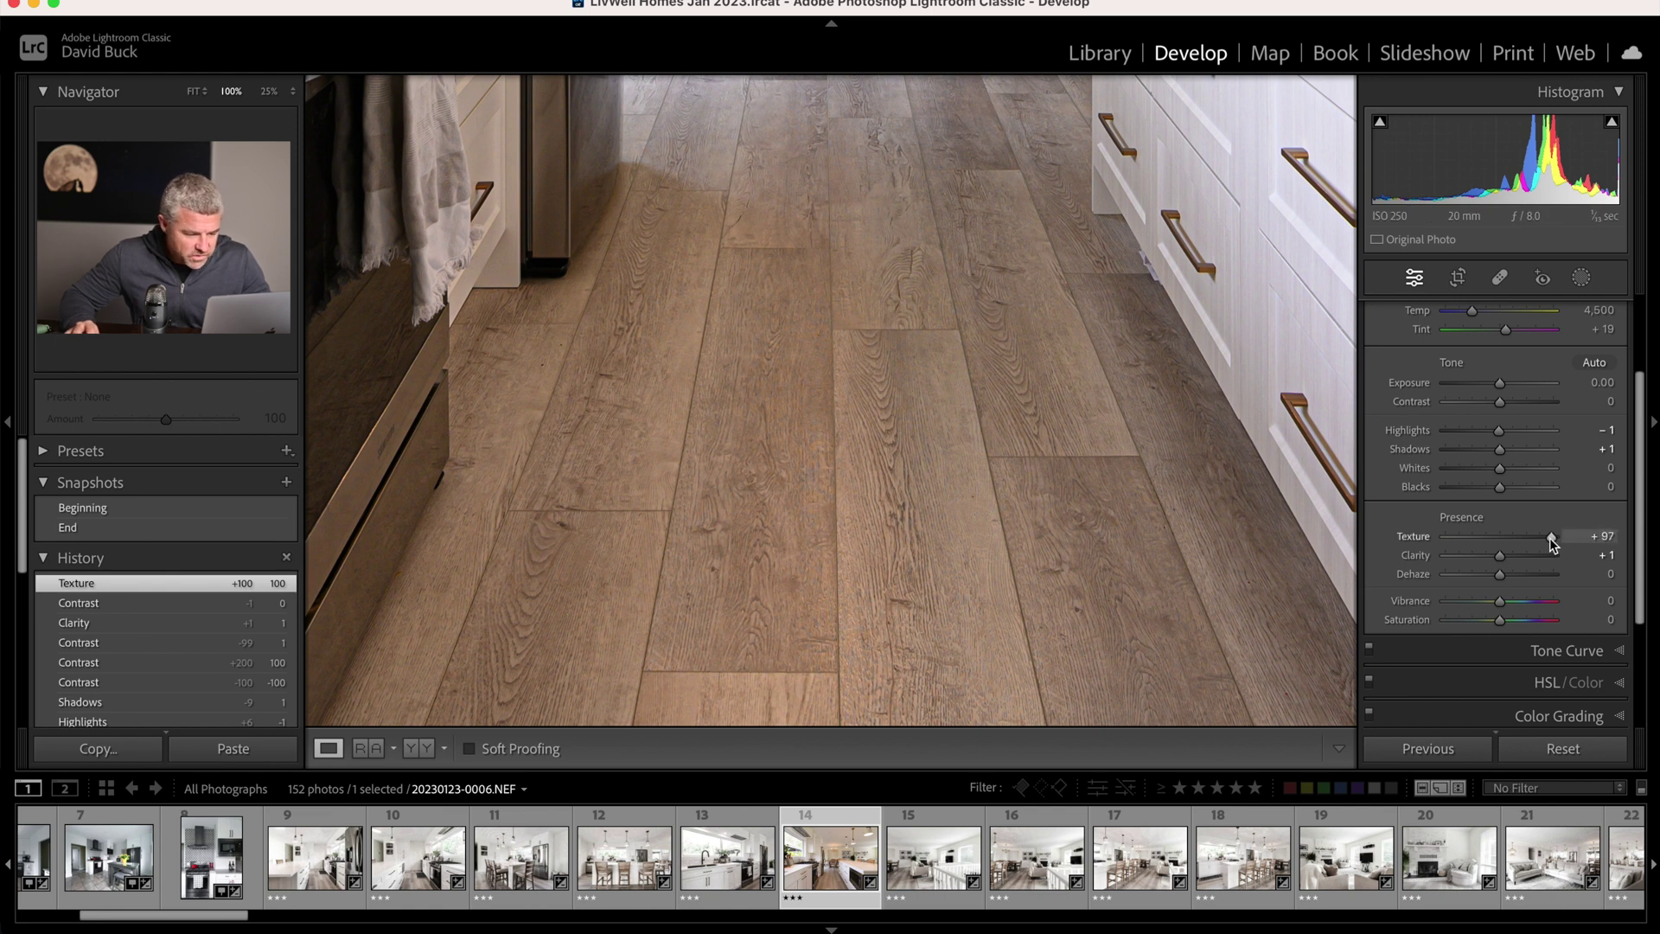
pyautogui.moveTo(1517, 535)
pyautogui.mouseDown()
pyautogui.moveTo(1554, 538)
pyautogui.moveTo(1414, 538)
pyautogui.moveTo(1499, 540)
pyautogui.mouseUp()
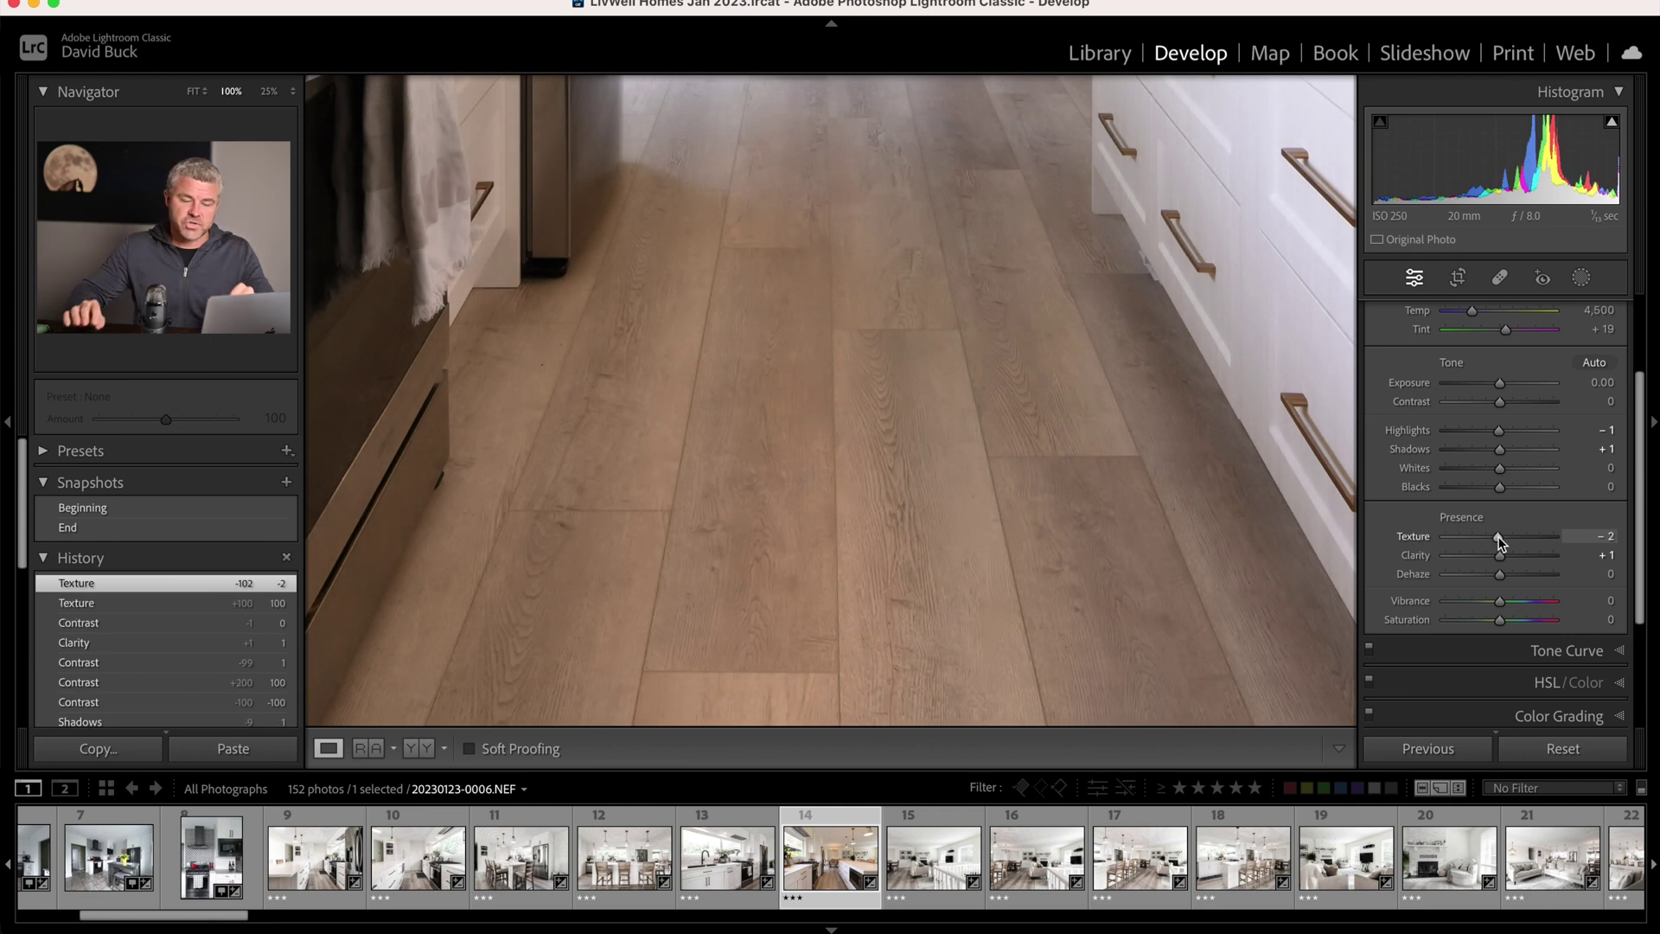
pyautogui.moveTo(1501, 538)
pyautogui.mouseDown()
pyautogui.moveTo(1560, 543)
pyautogui.moveTo(1502, 538)
pyautogui.mouseUp()
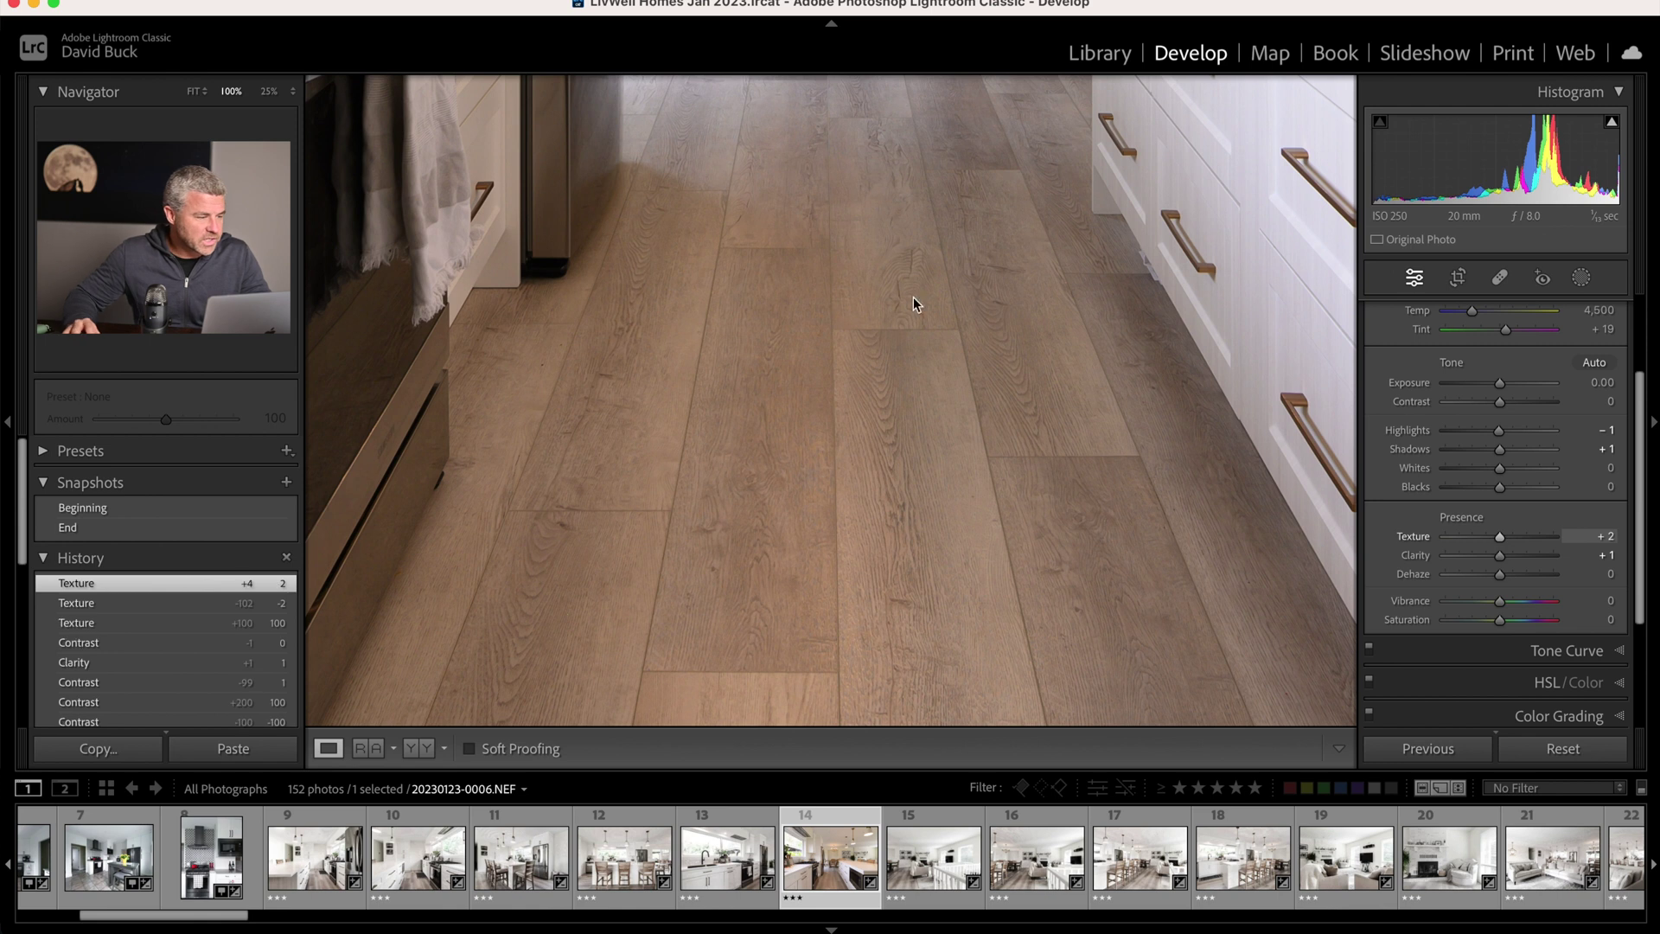
pyautogui.click(192, 92)
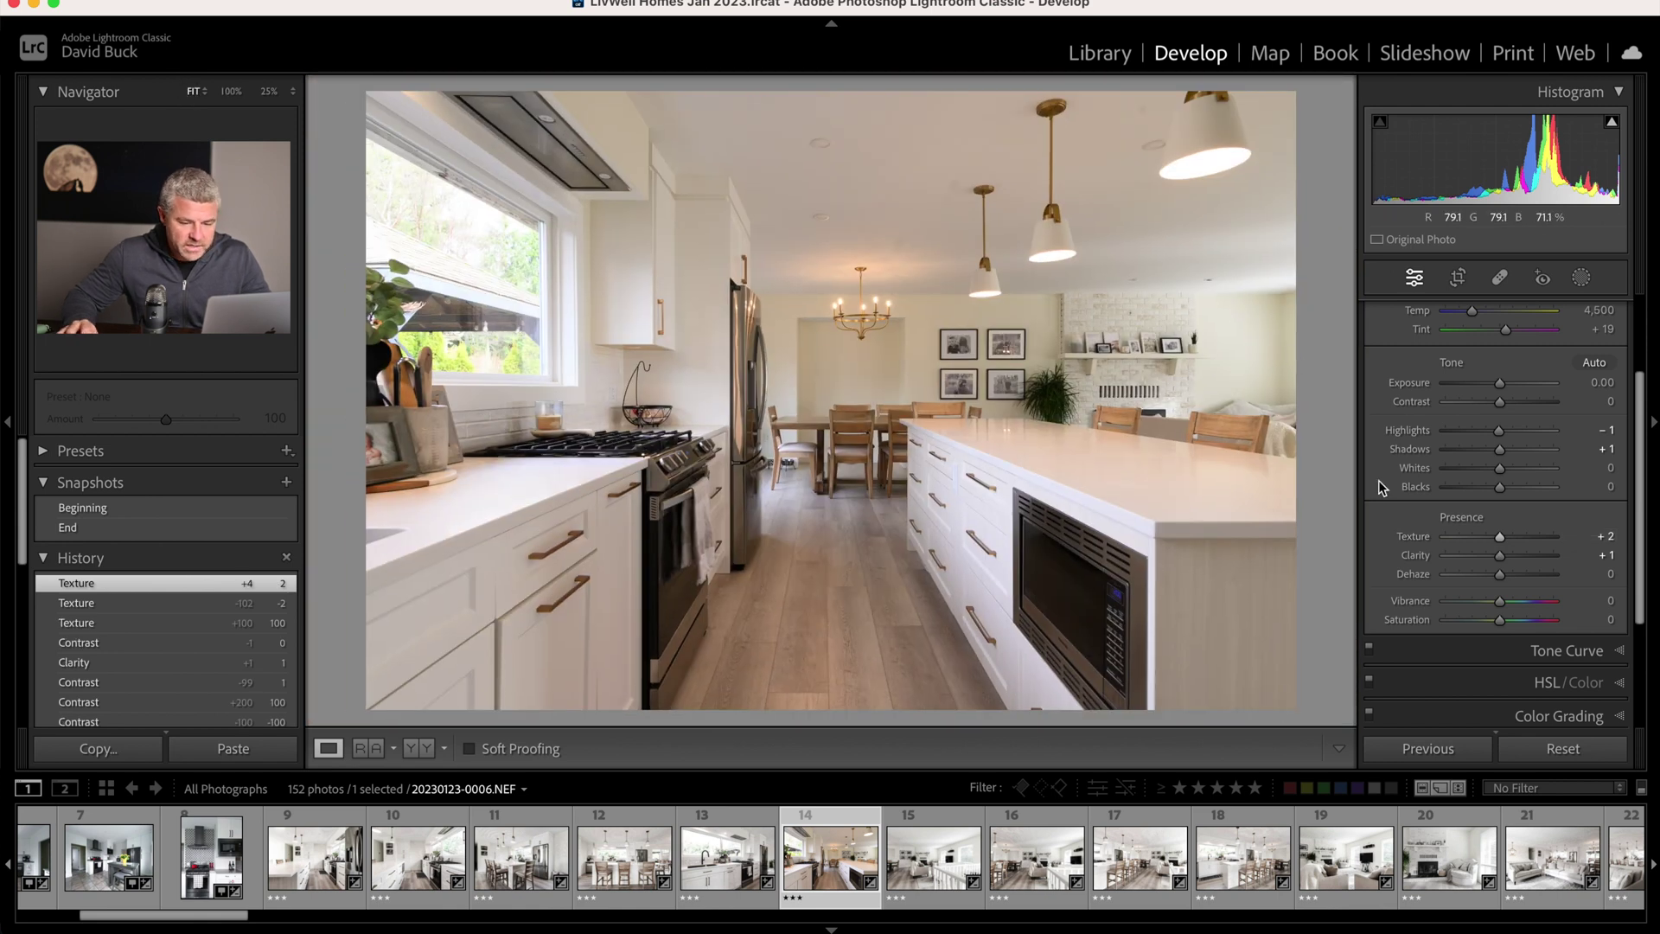
pyautogui.click(1541, 540)
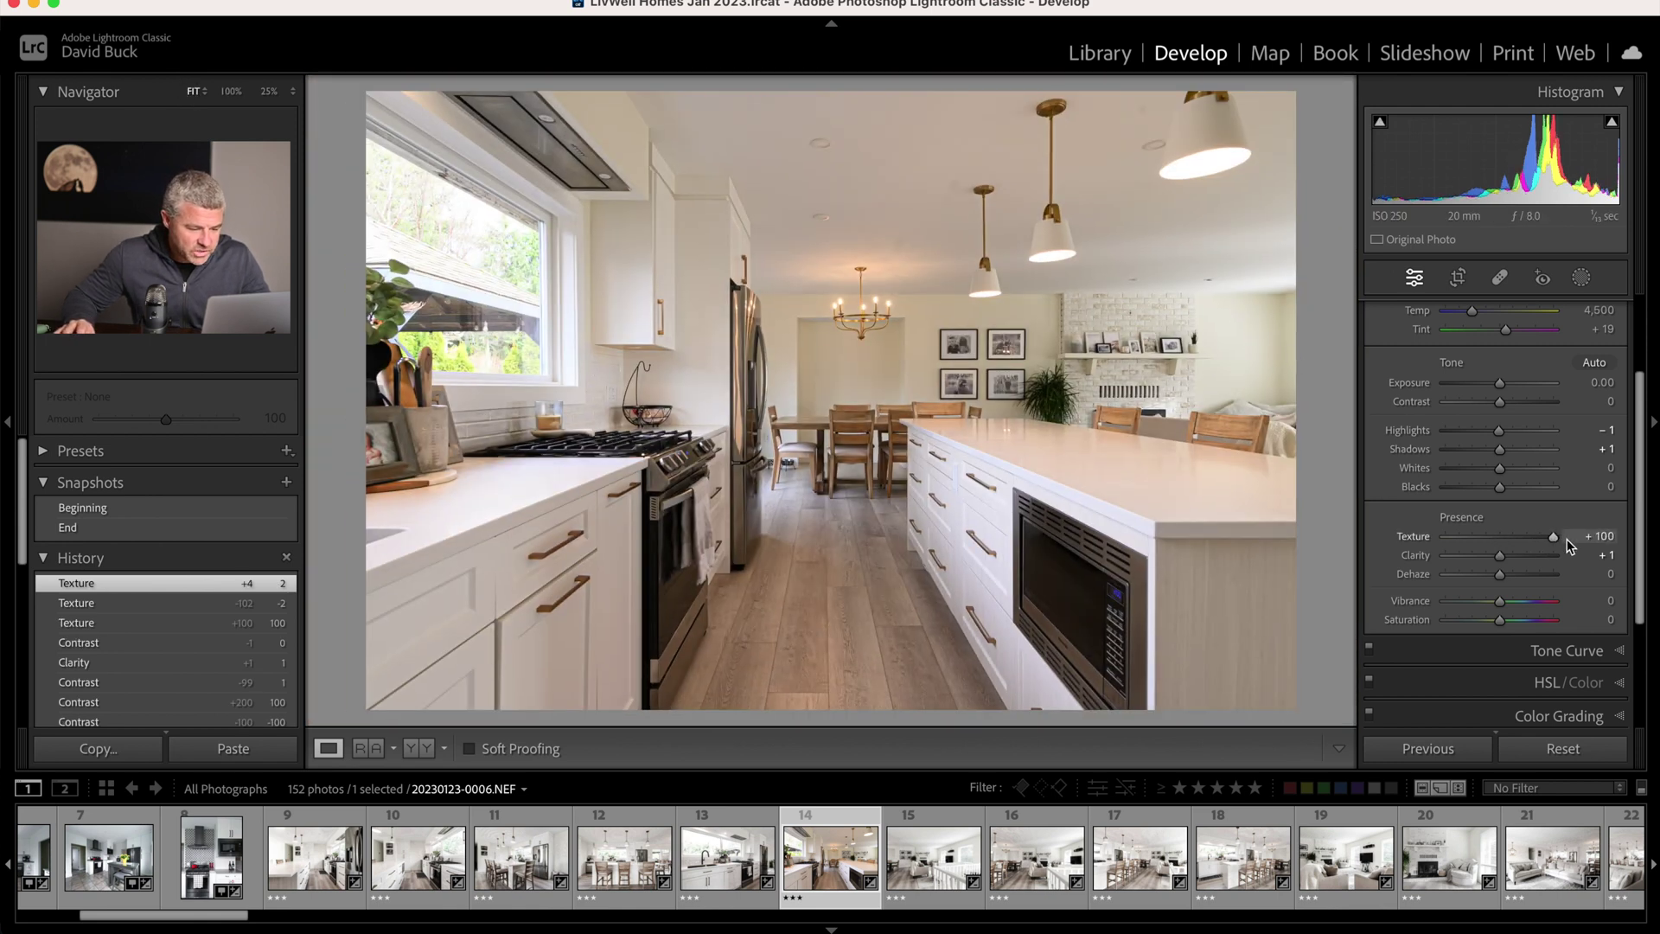
pyautogui.moveTo(1567, 537); pyautogui.dragTo(1501, 540)
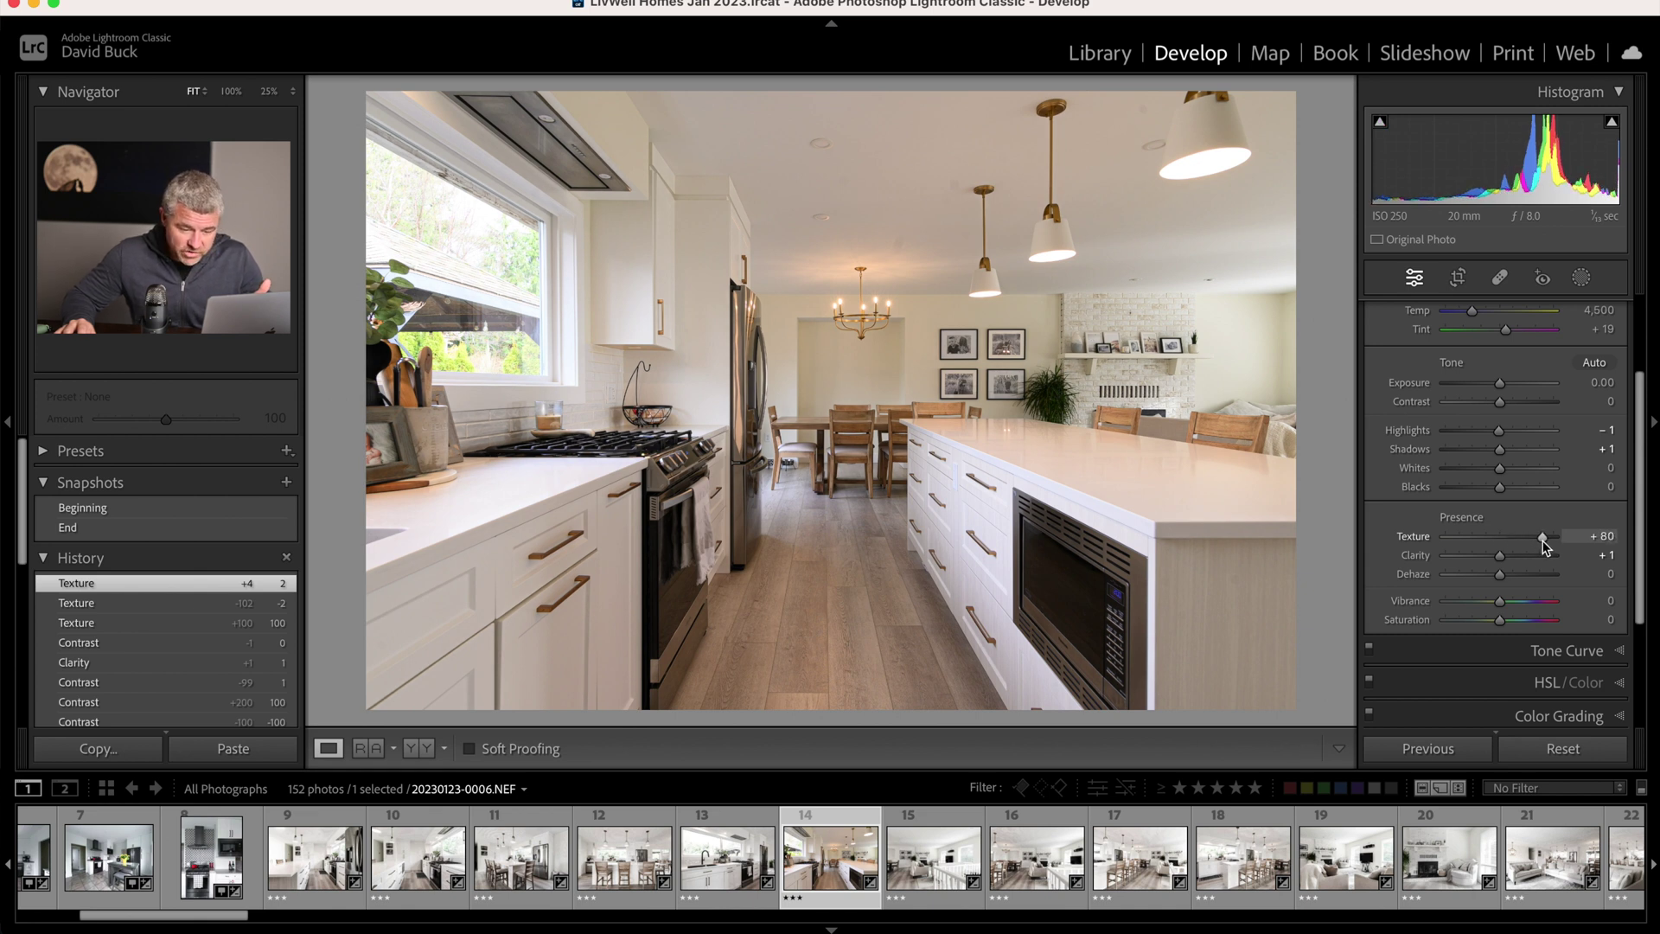
pyautogui.moveTo(1546, 542); pyautogui.dragTo(1505, 541)
# Expand the Tone Curve panel and go back to the Basic tone controls.
pyautogui.scroll(-3, 1505, 541)
pyautogui.click(1516, 545)
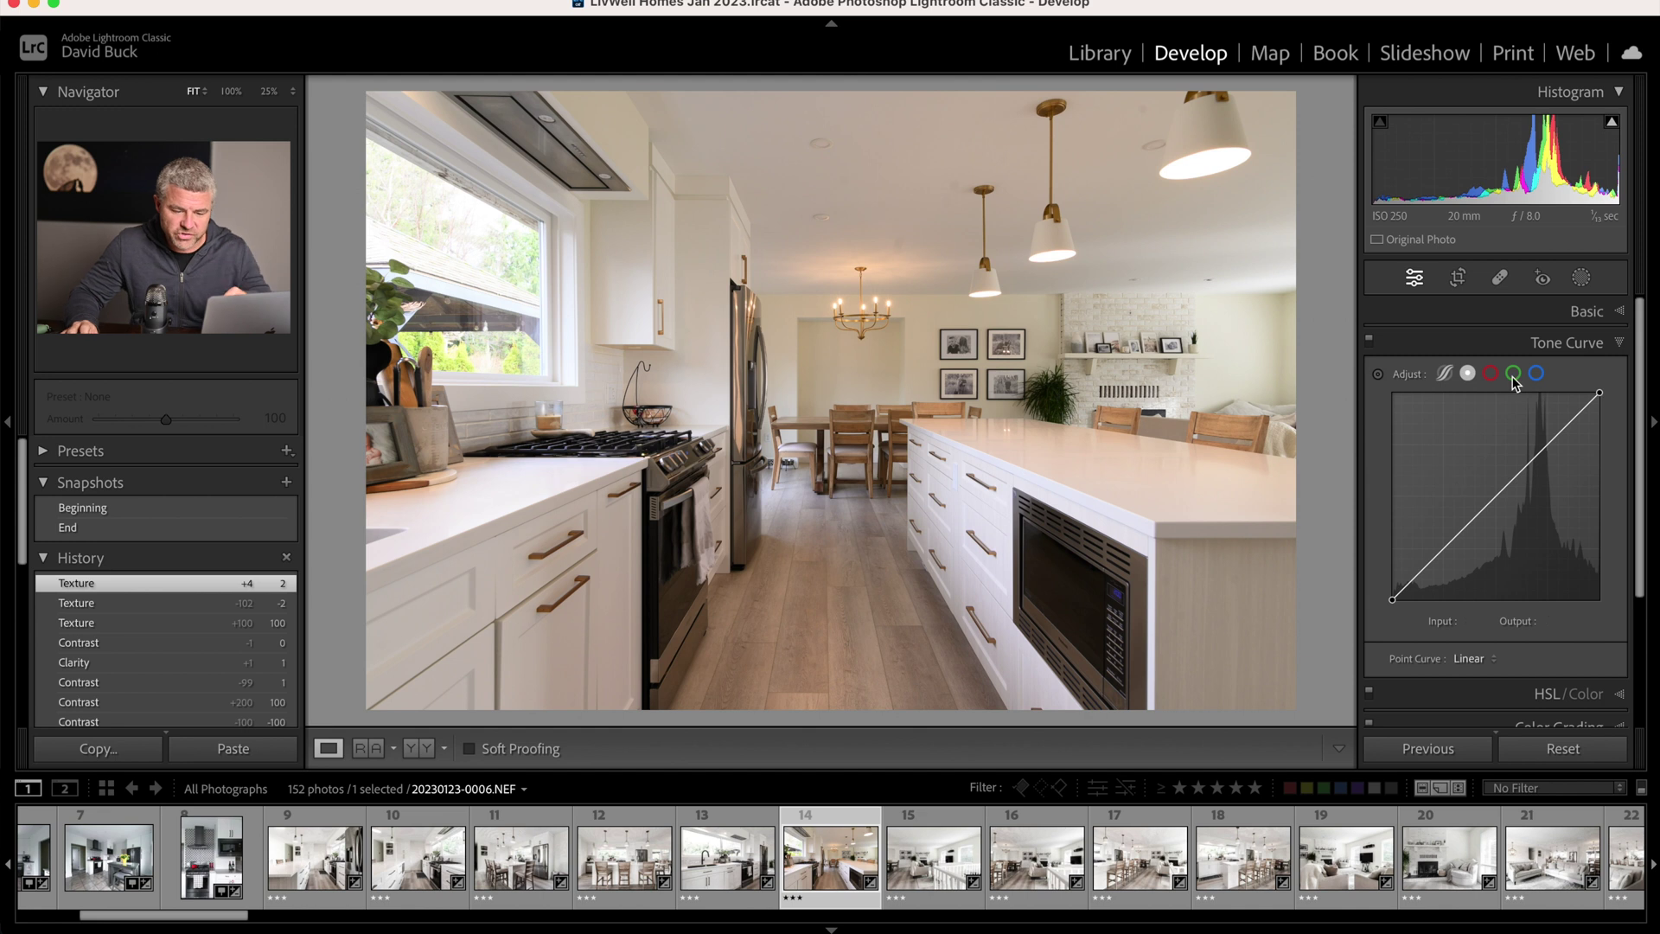
pyautogui.click(1564, 309)
# Push Highlights up and add a custom midtone point near input 130, output 129.
pyautogui.moveTo(1501, 556)
pyautogui.mouseDown()
pyautogui.moveTo(1569, 557)
pyautogui.moveTo(1488, 560)
pyautogui.moveTo(1525, 580)
pyautogui.moveTo(1500, 576)
pyautogui.mouseUp()
pyautogui.scroll(-3, 1498, 577)
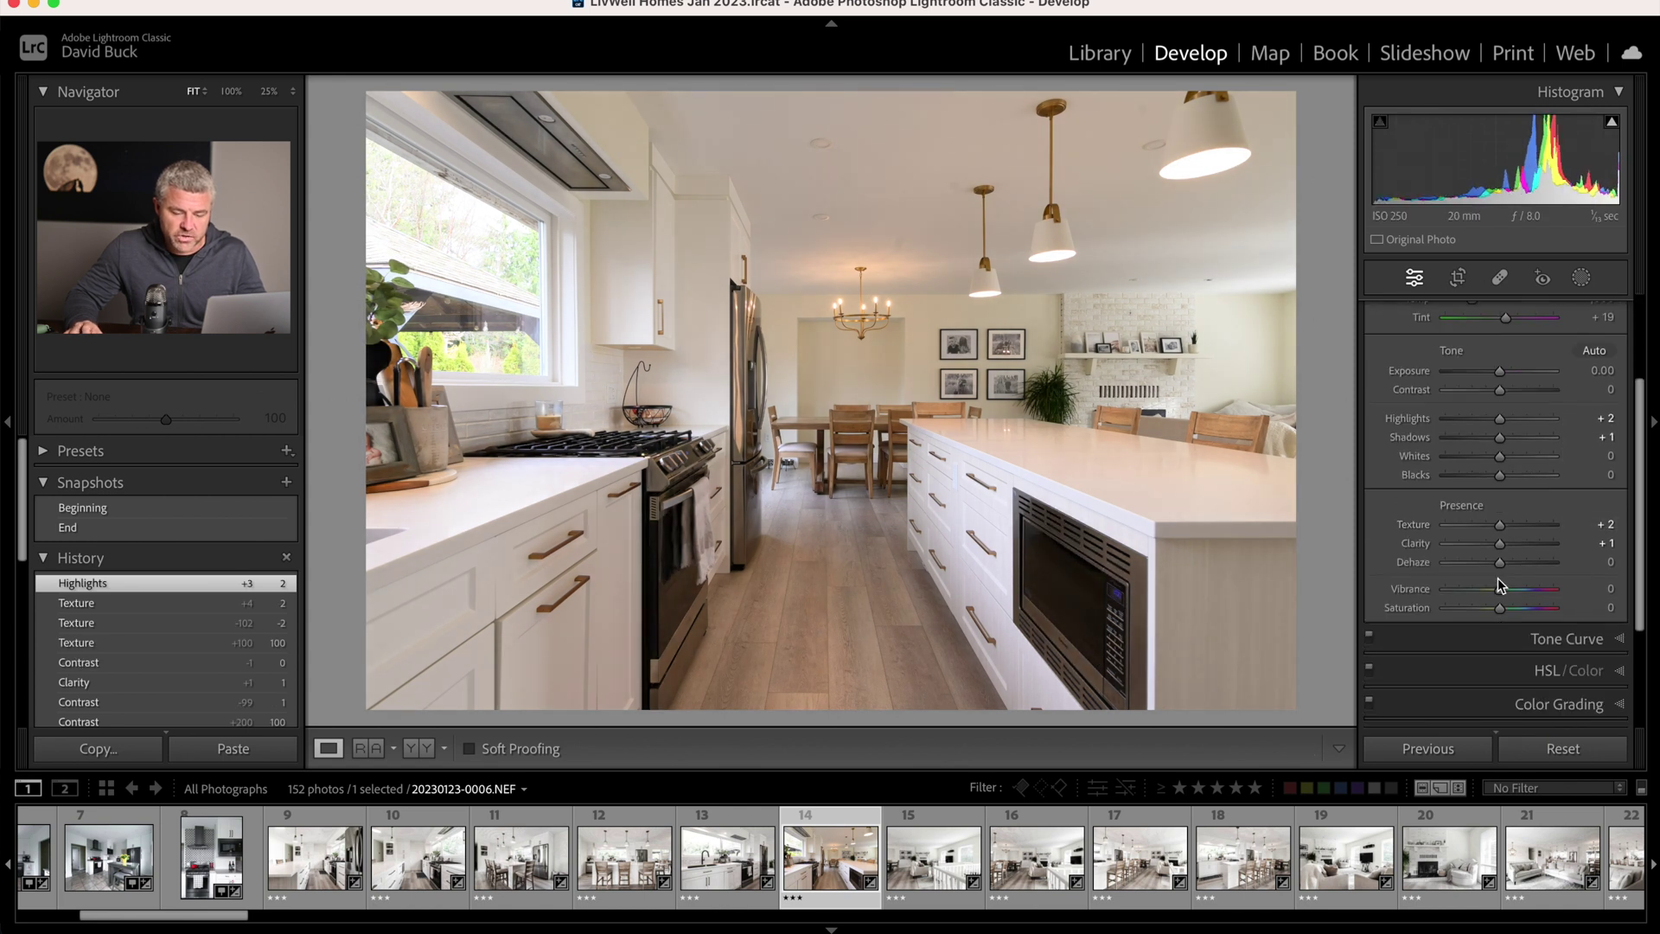
pyautogui.click(1519, 637)
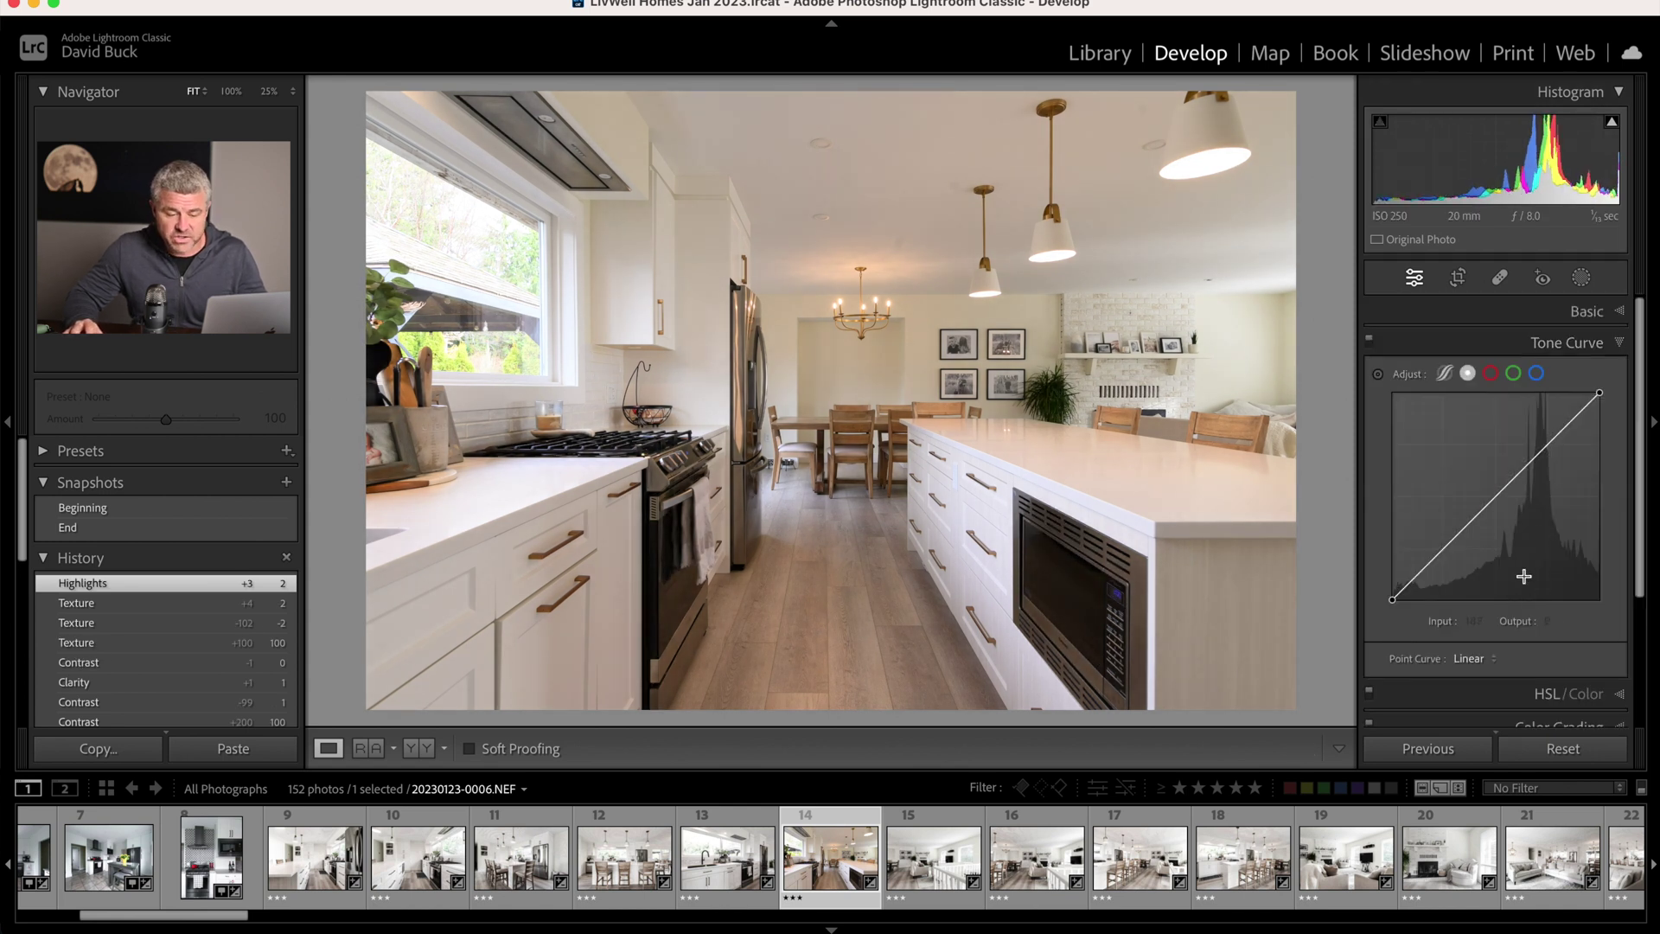
pyautogui.moveTo(1519, 516); pyautogui.dragTo(1519, 527)
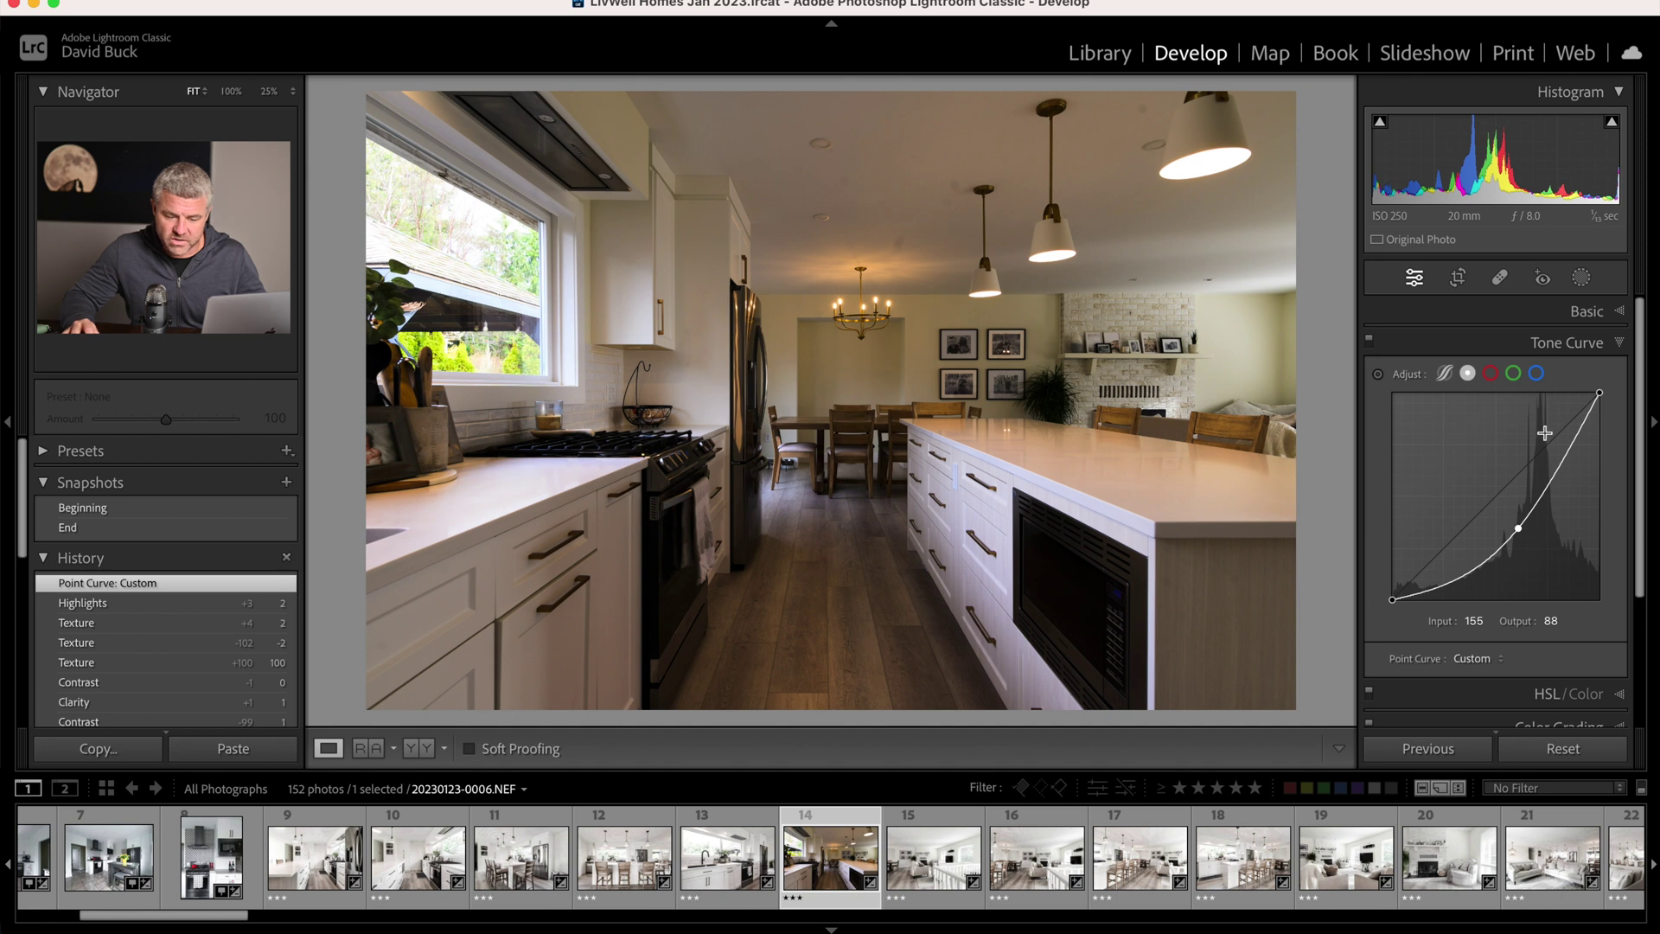
pyautogui.click(1586, 312)
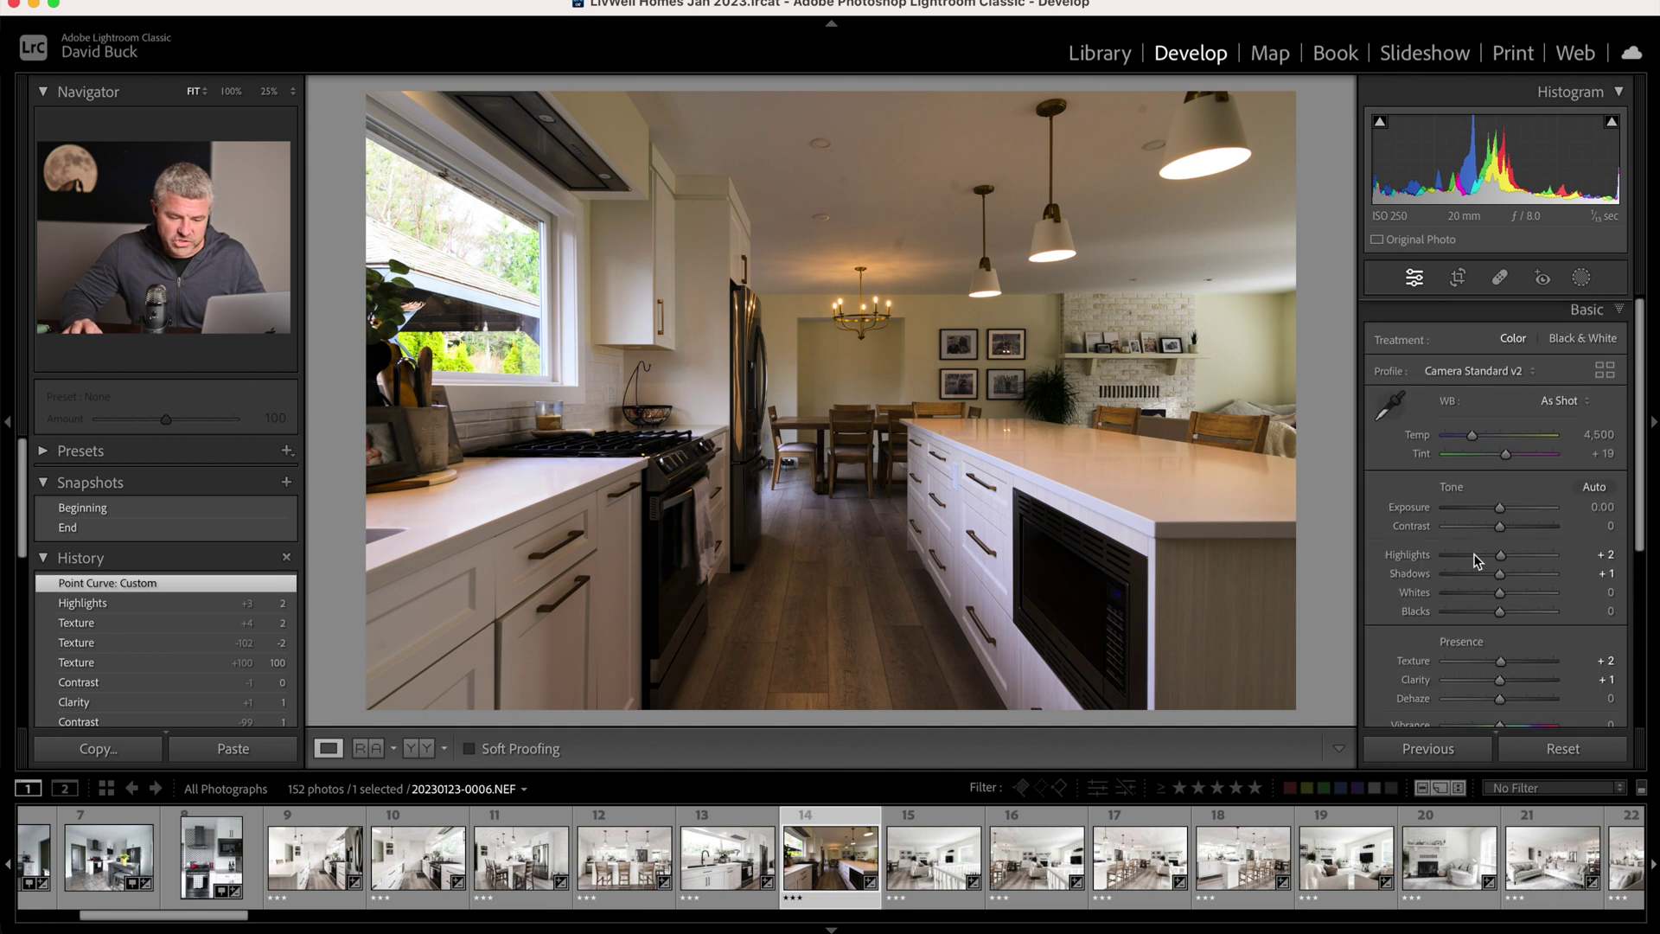
pyautogui.moveTo(1468, 563); pyautogui.dragTo(1456, 557)
pyautogui.scroll(-3, 1458, 560)
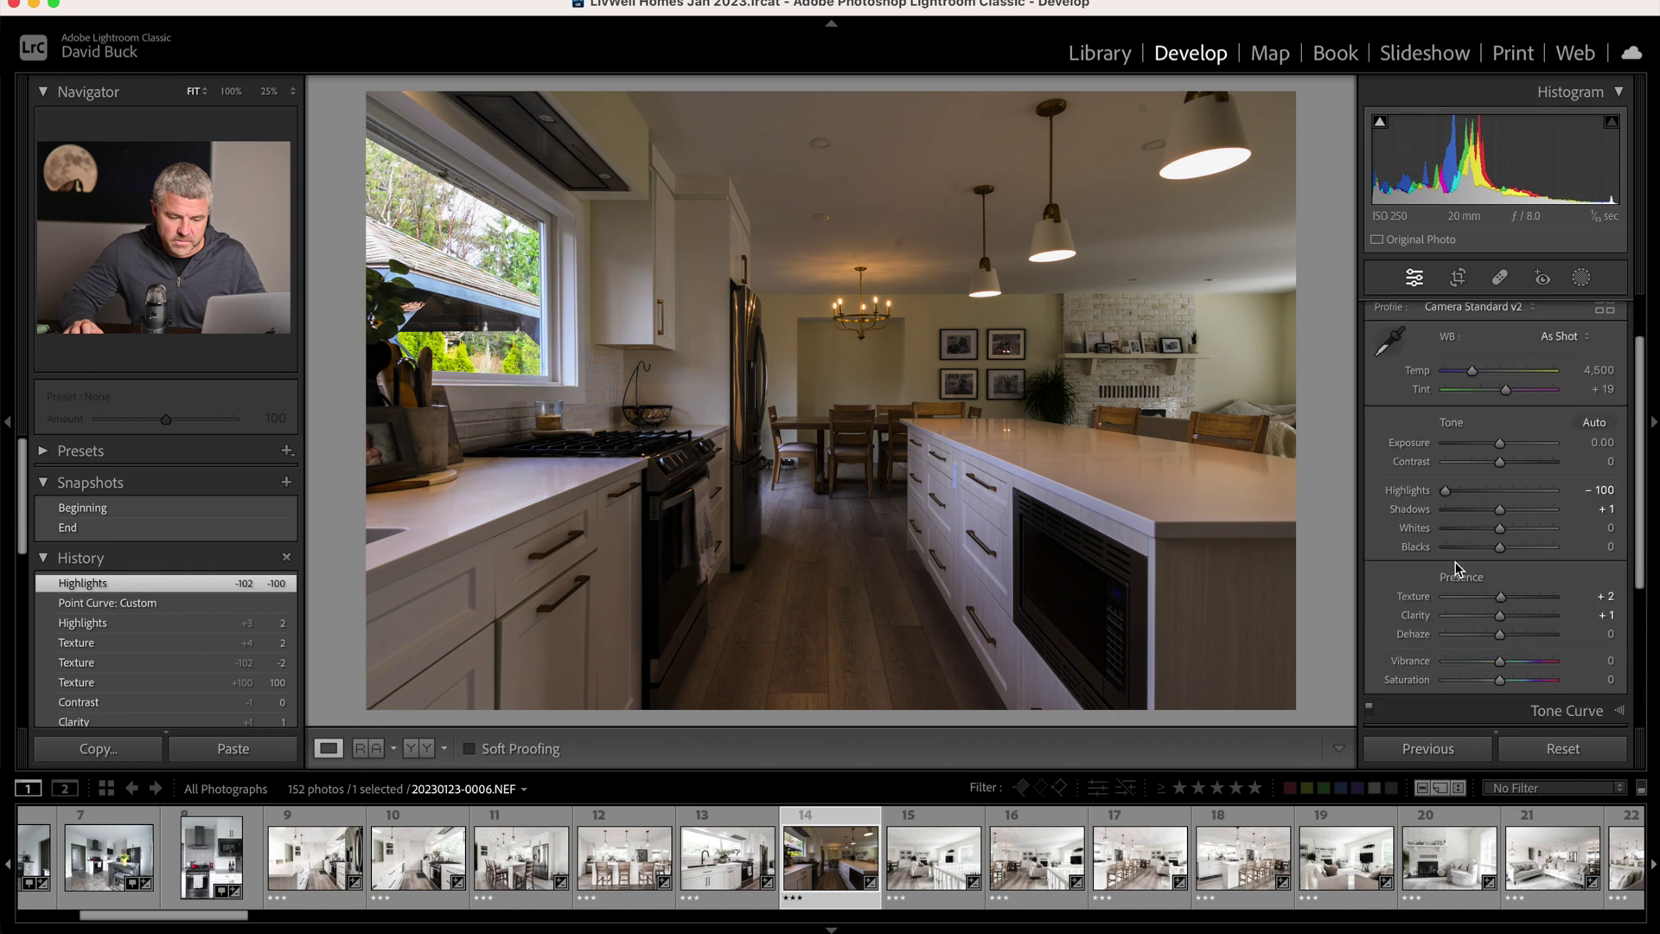
pyautogui.click(1517, 637)
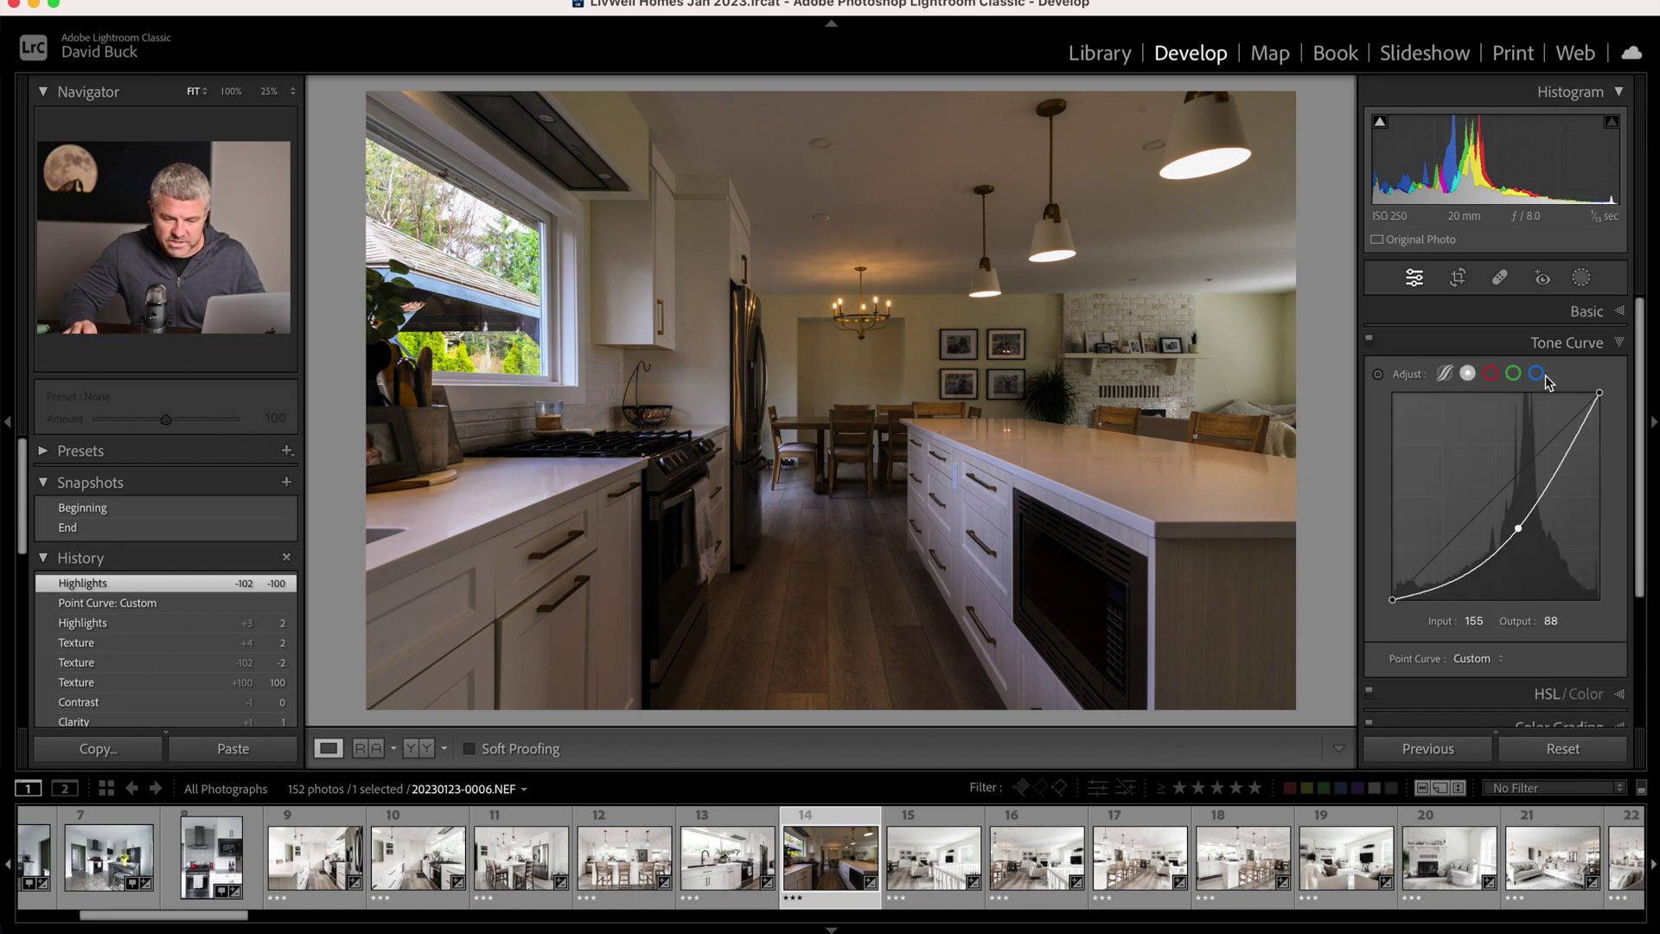
# Reset Highlights to 0 and place a point at the middle of the tone curve.
pyautogui.click(1586, 311)
pyautogui.doubleClick(1500, 556)
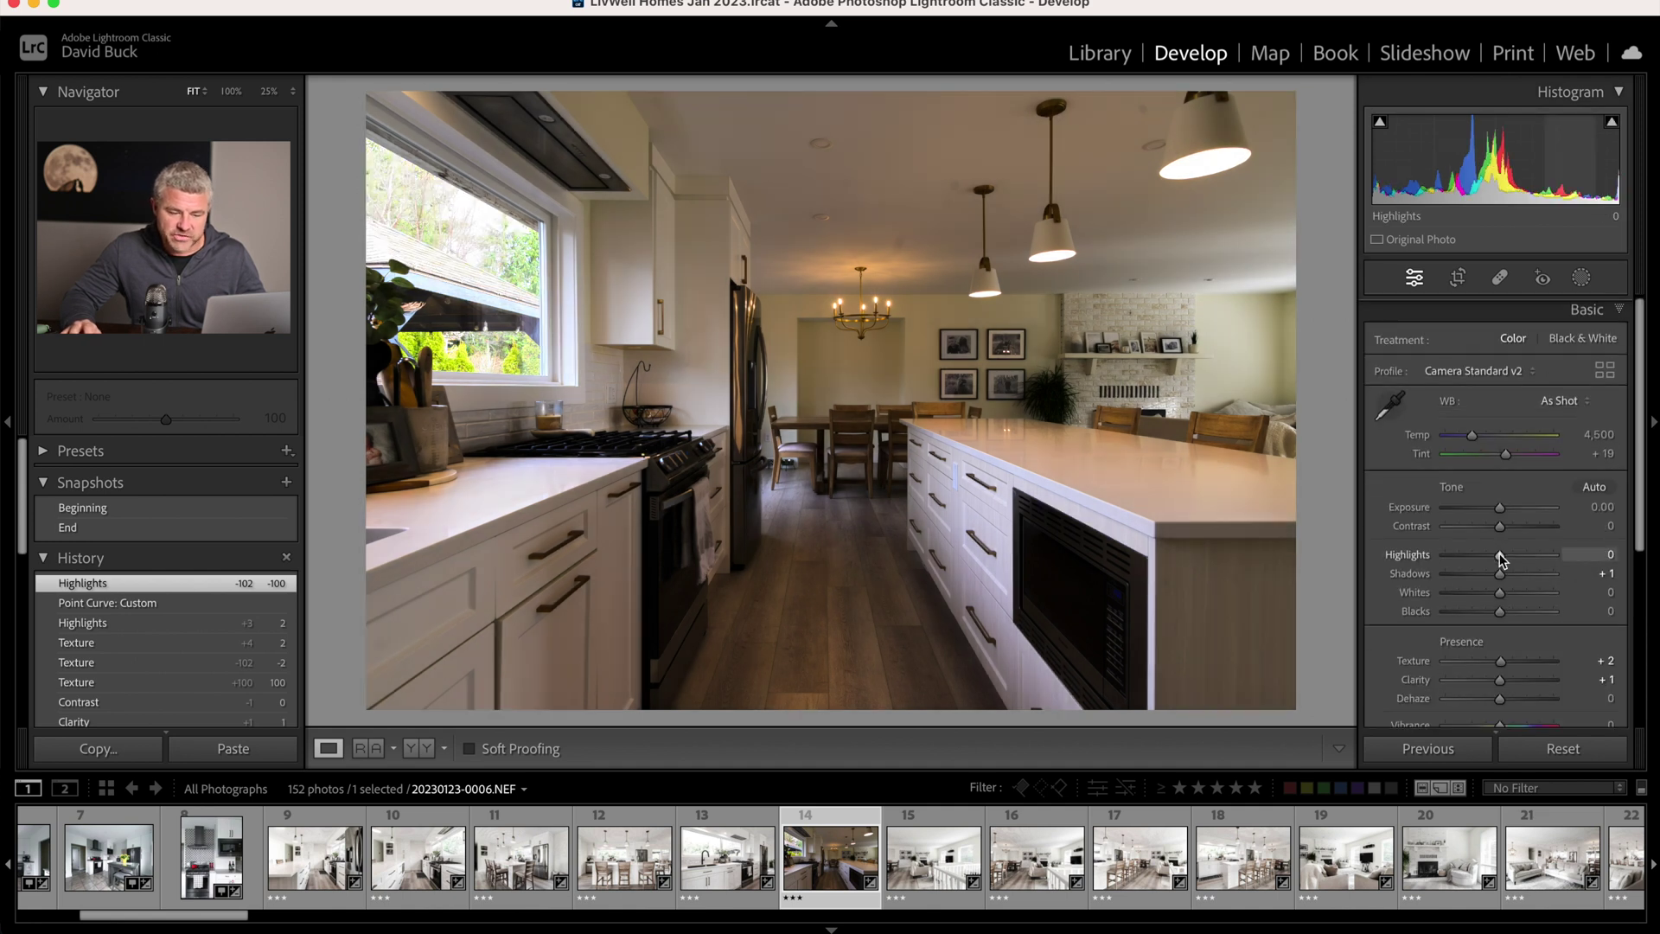
pyautogui.click(1586, 310)
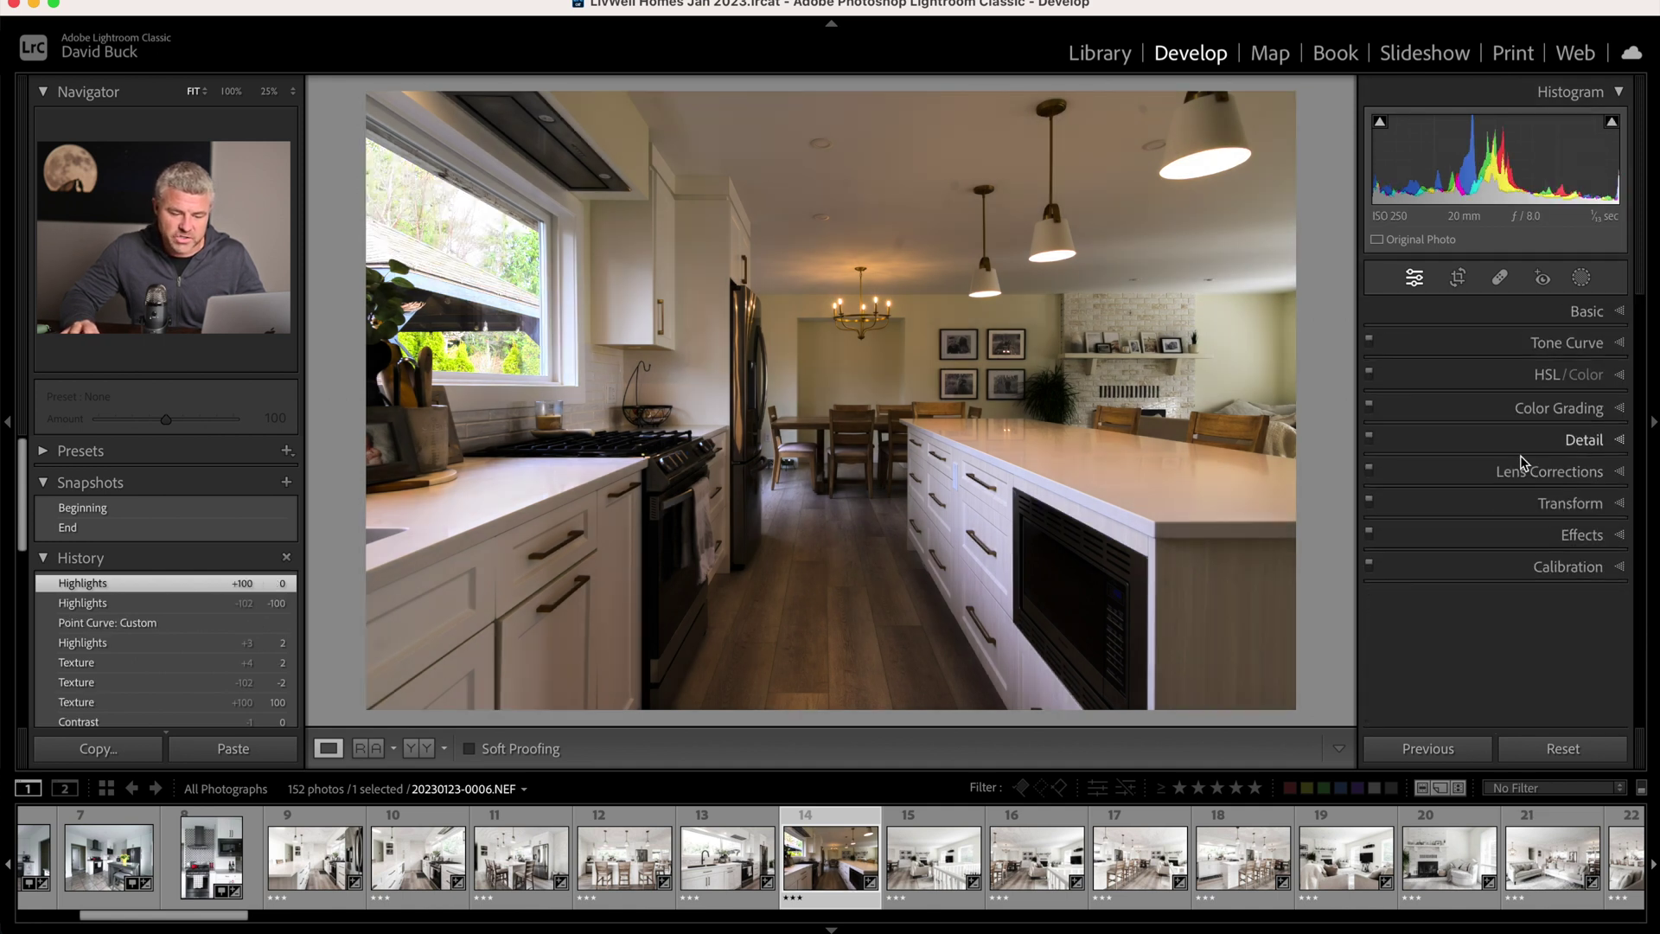
pyautogui.click(1546, 346)
pyautogui.click(1499, 495)
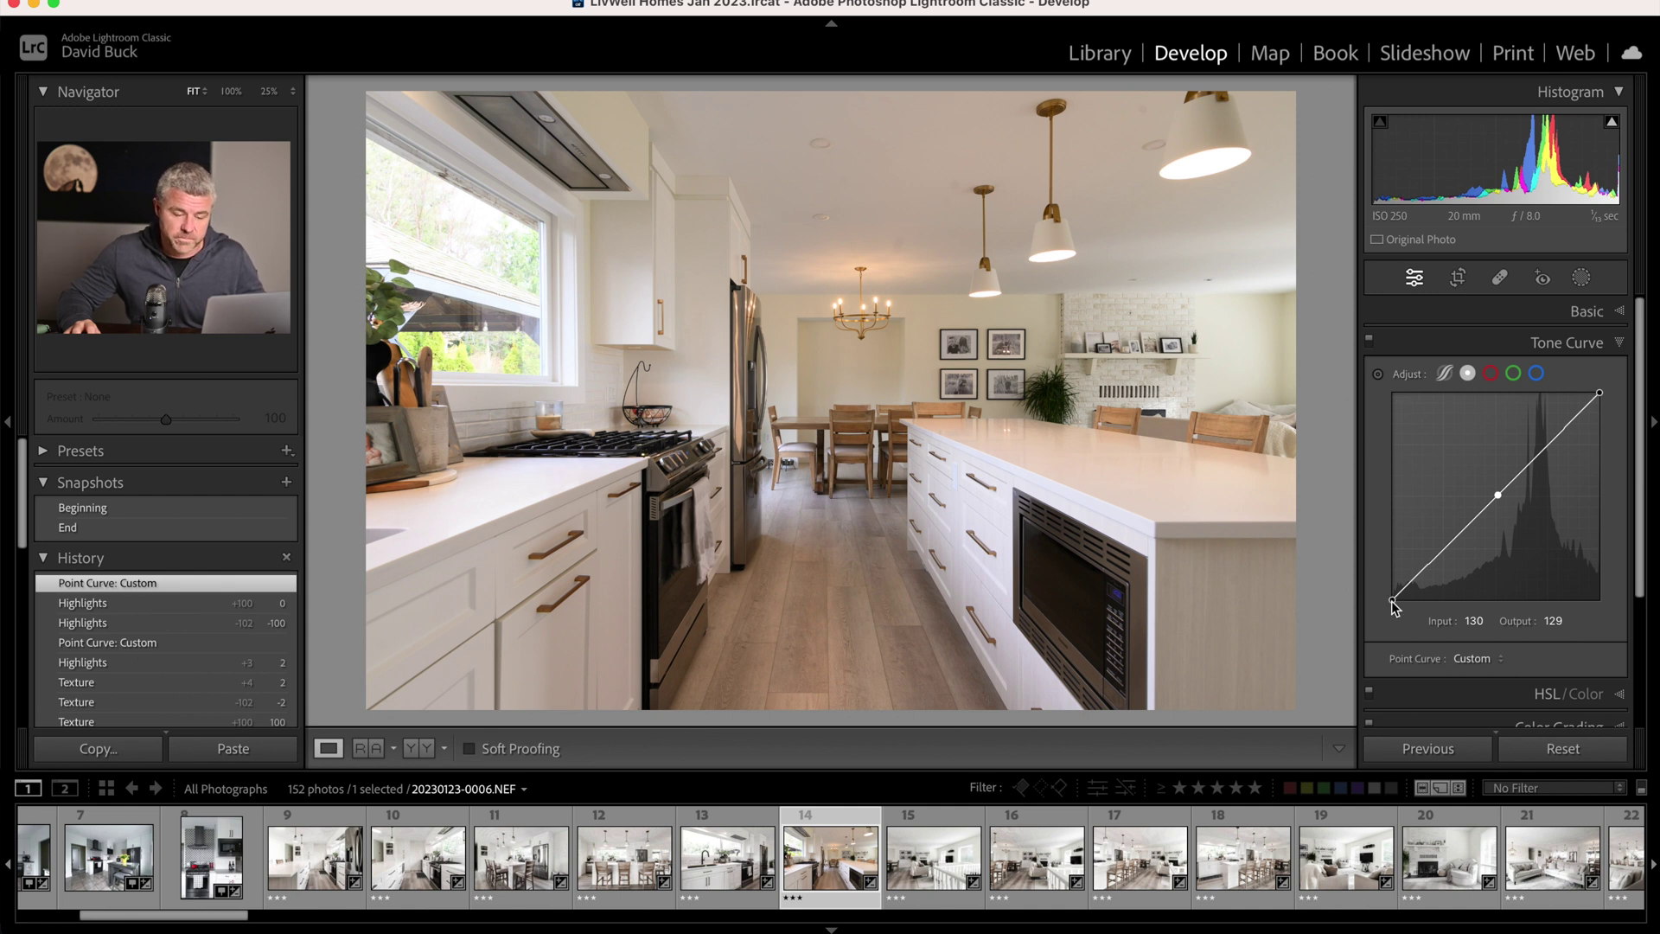
# Try endpoint and darkening curve edits, settling on a midtone point at input 119, output 142.
pyautogui.moveTo(1395, 606); pyautogui.dragTo(1379, 373)
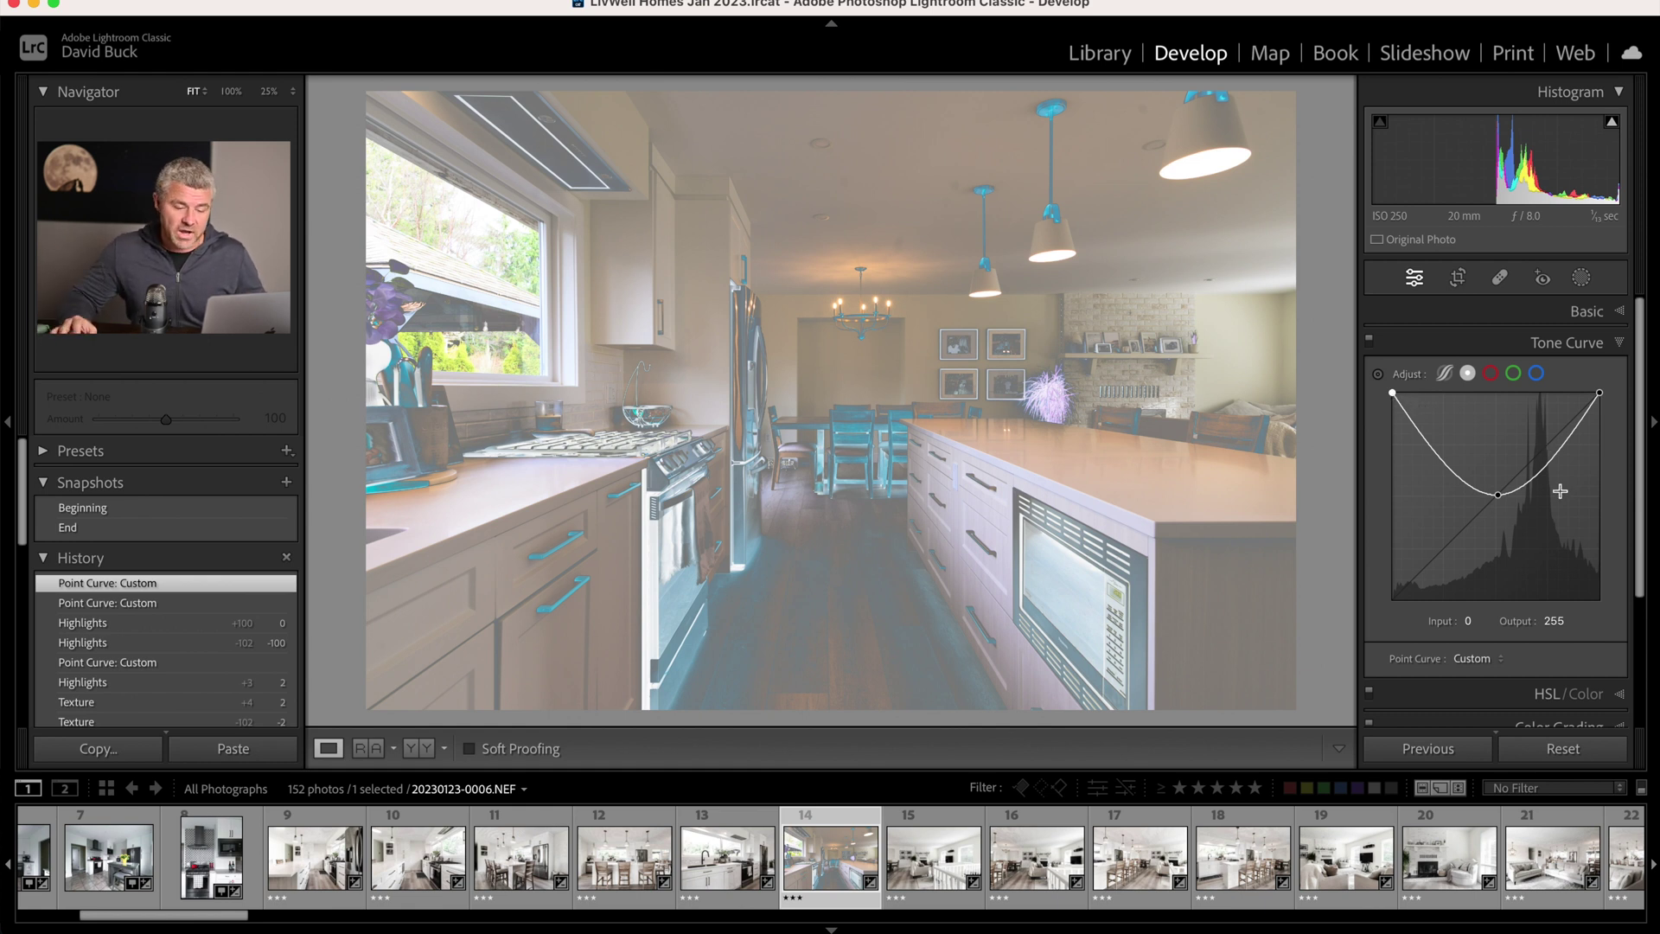
pyautogui.doubleClick(1398, 405)
pyautogui.moveTo(1500, 496); pyautogui.dragTo(1490, 483)
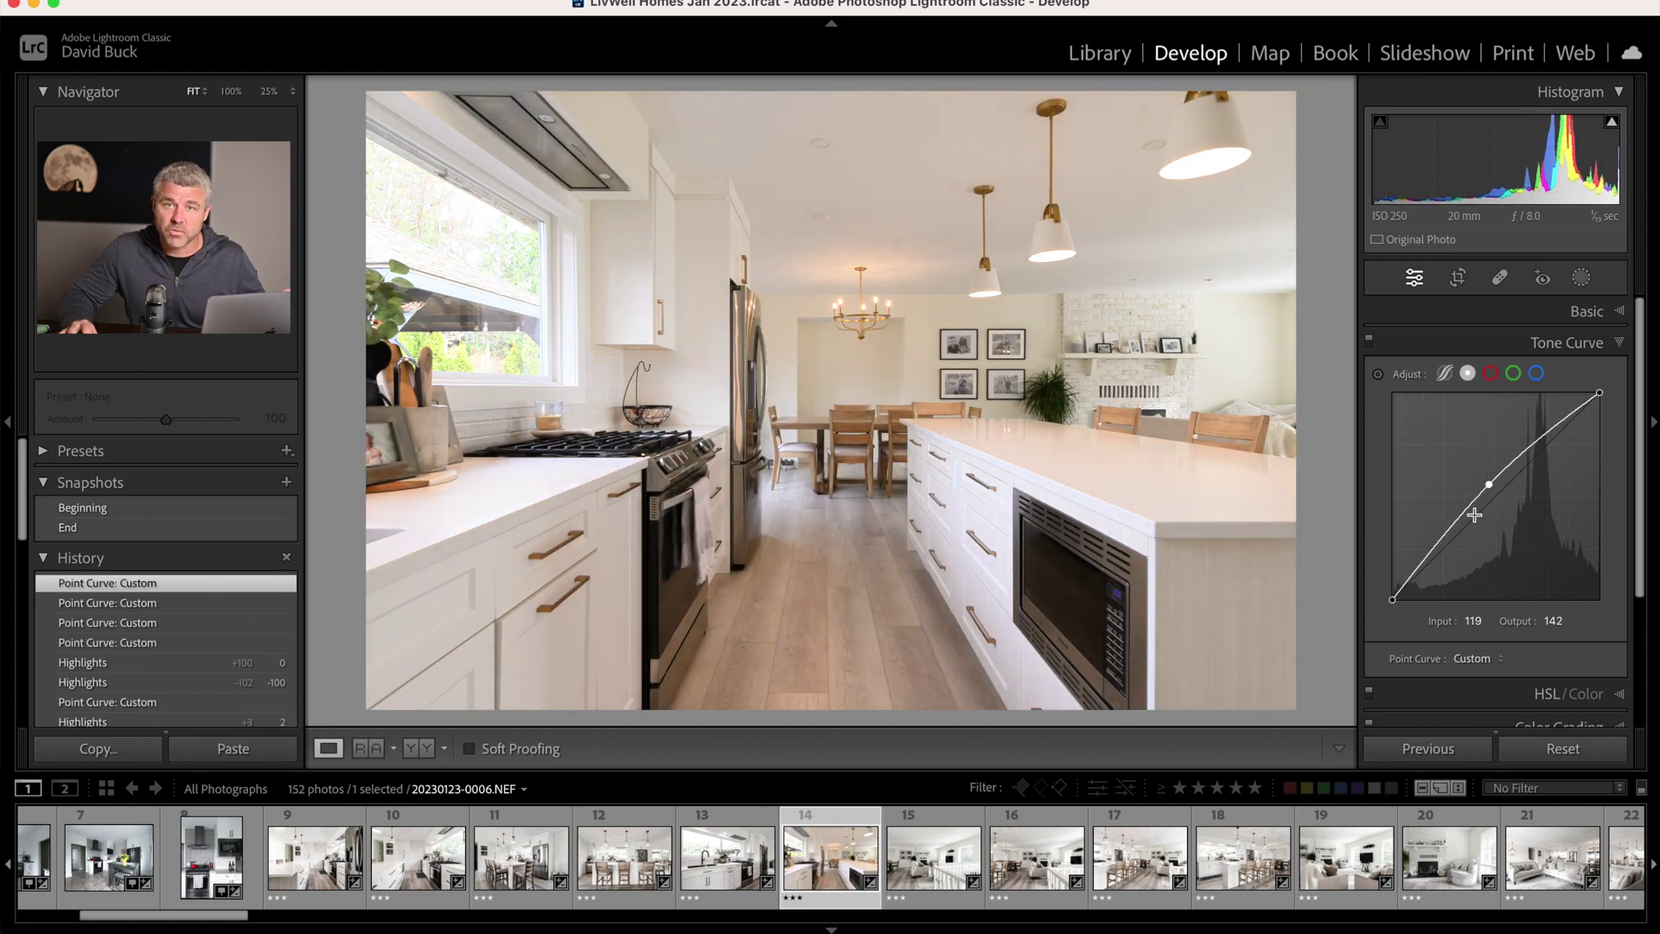
pyautogui.moveTo(1437, 543); pyautogui.dragTo(1446, 546)
pyautogui.moveTo(1557, 431); pyautogui.dragTo(1550, 601)
pyautogui.press('super+z')
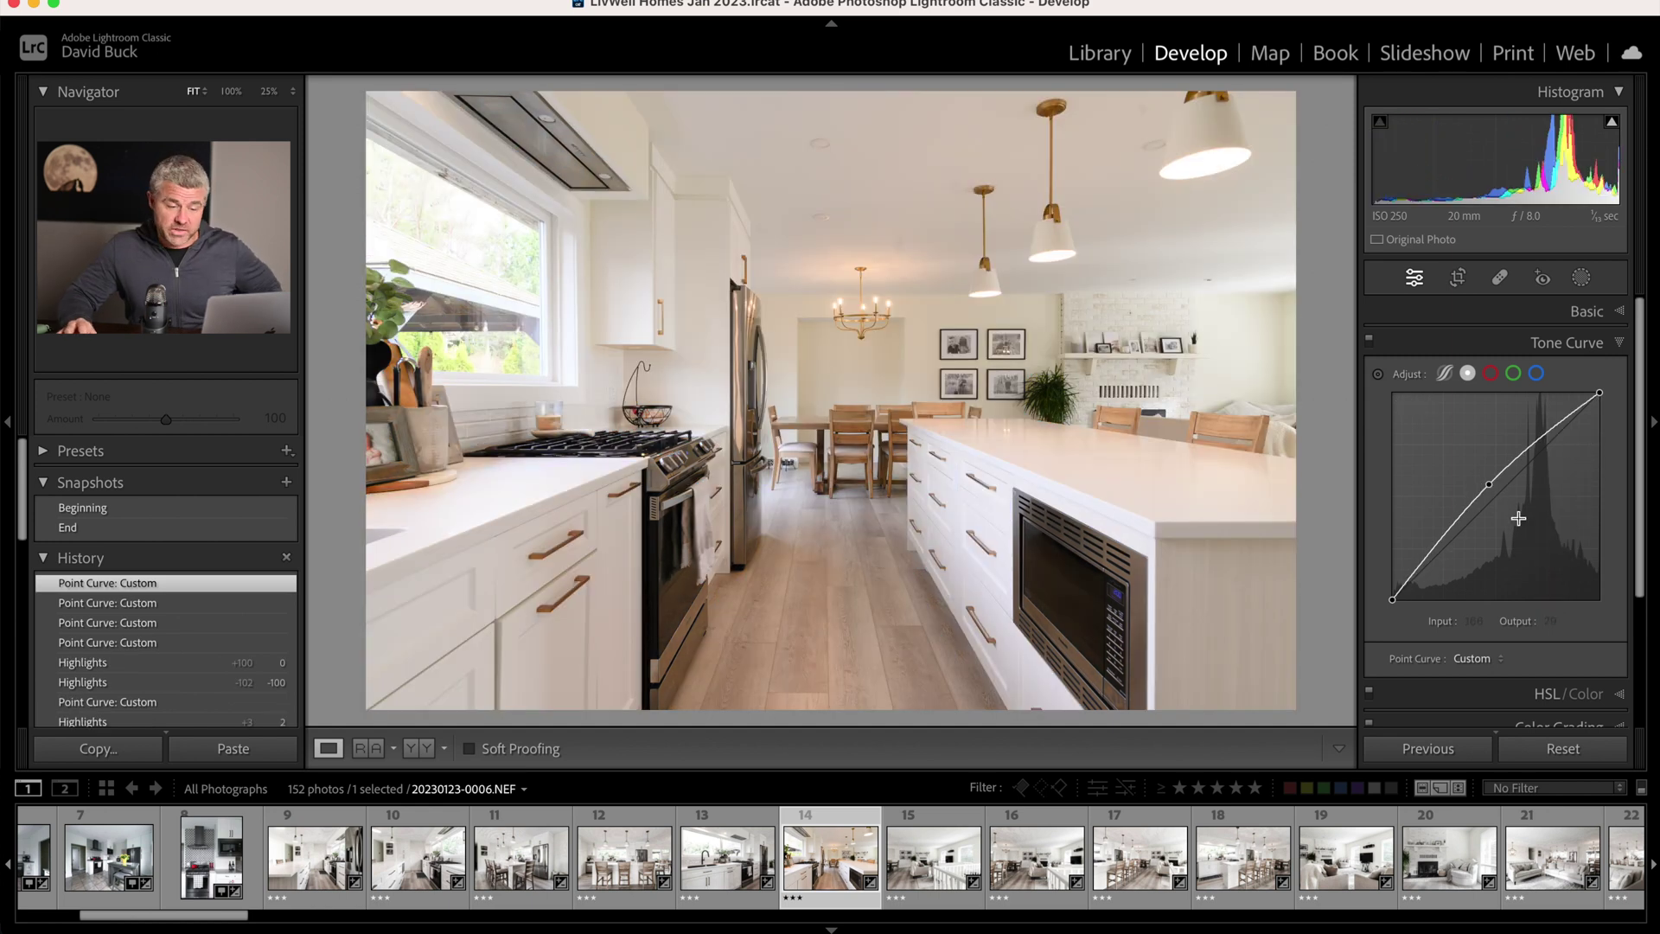
# Switch to the parametric curve, try Darks +30 and Lights −40, then undo them.
pyautogui.click(1449, 374)
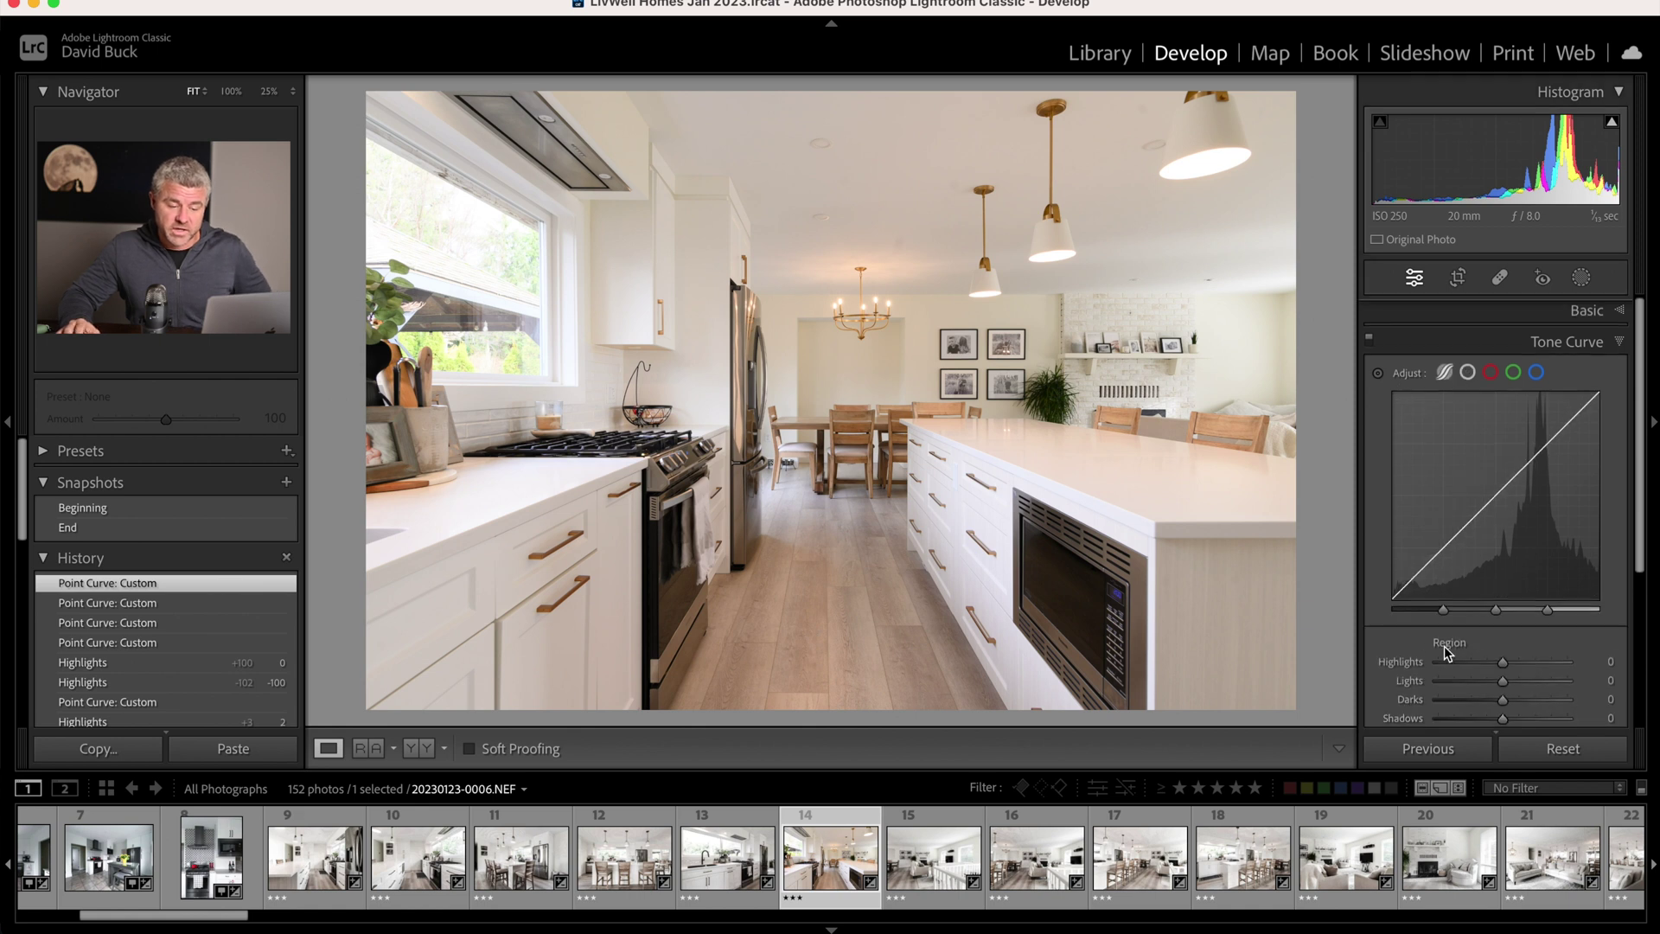
pyautogui.scroll(-1, 1448, 653)
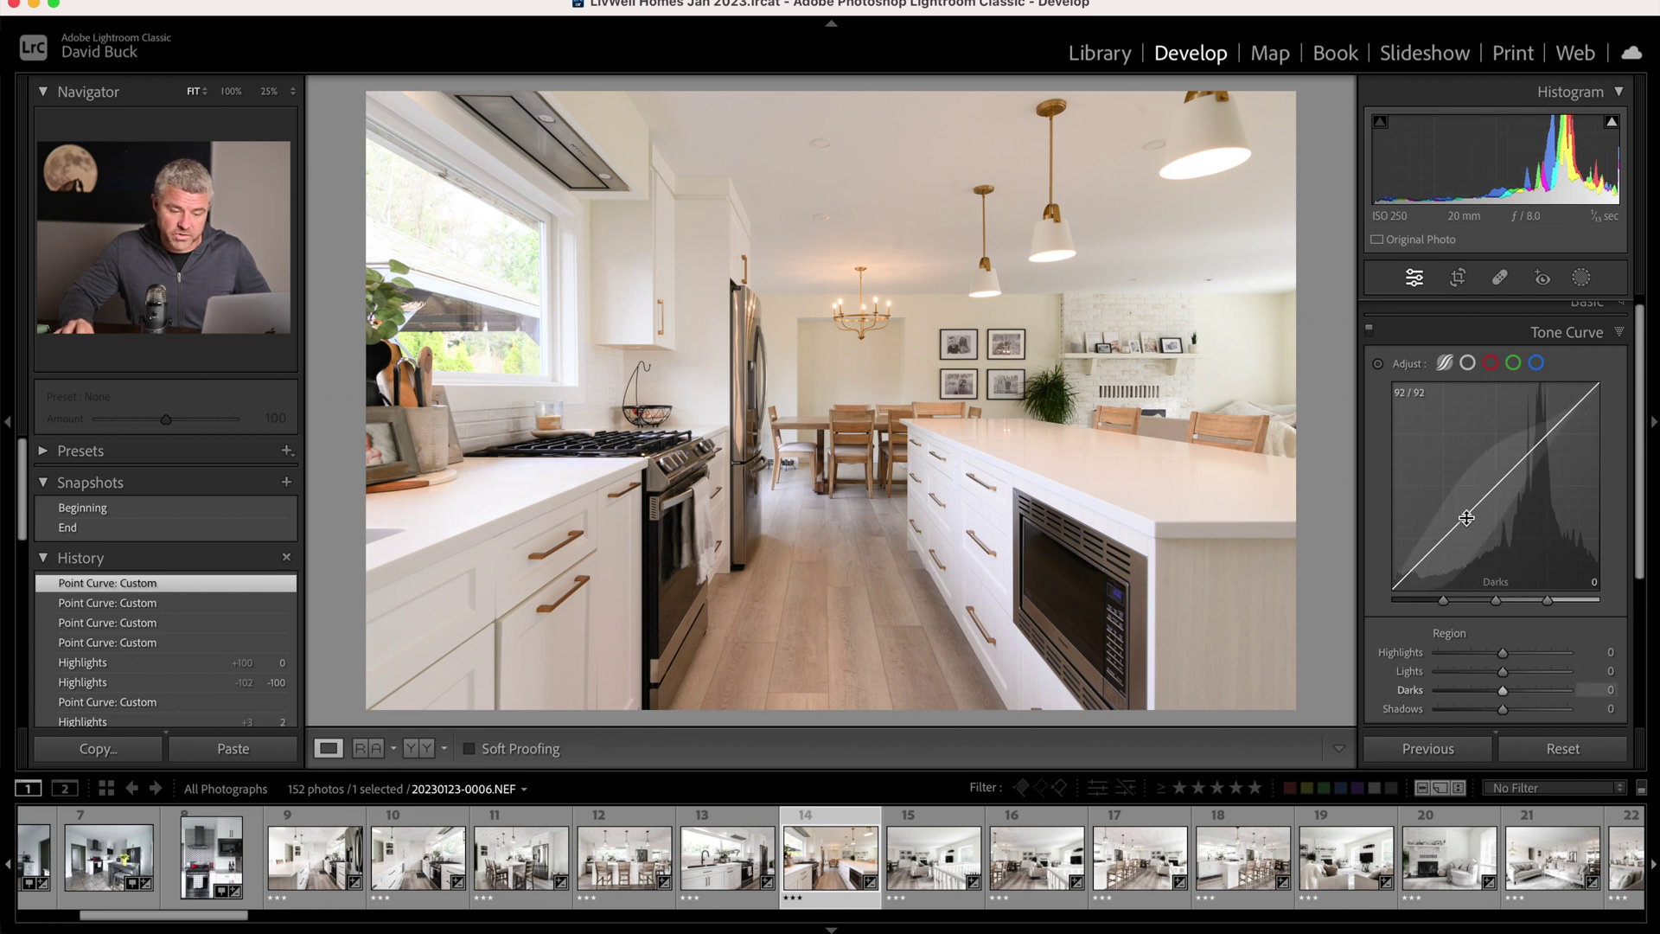
pyautogui.moveTo(1470, 518); pyautogui.dragTo(1470, 502)
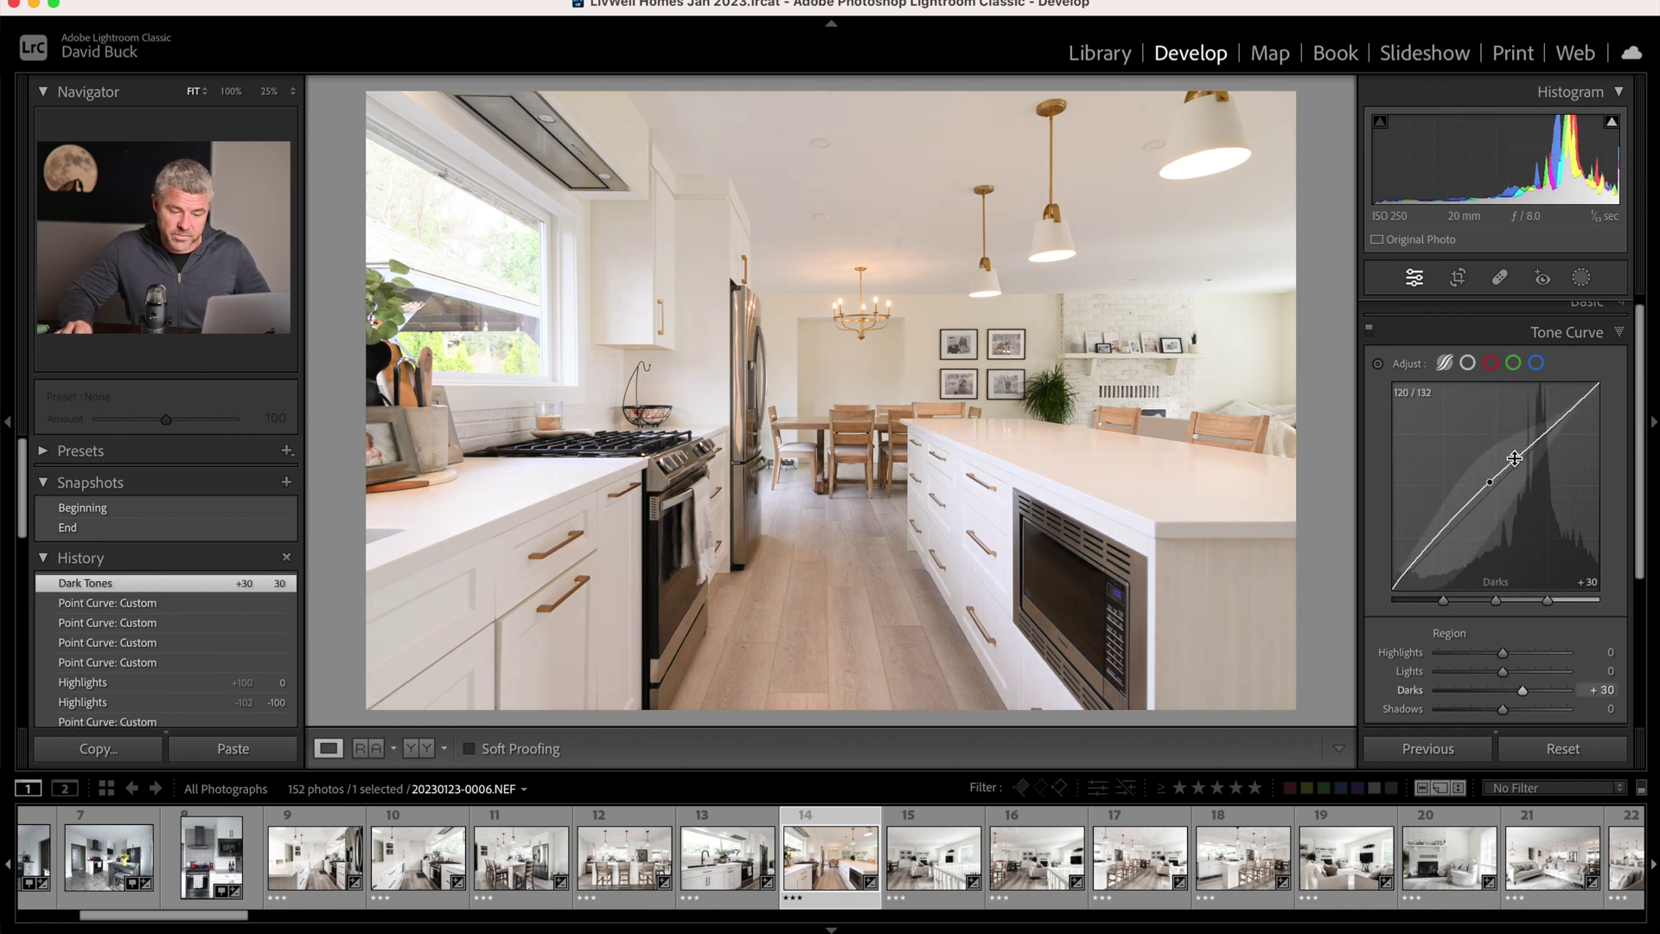
pyautogui.moveTo(1535, 445); pyautogui.dragTo(1535, 459)
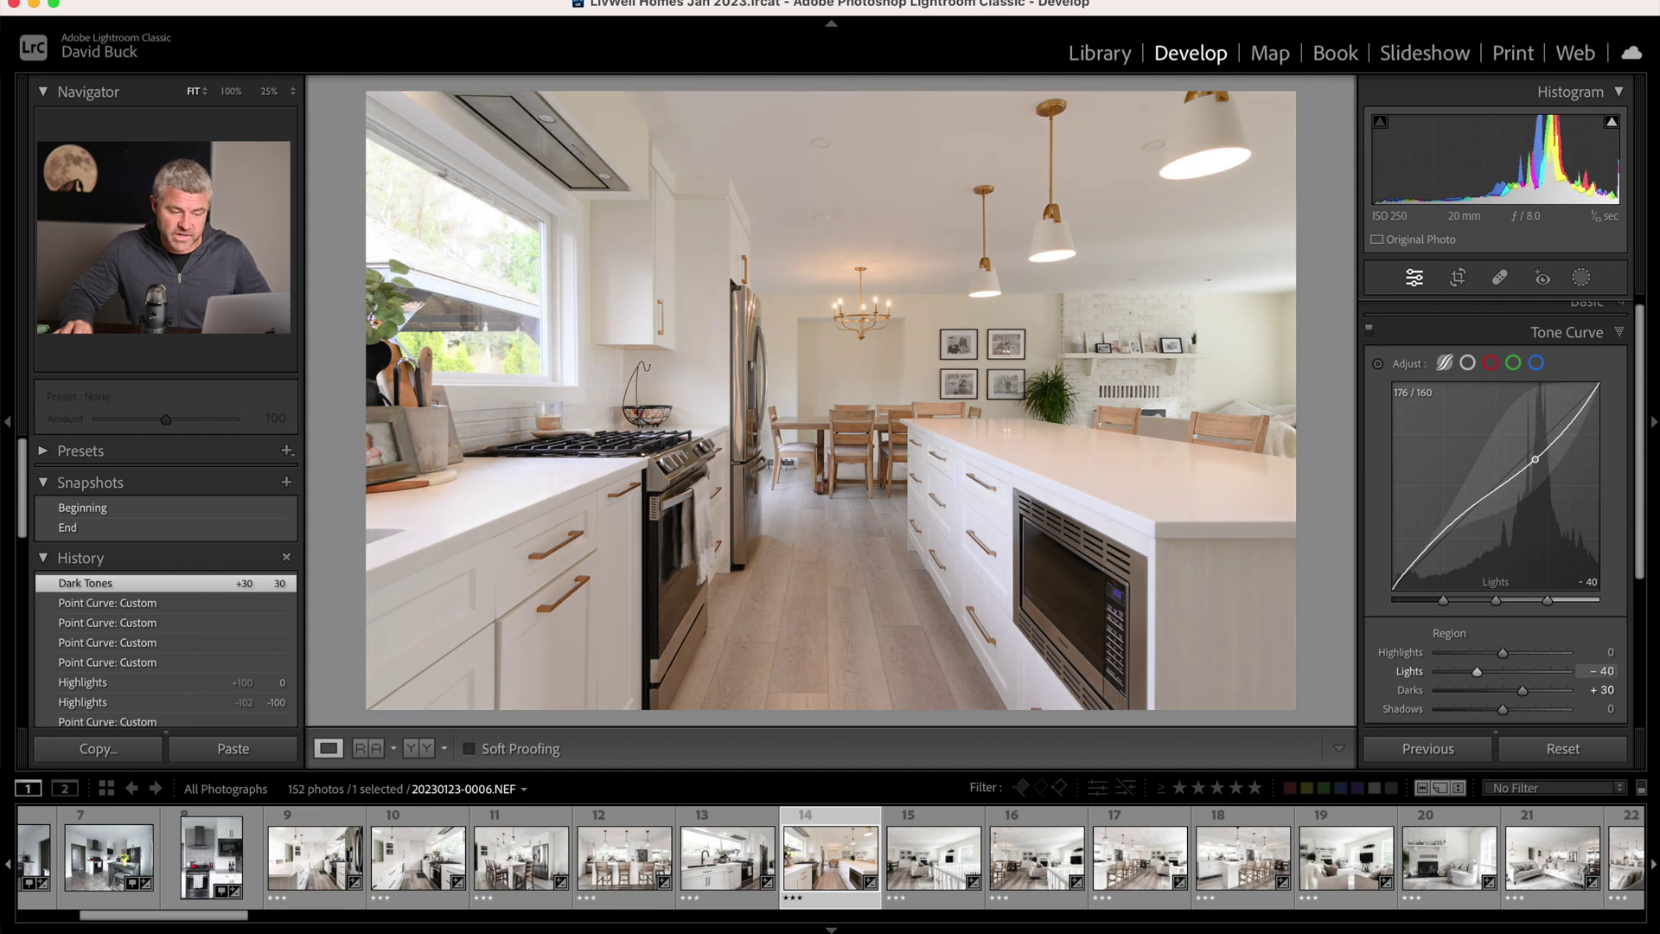
pyautogui.press('super+z')
pyautogui.press('super+z')
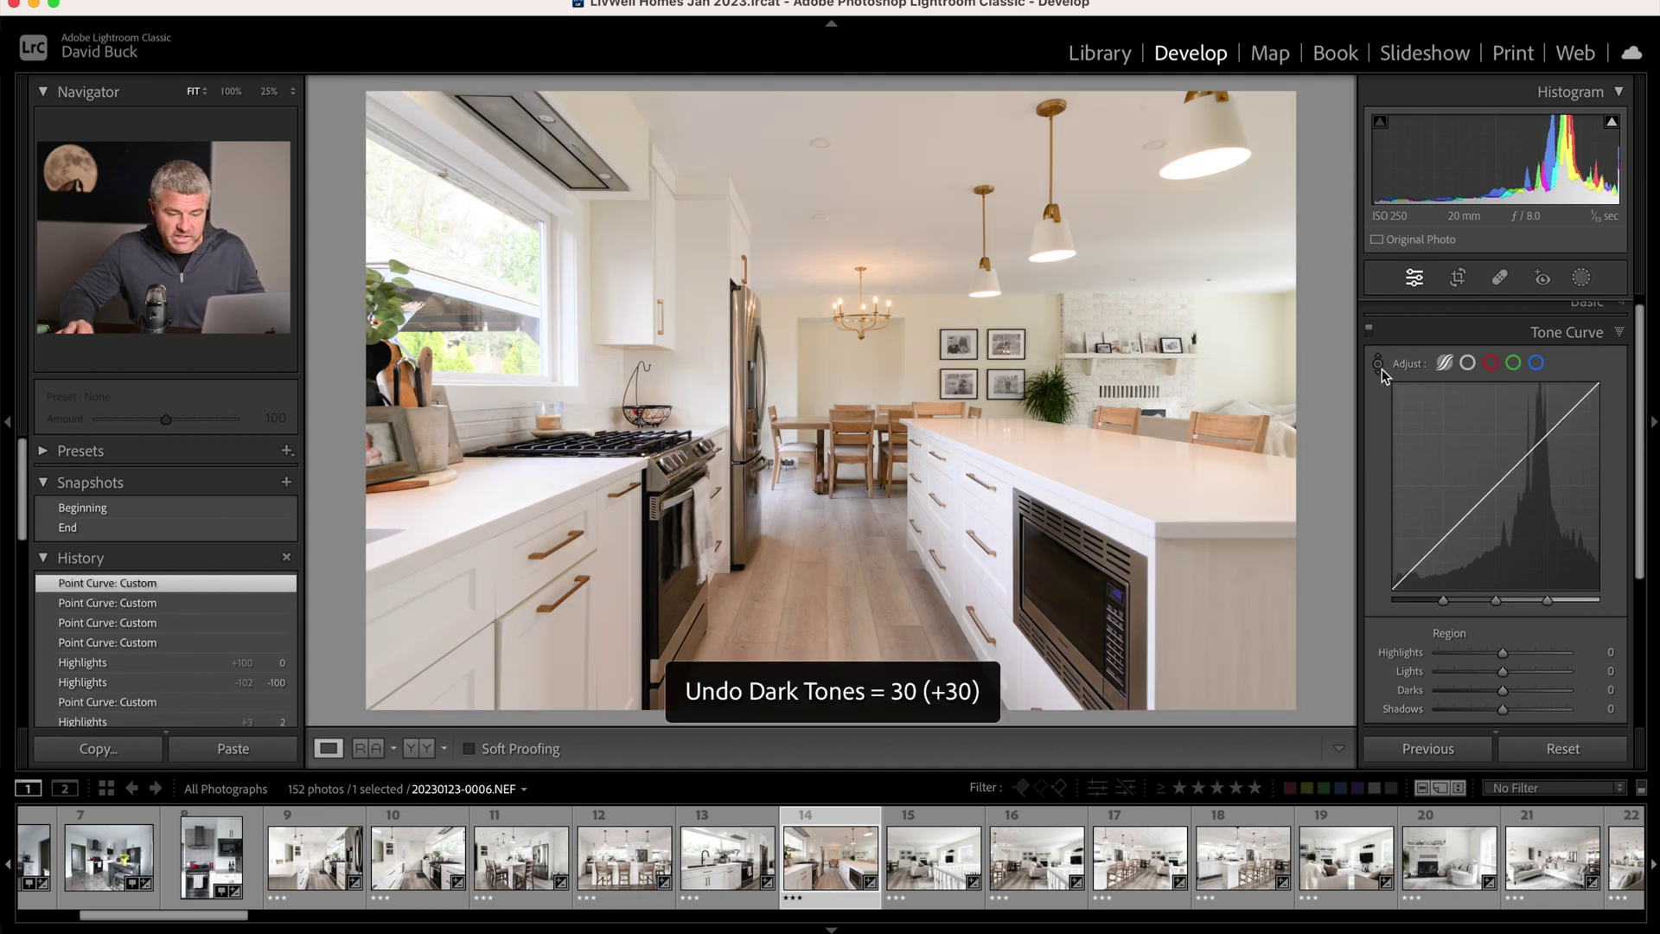
# Lower Lights with the targeted adjustment tool, undo it, and return to point editing.
pyautogui.click(1379, 363)
pyautogui.moveTo(1211, 484); pyautogui.dragTo(1211, 522)
pyautogui.press('super+z')
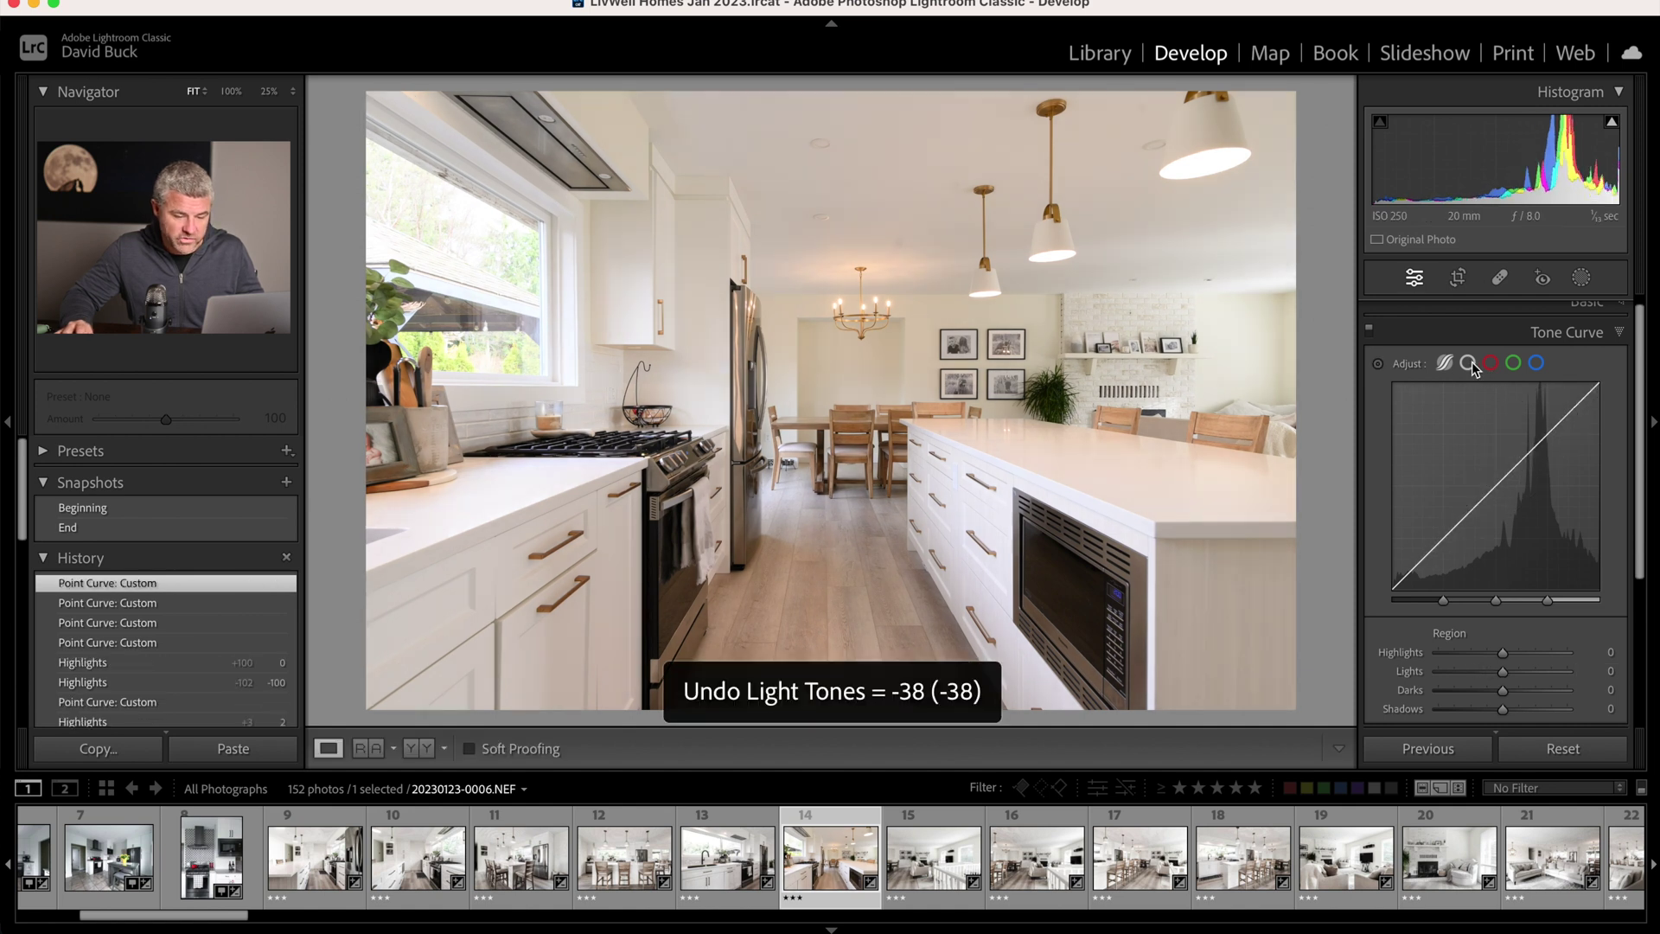
pyautogui.click(1469, 363)
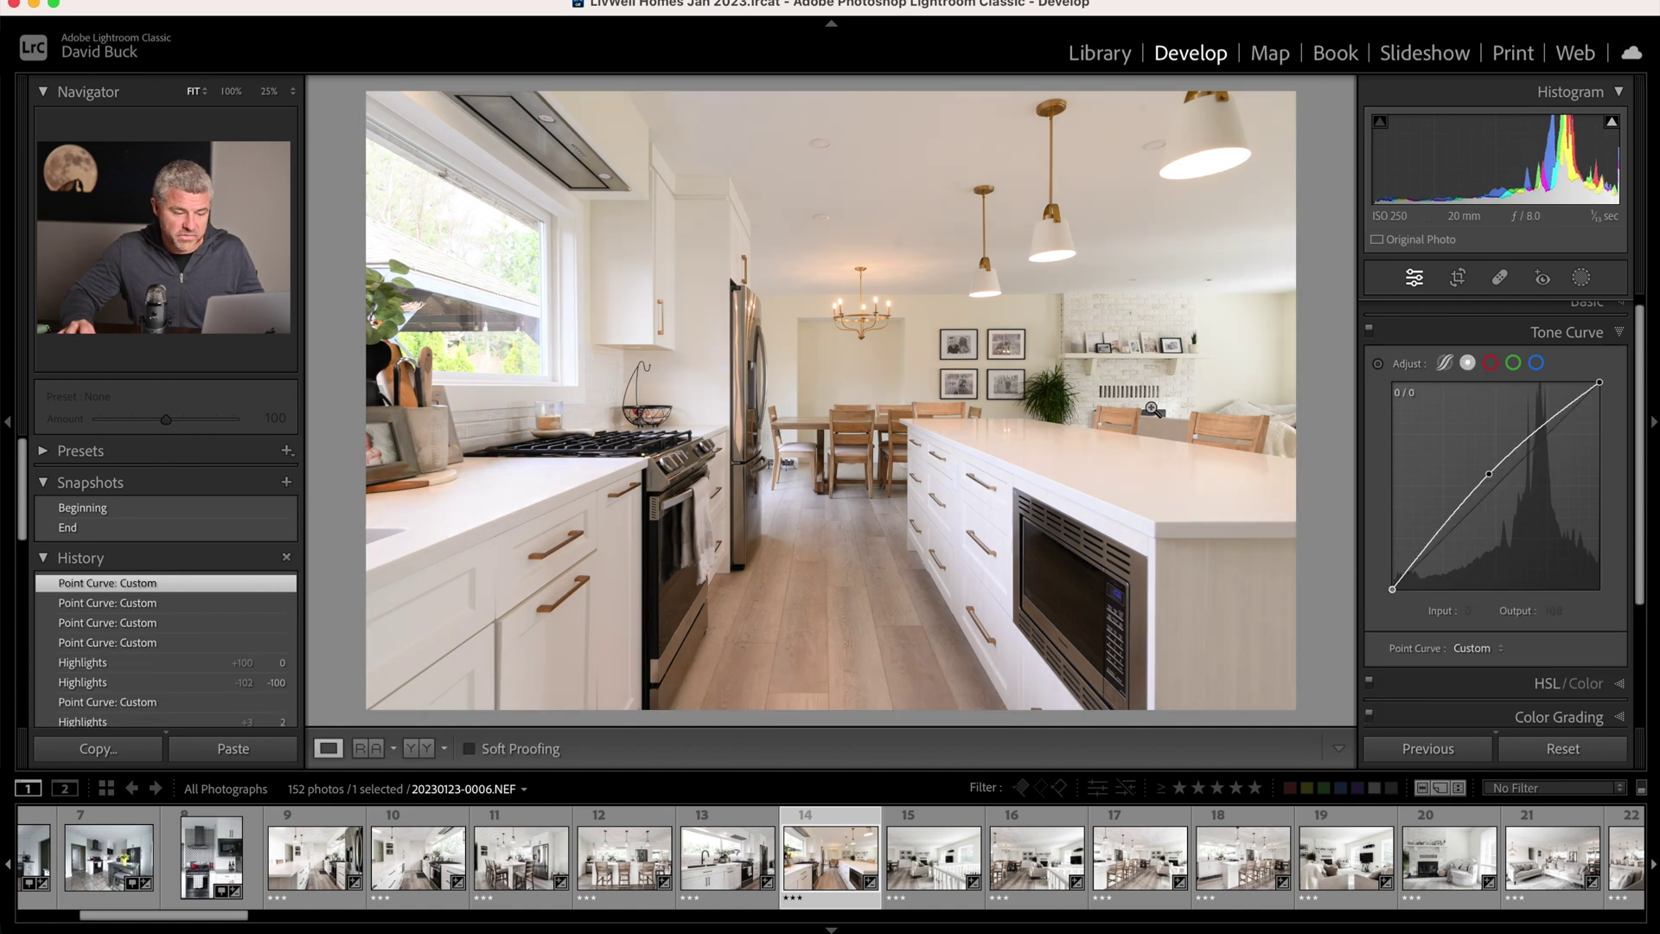
# Bend the point curve from the countertop, fridge and floor with the targeted tool, then undo it all.
pyautogui.click(1382, 365)
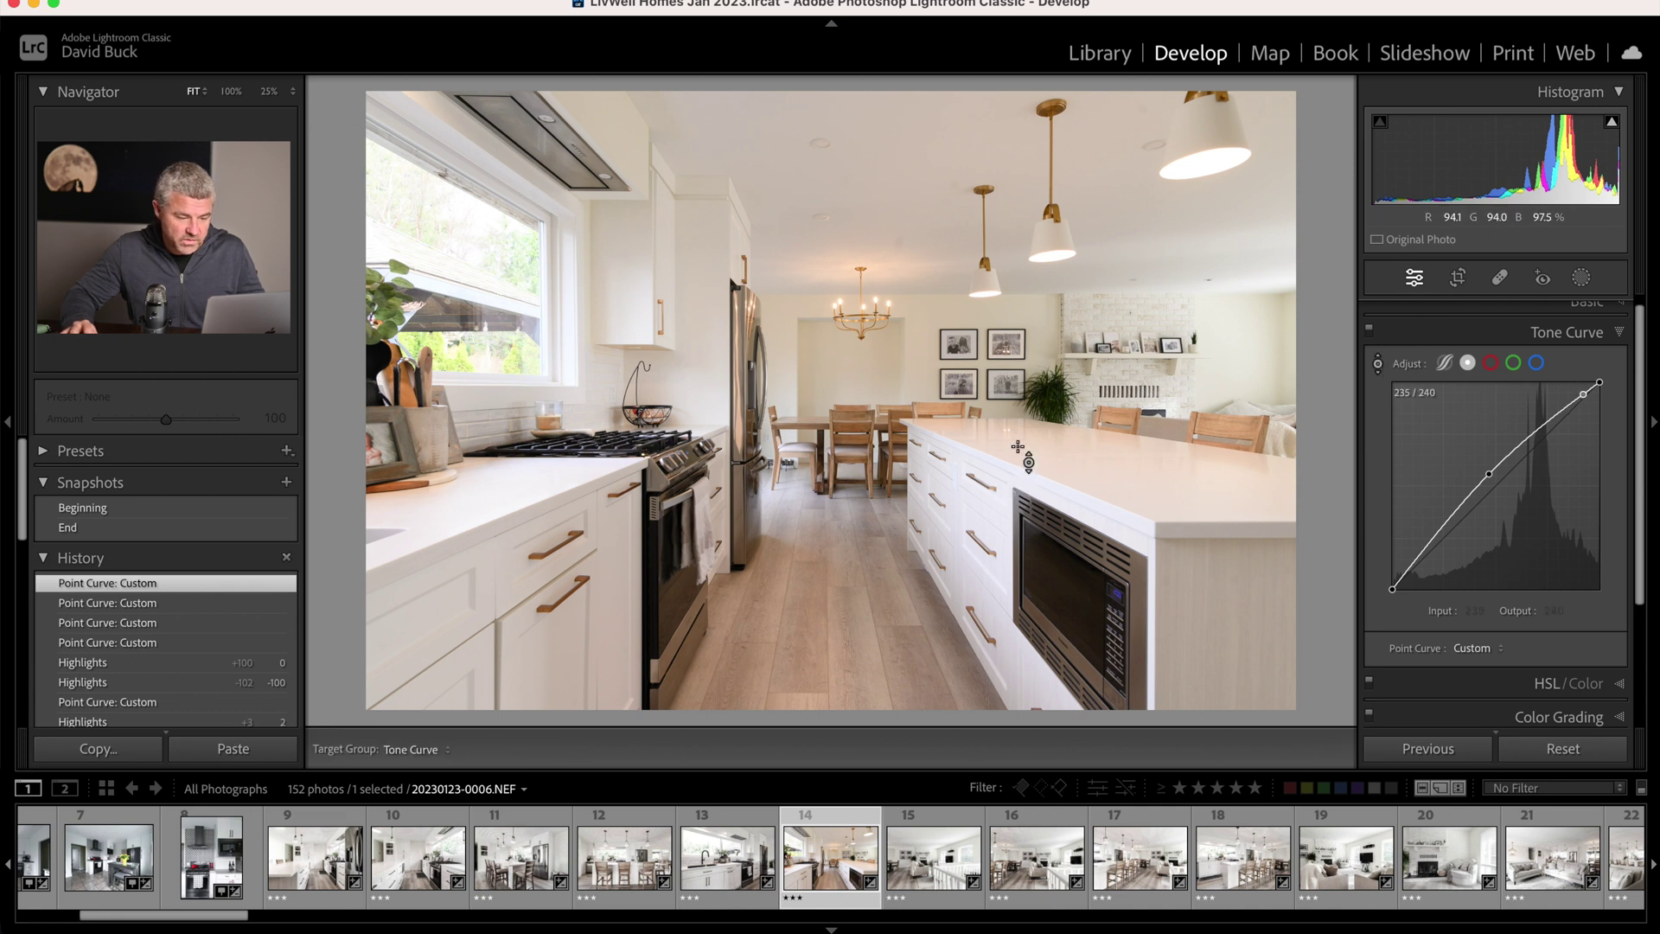
pyautogui.moveTo(1035, 458); pyautogui.dragTo(1035, 403)
pyautogui.moveTo(1219, 334); pyautogui.dragTo(1199, 339)
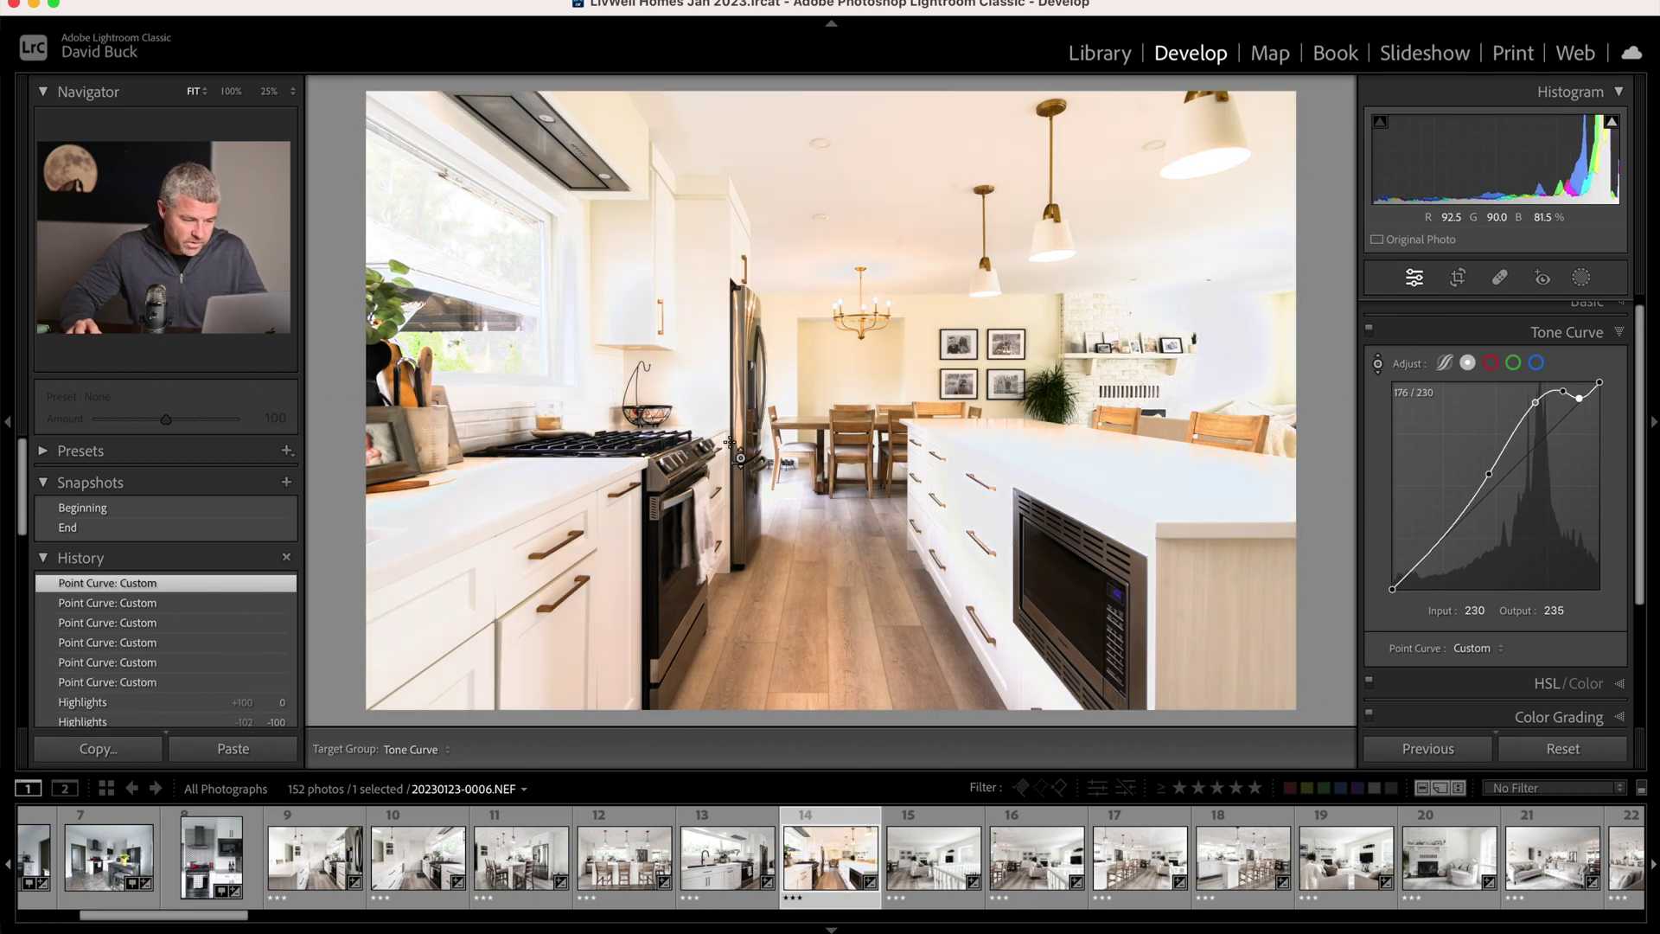
pyautogui.moveTo(707, 394); pyautogui.dragTo(707, 379)
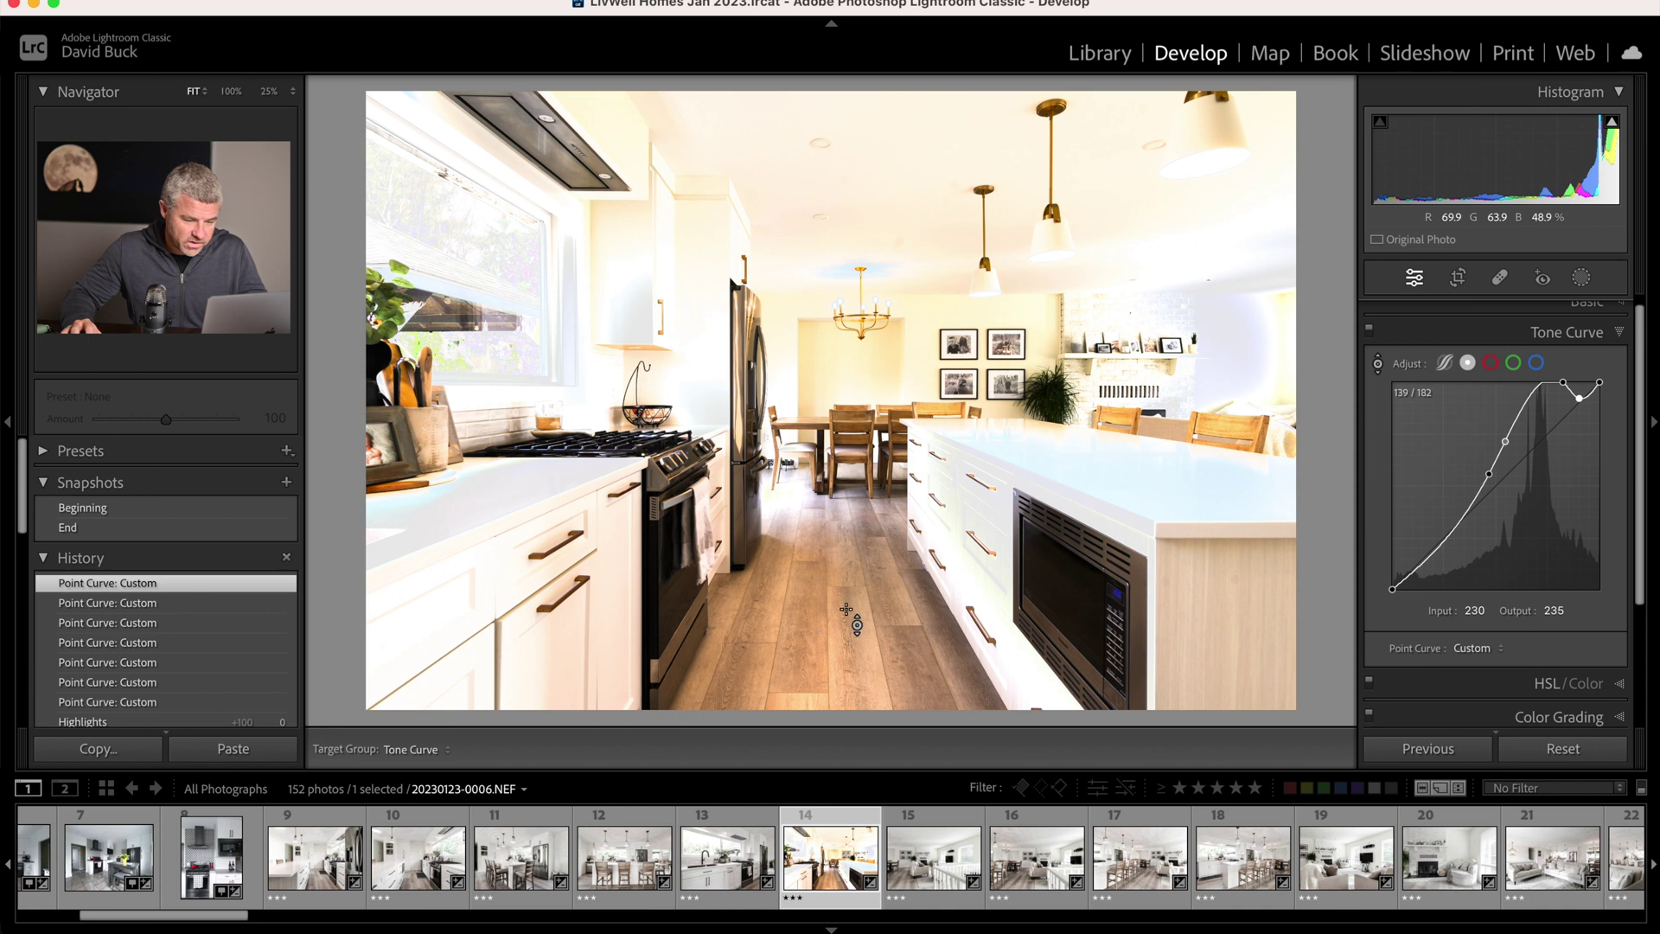
pyautogui.moveTo(1230, 467); pyautogui.dragTo(1230, 509)
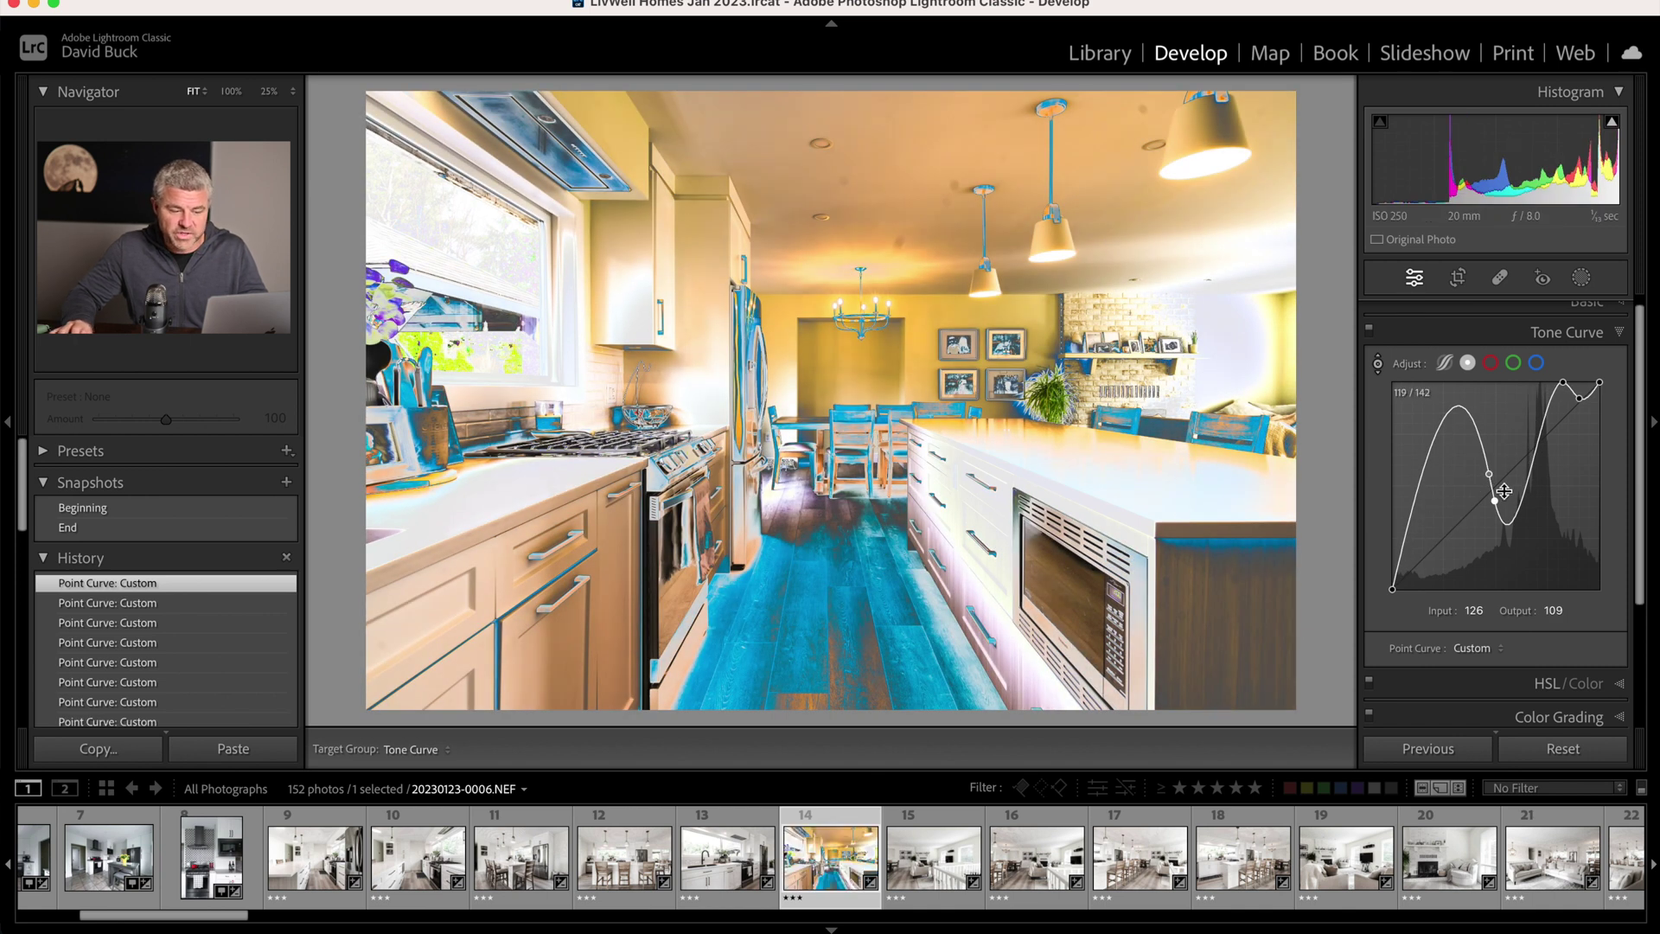
pyautogui.press('super+z')
pyautogui.press('super+z')
pyautogui.press('super+z')
pyautogui.press('super+z')
pyautogui.press('super+z')
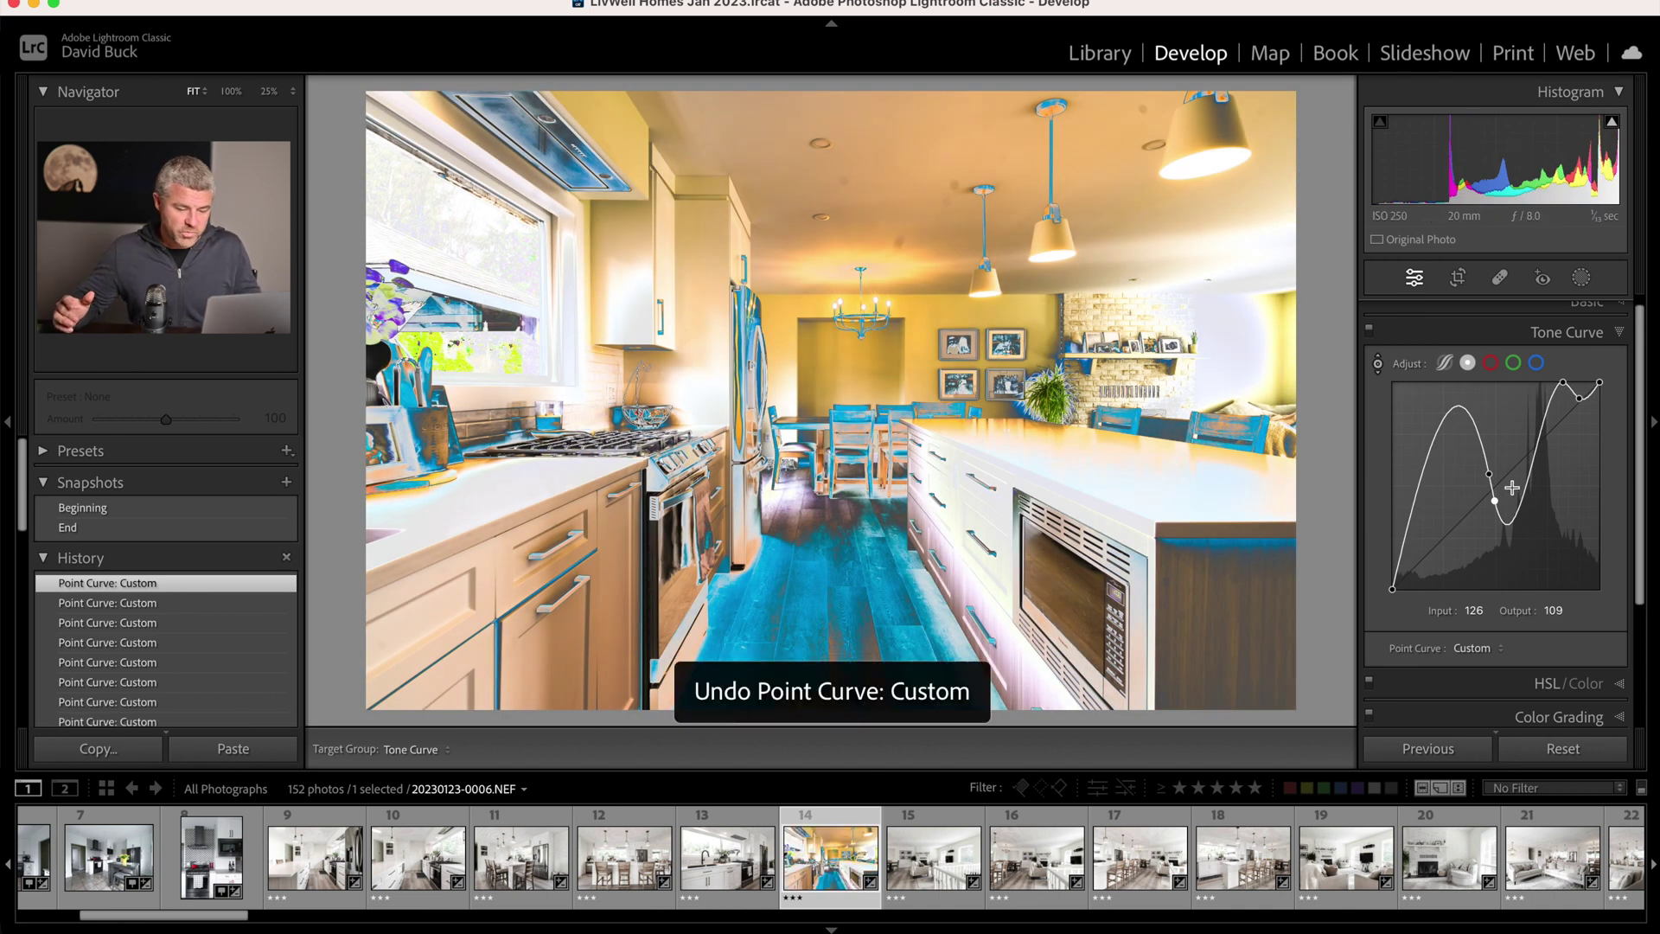
pyautogui.click(1445, 364)
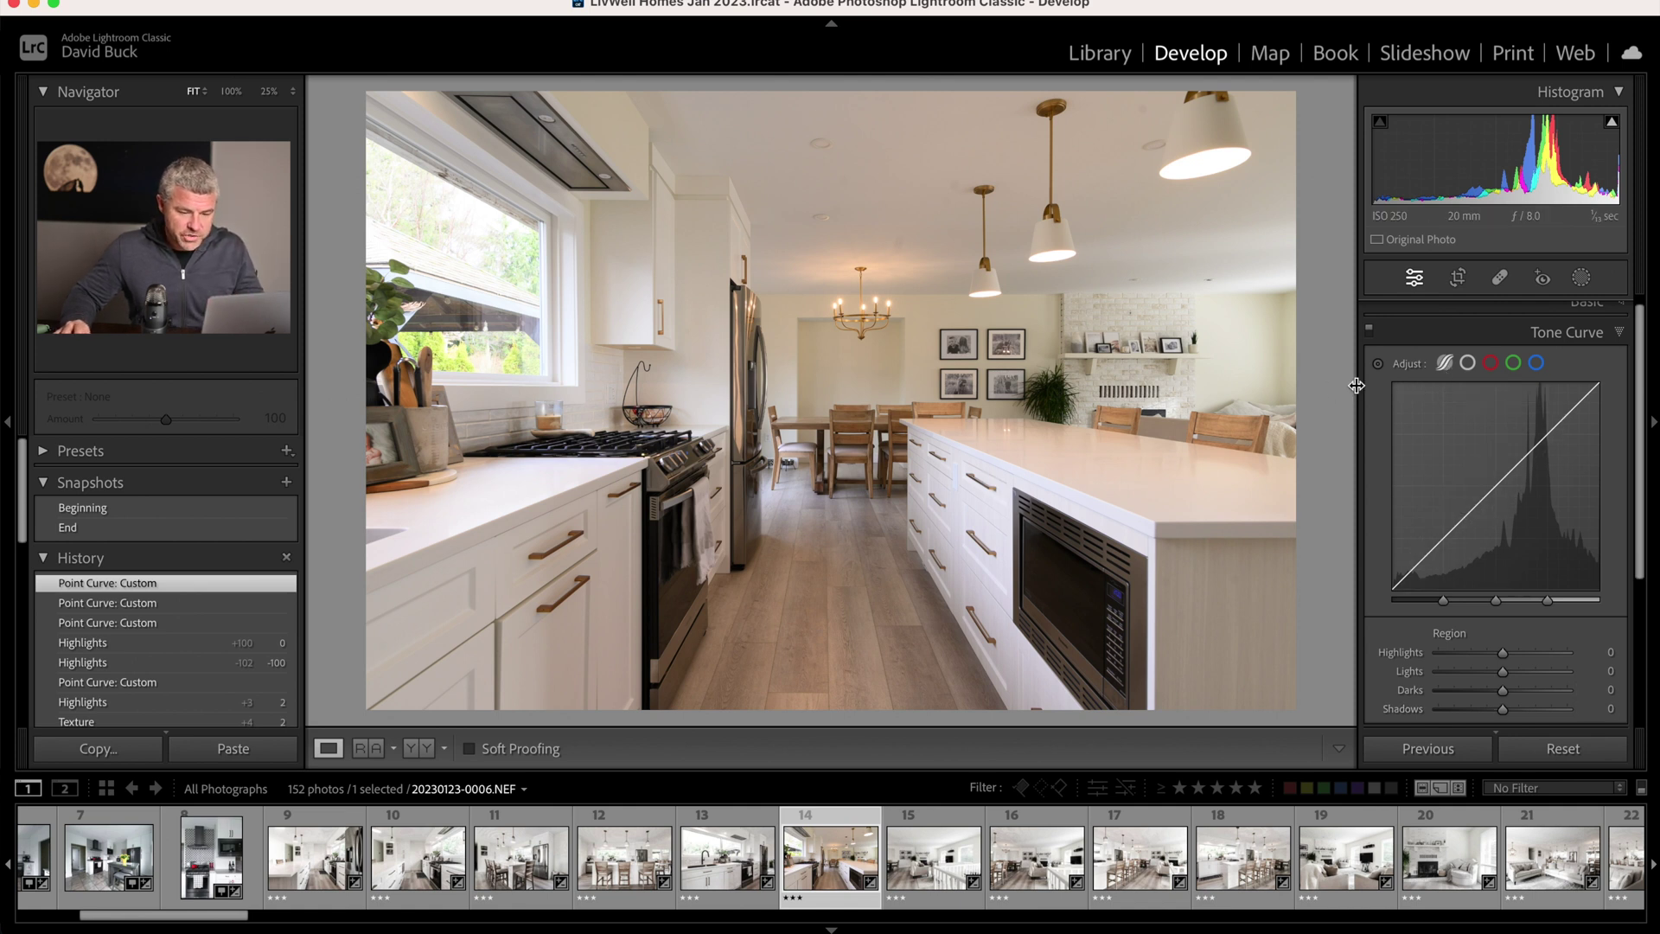
# Try Lights +25 and Highlights −54 by dragging on the photo, then undo those region edits.
pyautogui.click(1378, 363)
pyautogui.moveTo(1049, 474); pyautogui.dragTo(1040, 447)
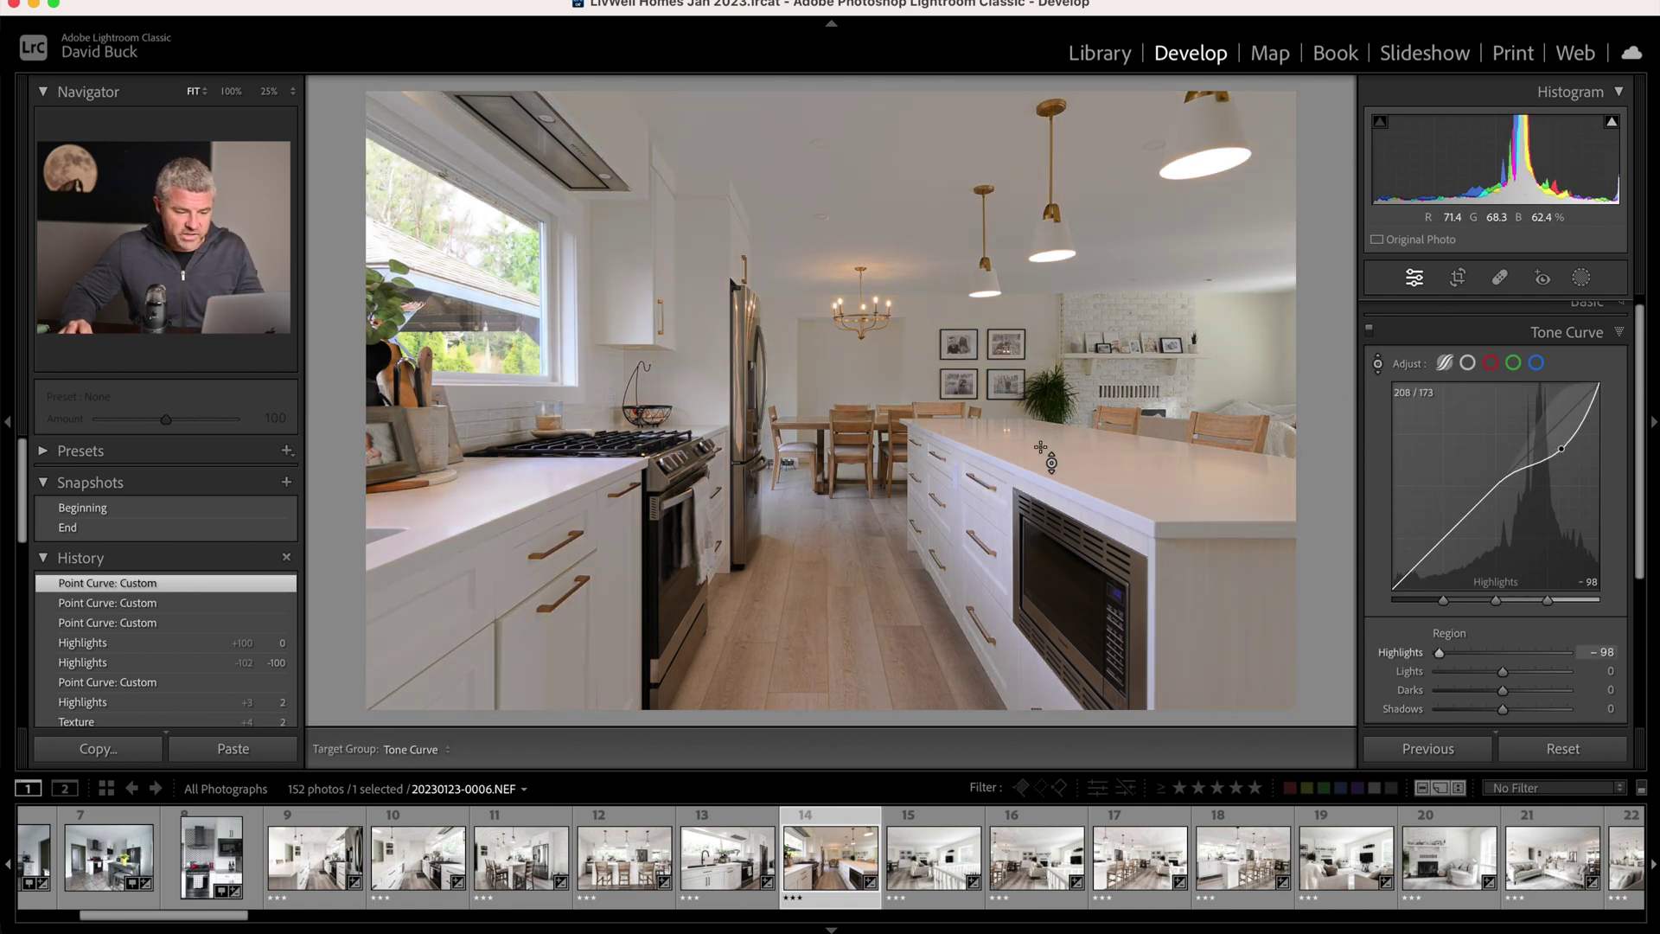
pyautogui.moveTo(983, 363); pyautogui.dragTo(982, 294)
pyautogui.moveTo(916, 387); pyautogui.dragTo(814, 519)
pyautogui.moveTo(966, 605); pyautogui.dragTo(965, 571)
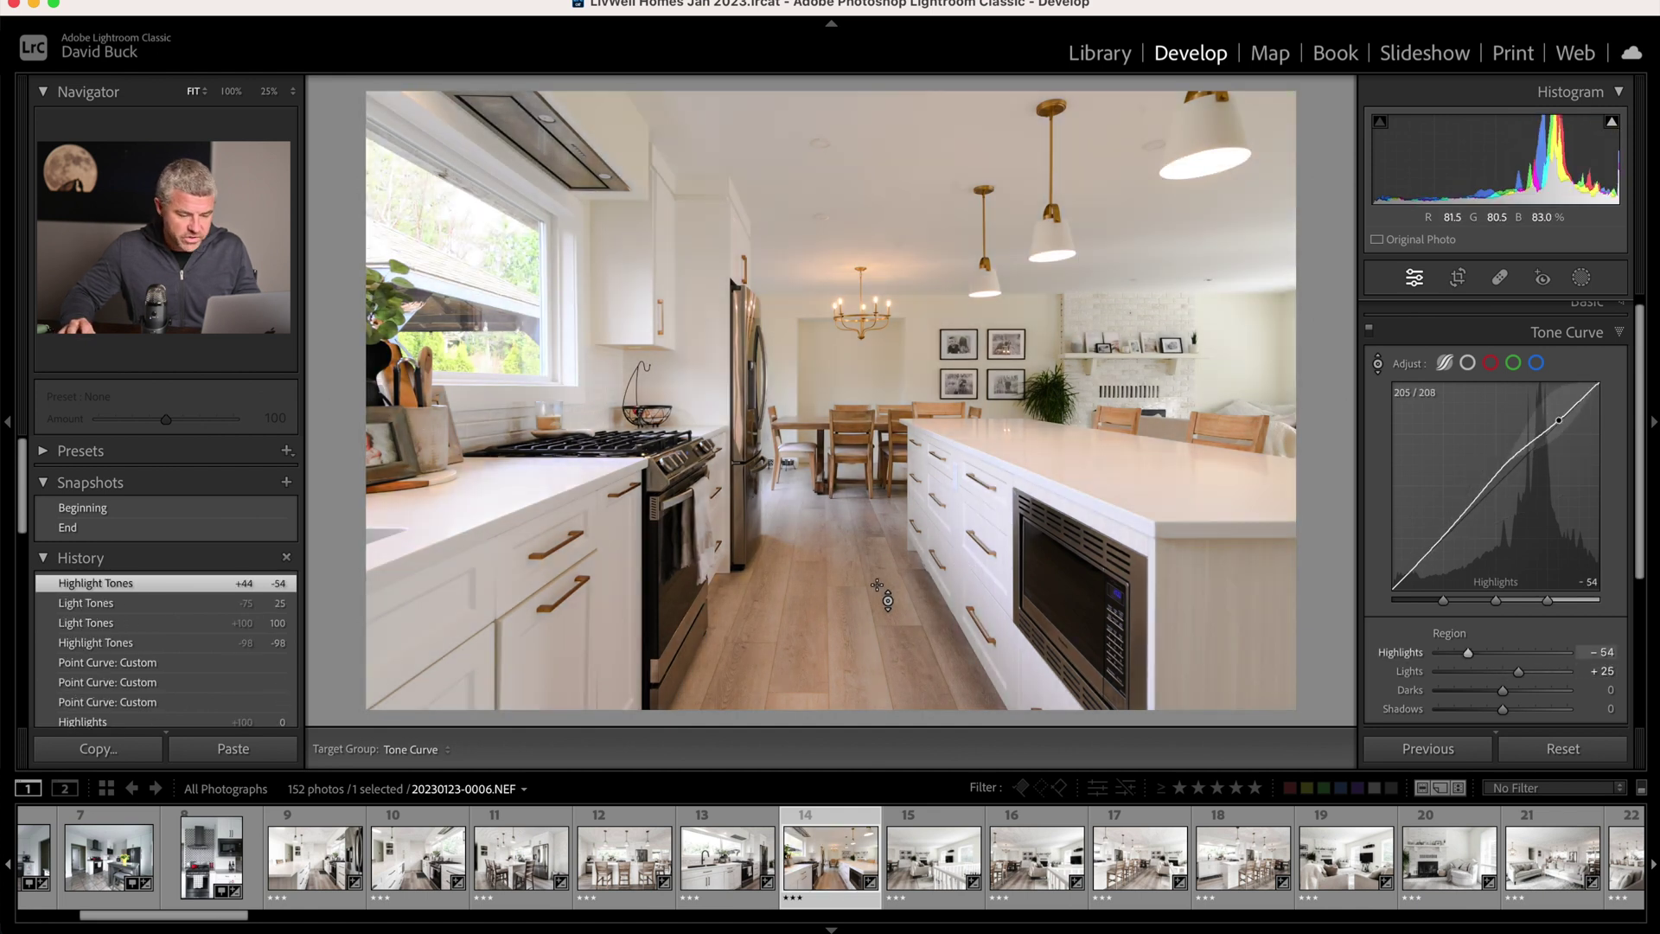
pyautogui.press('super+z')
pyautogui.press('super+z')
pyautogui.press('super+z')
pyautogui.press('super+z')
pyautogui.press('super+z')
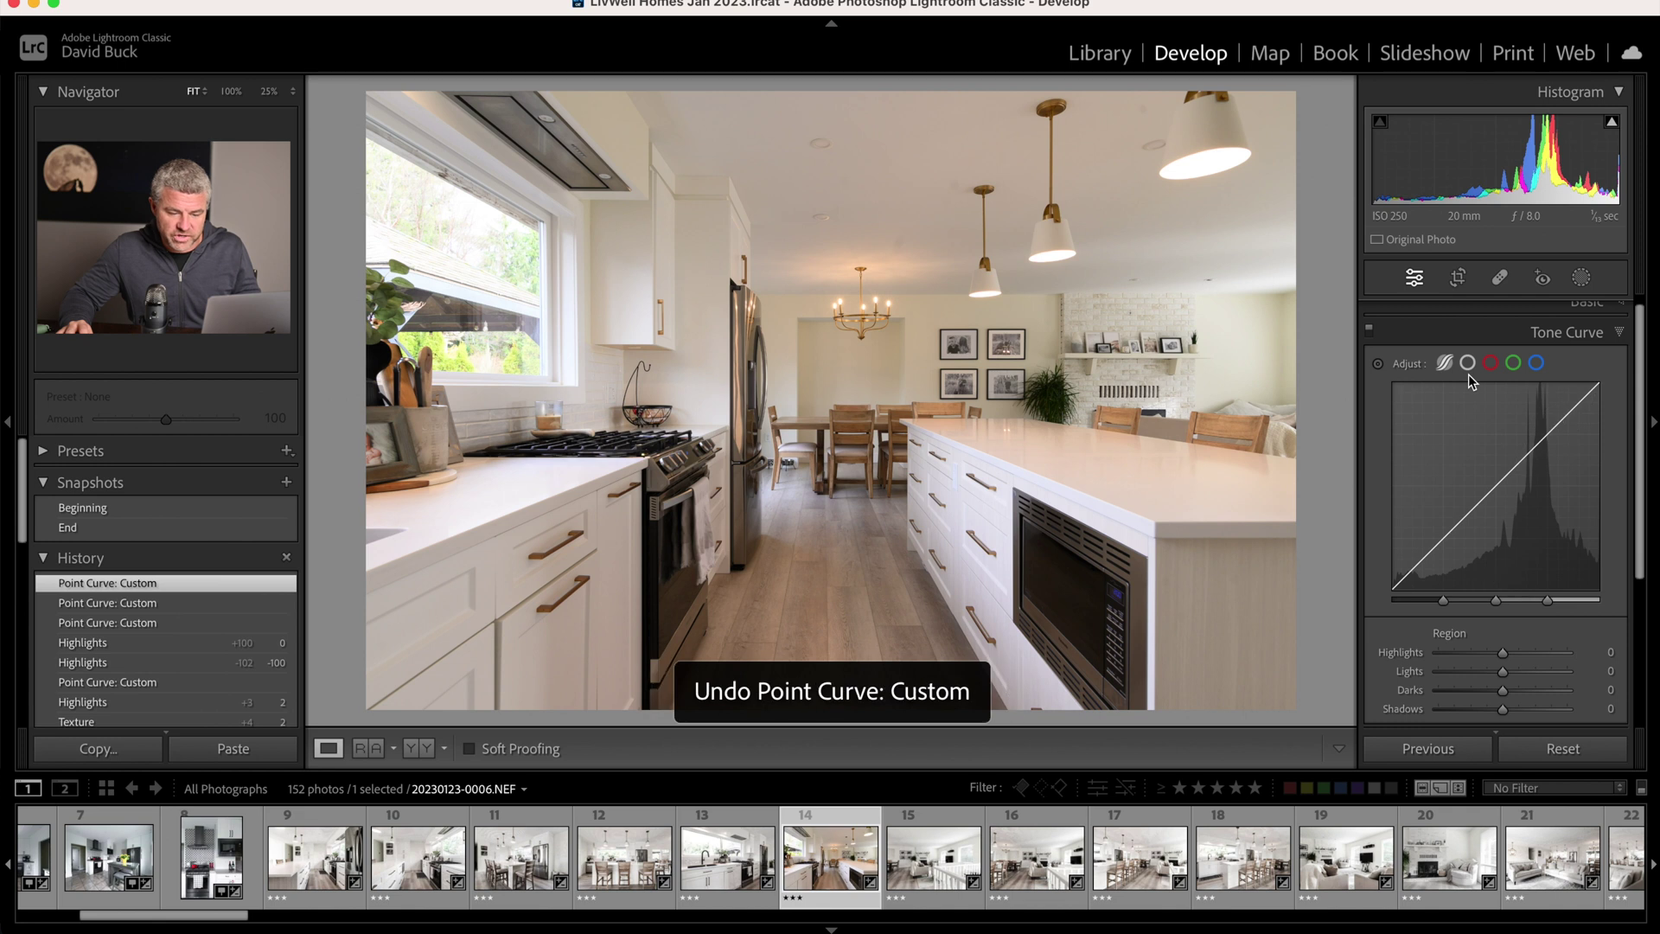
pyautogui.press('super+z')
pyautogui.press('super+z')
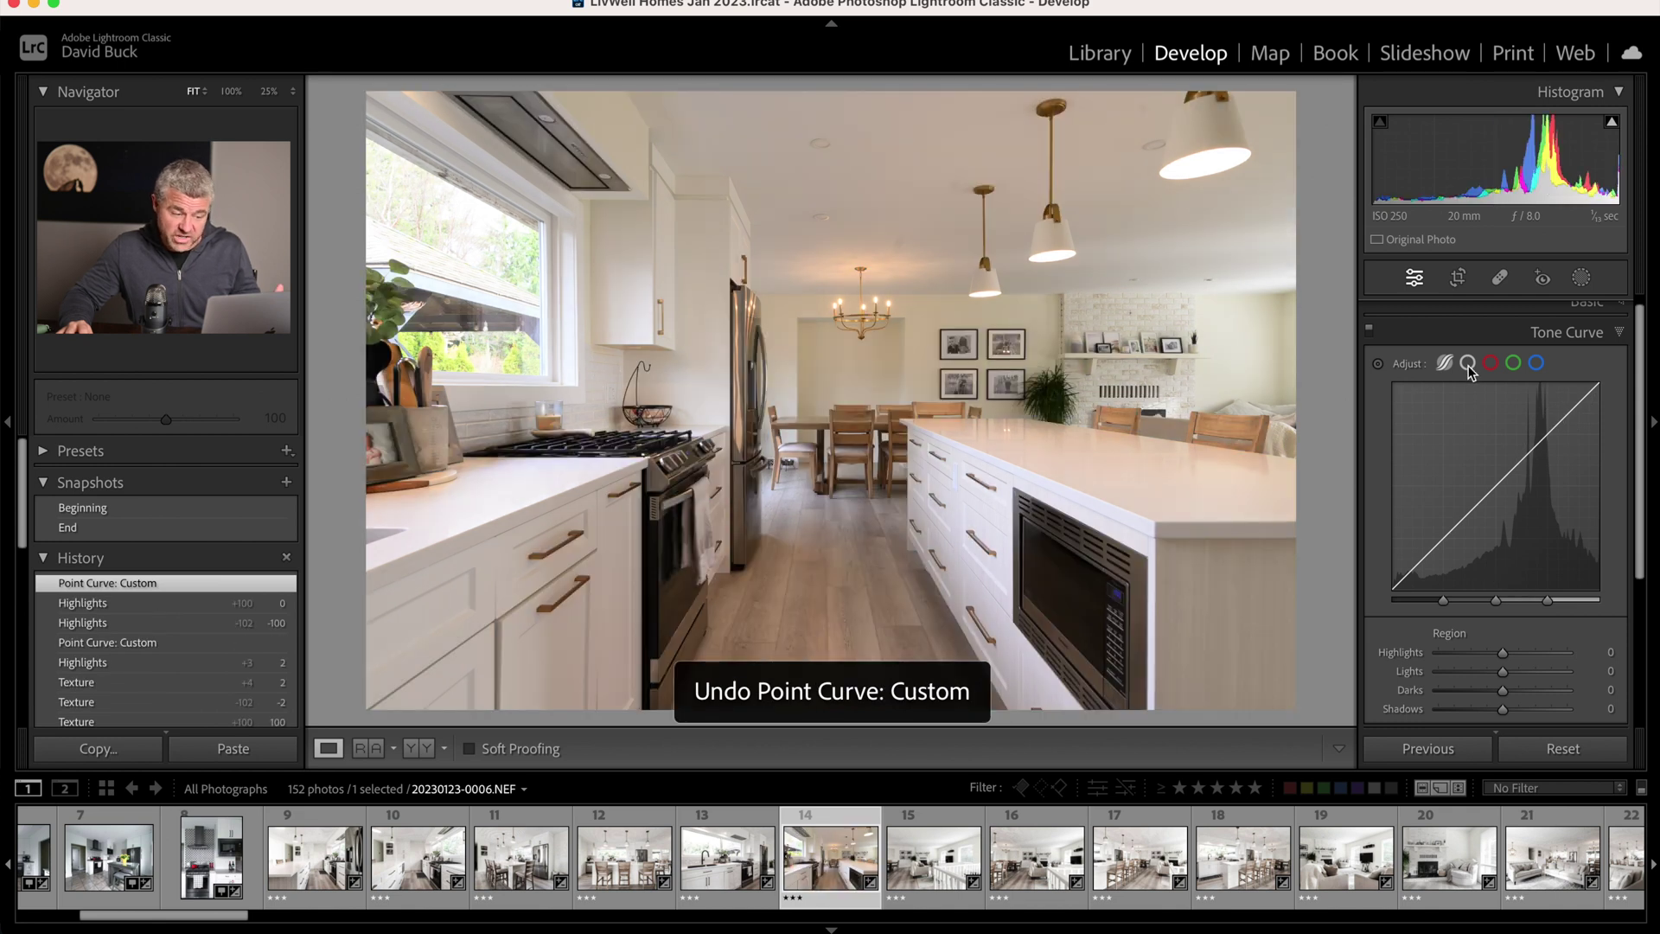
# Lift the curve's midpoint slightly and add six anchor points along the tone curve.
pyautogui.click(1469, 364)
pyautogui.moveTo(1498, 484); pyautogui.dragTo(1490, 476)
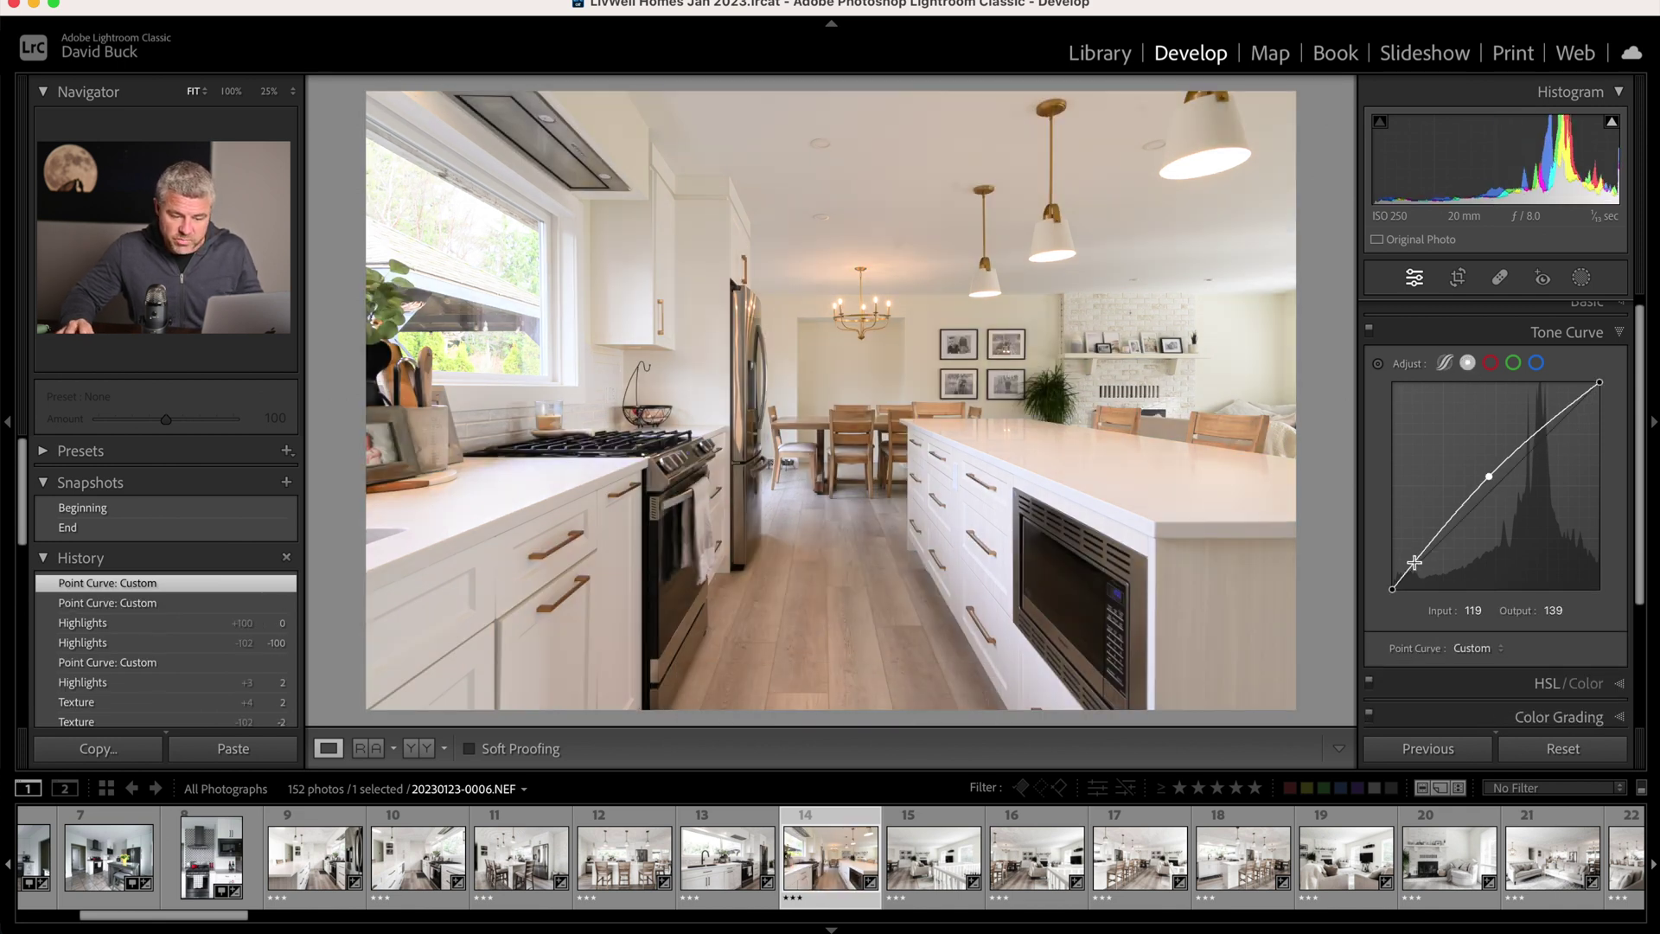
pyautogui.click(1417, 560)
pyautogui.click(1442, 531)
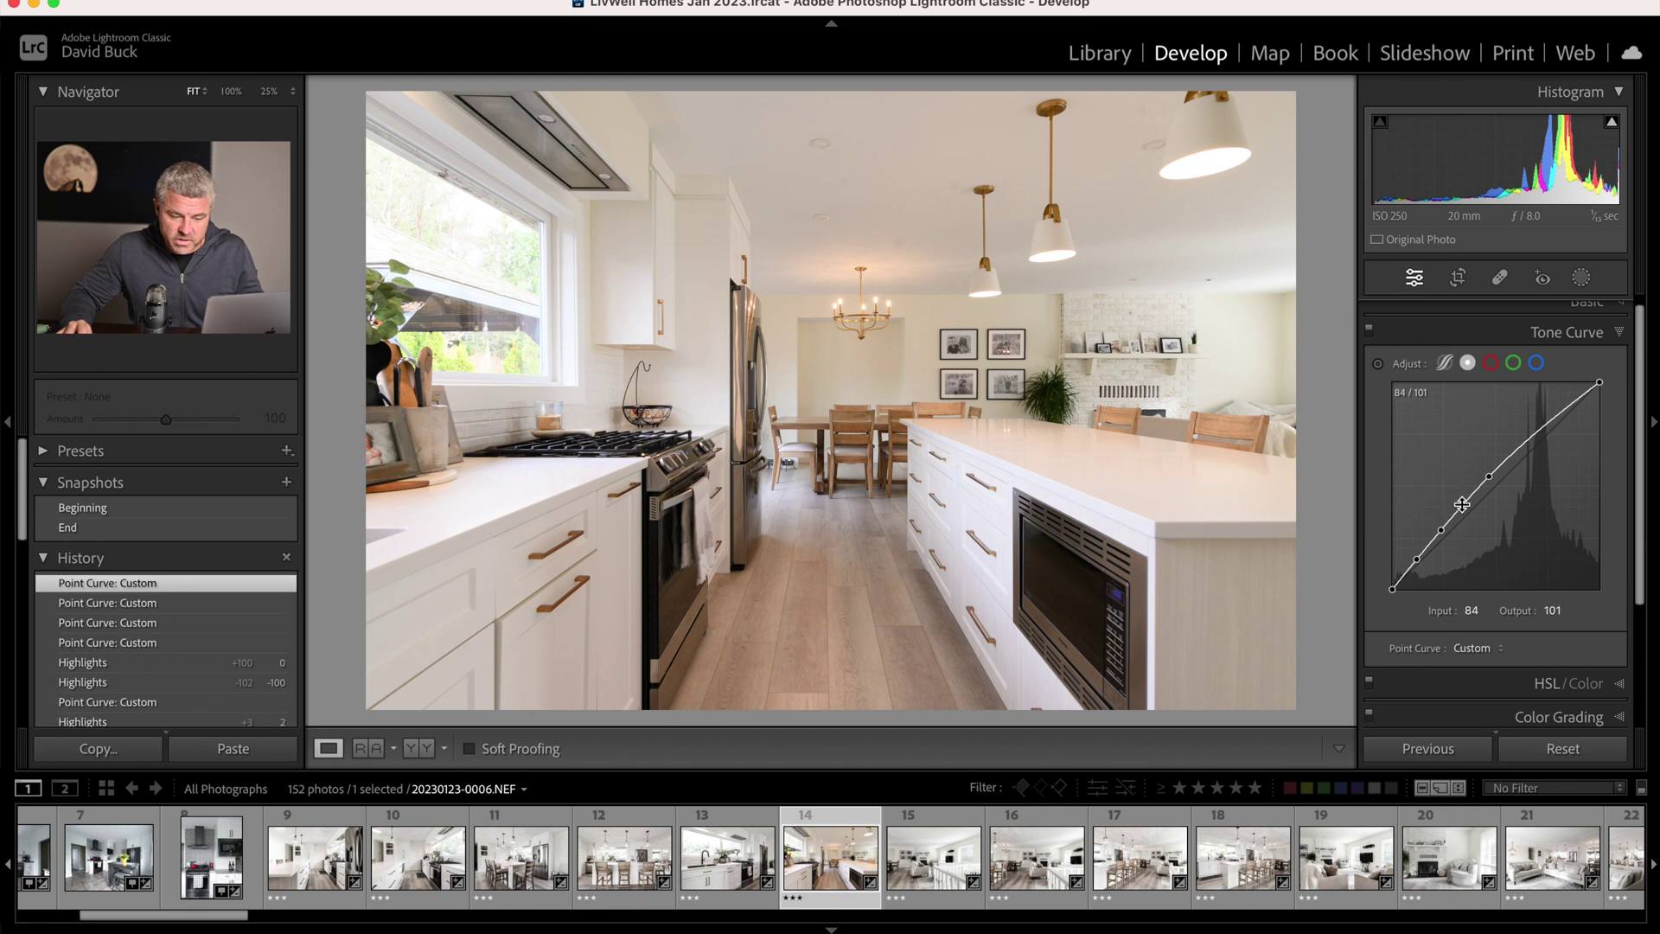
pyautogui.click(1461, 507)
pyautogui.click(1514, 452)
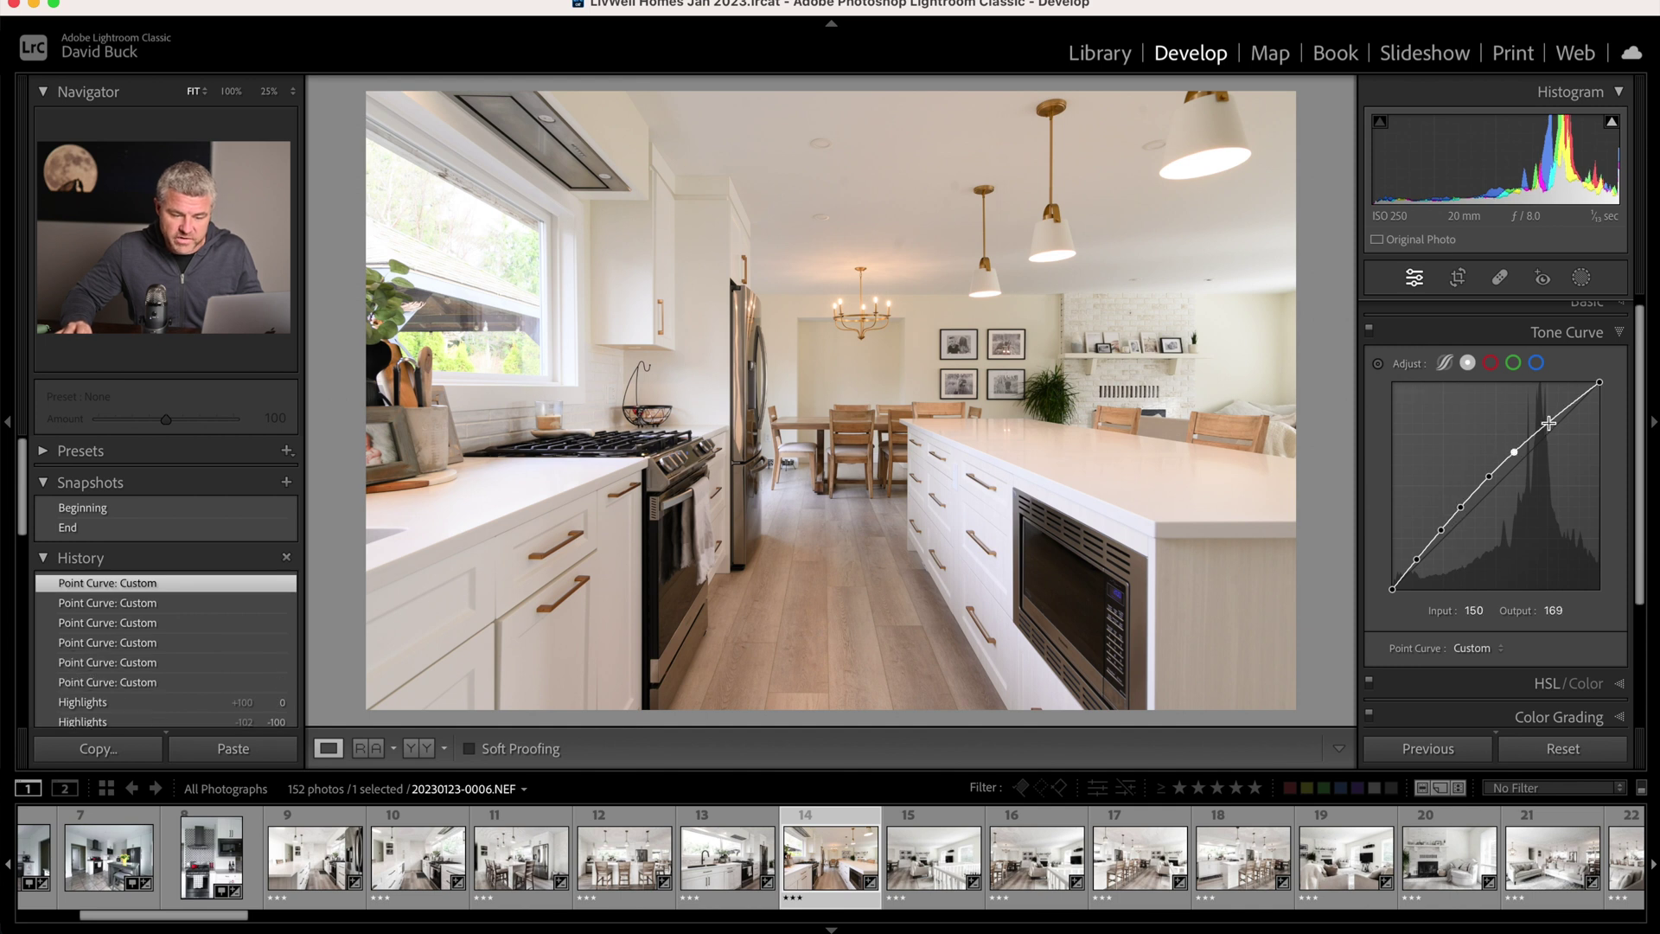
pyautogui.click(1547, 424)
pyautogui.click(1575, 403)
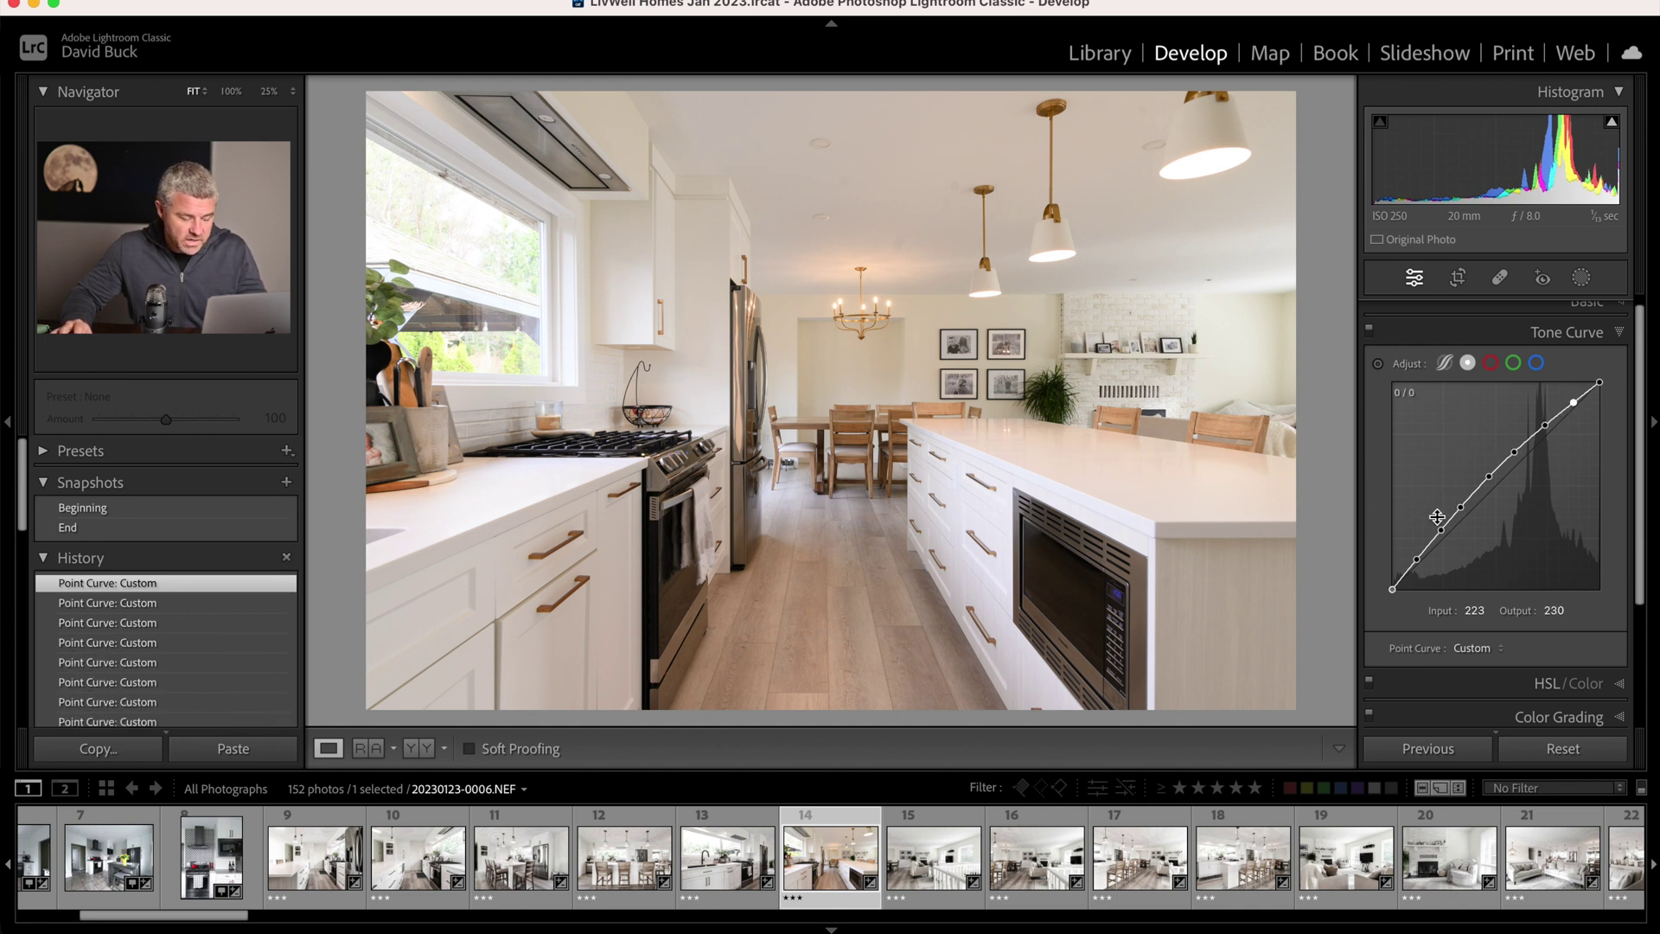
# Raise the top curve point to output 236, then revert to the Beginning snapshot.
pyautogui.click(1379, 364)
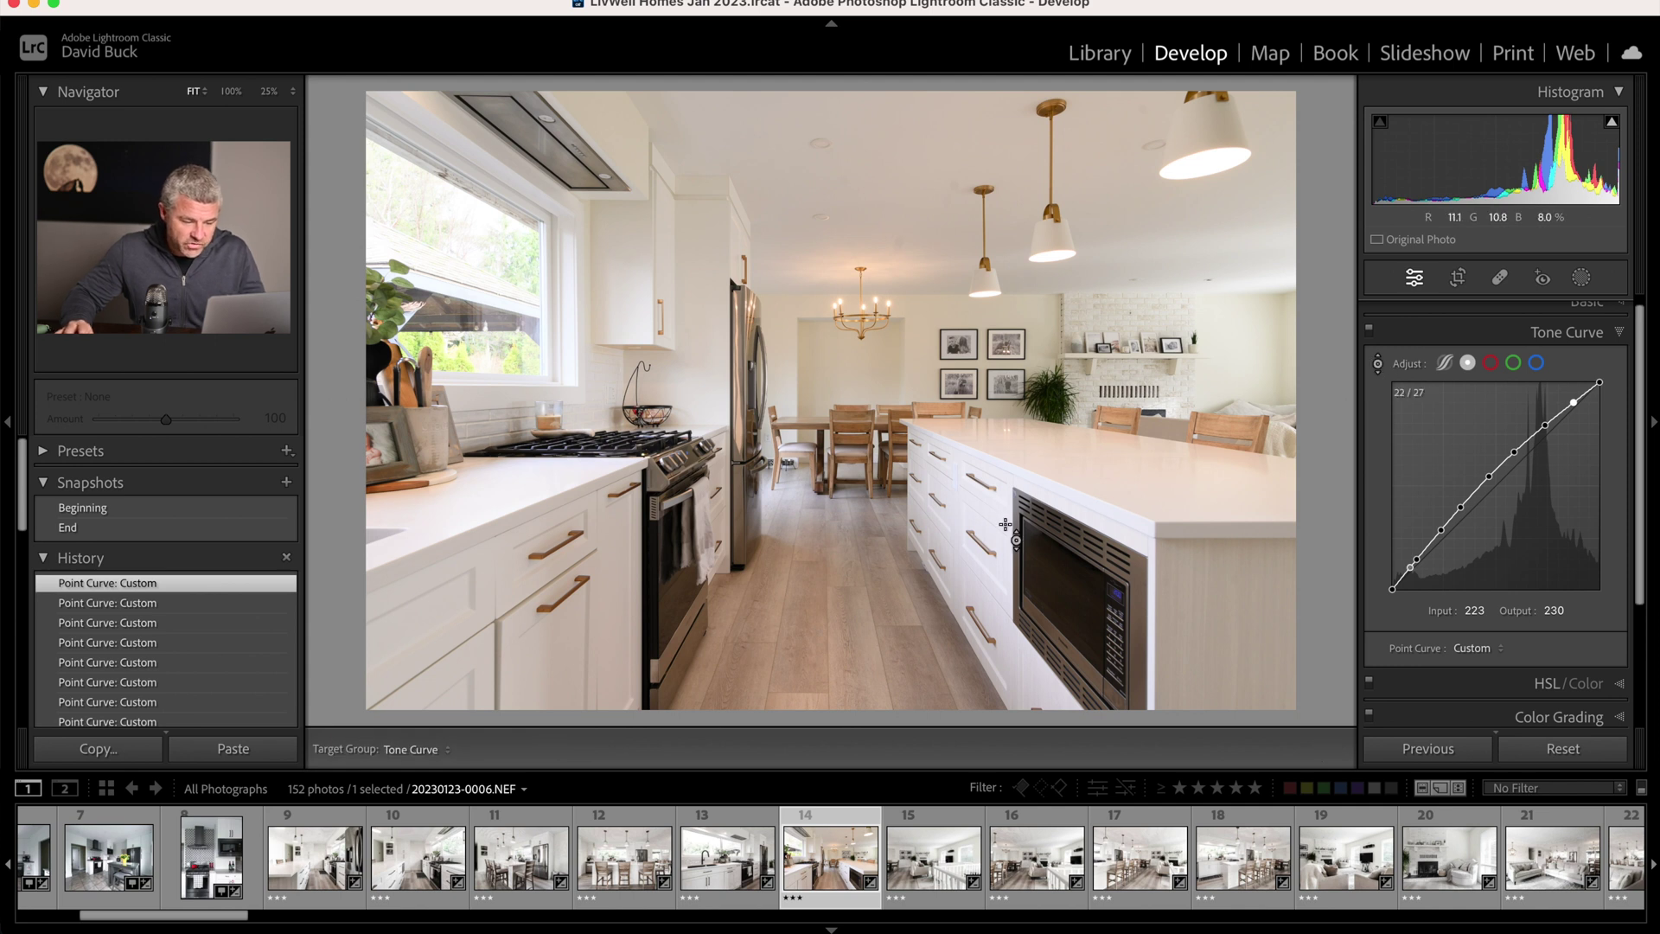
pyautogui.press('Up')
pyautogui.press('Up')
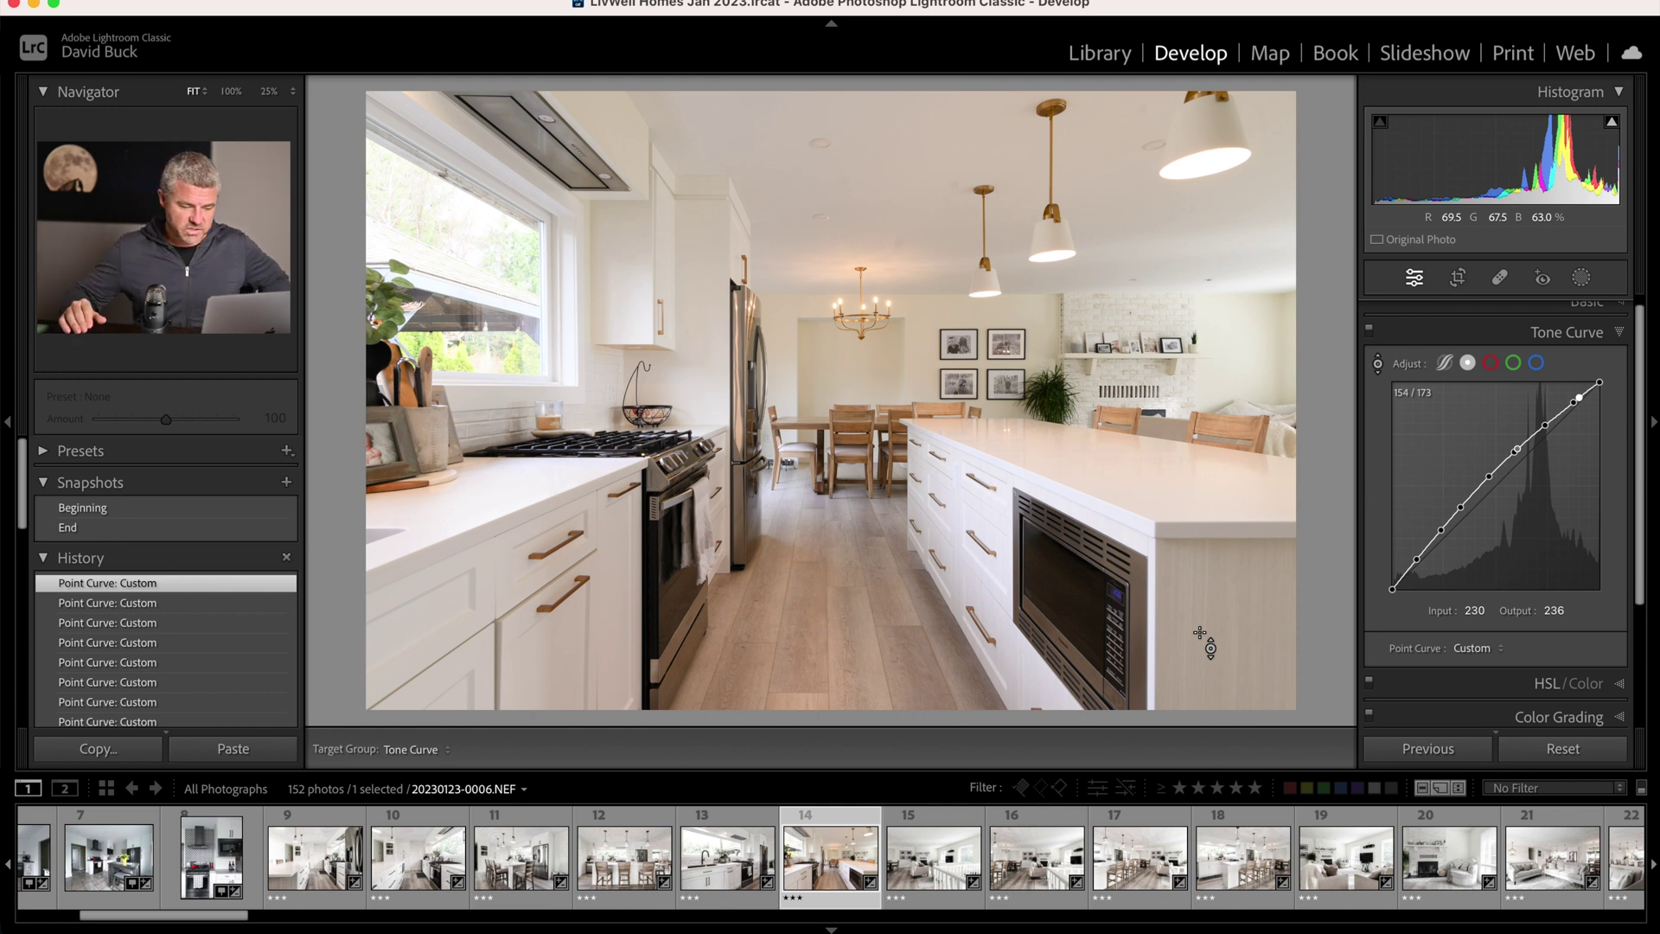
pyautogui.click(1538, 408)
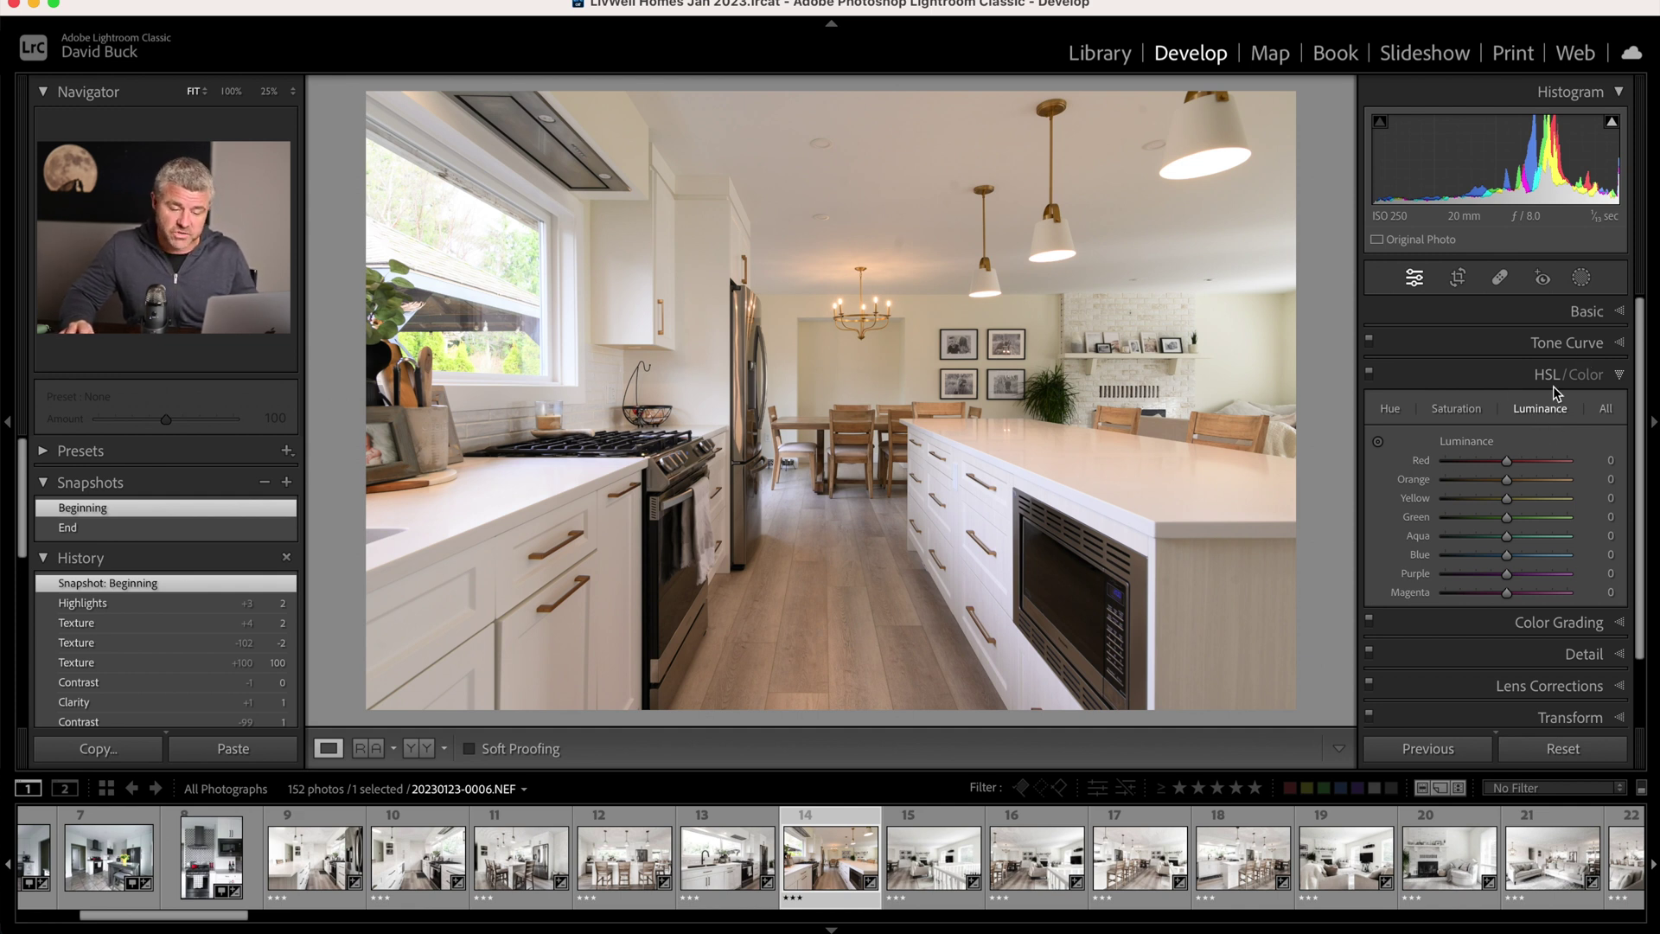
# Undo the yellow luminance change, then try yellow luminance at +89 and at both extremes.
pyautogui.press('super+z')
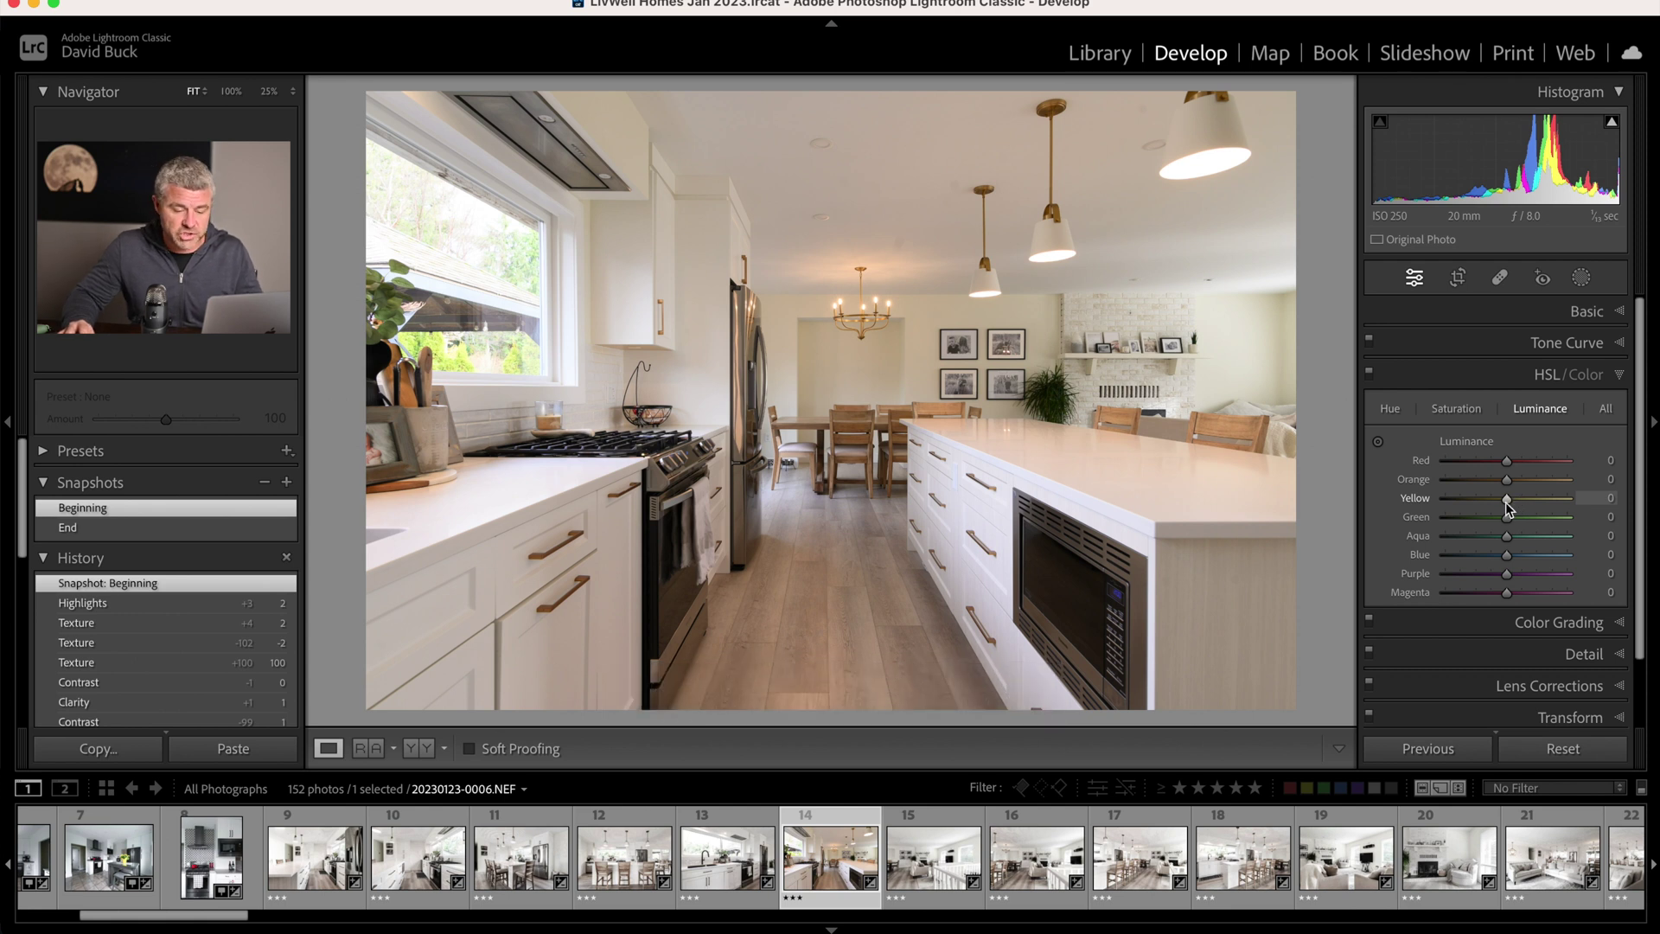
pyautogui.moveTo(1508, 498); pyautogui.dragTo(1562, 503)
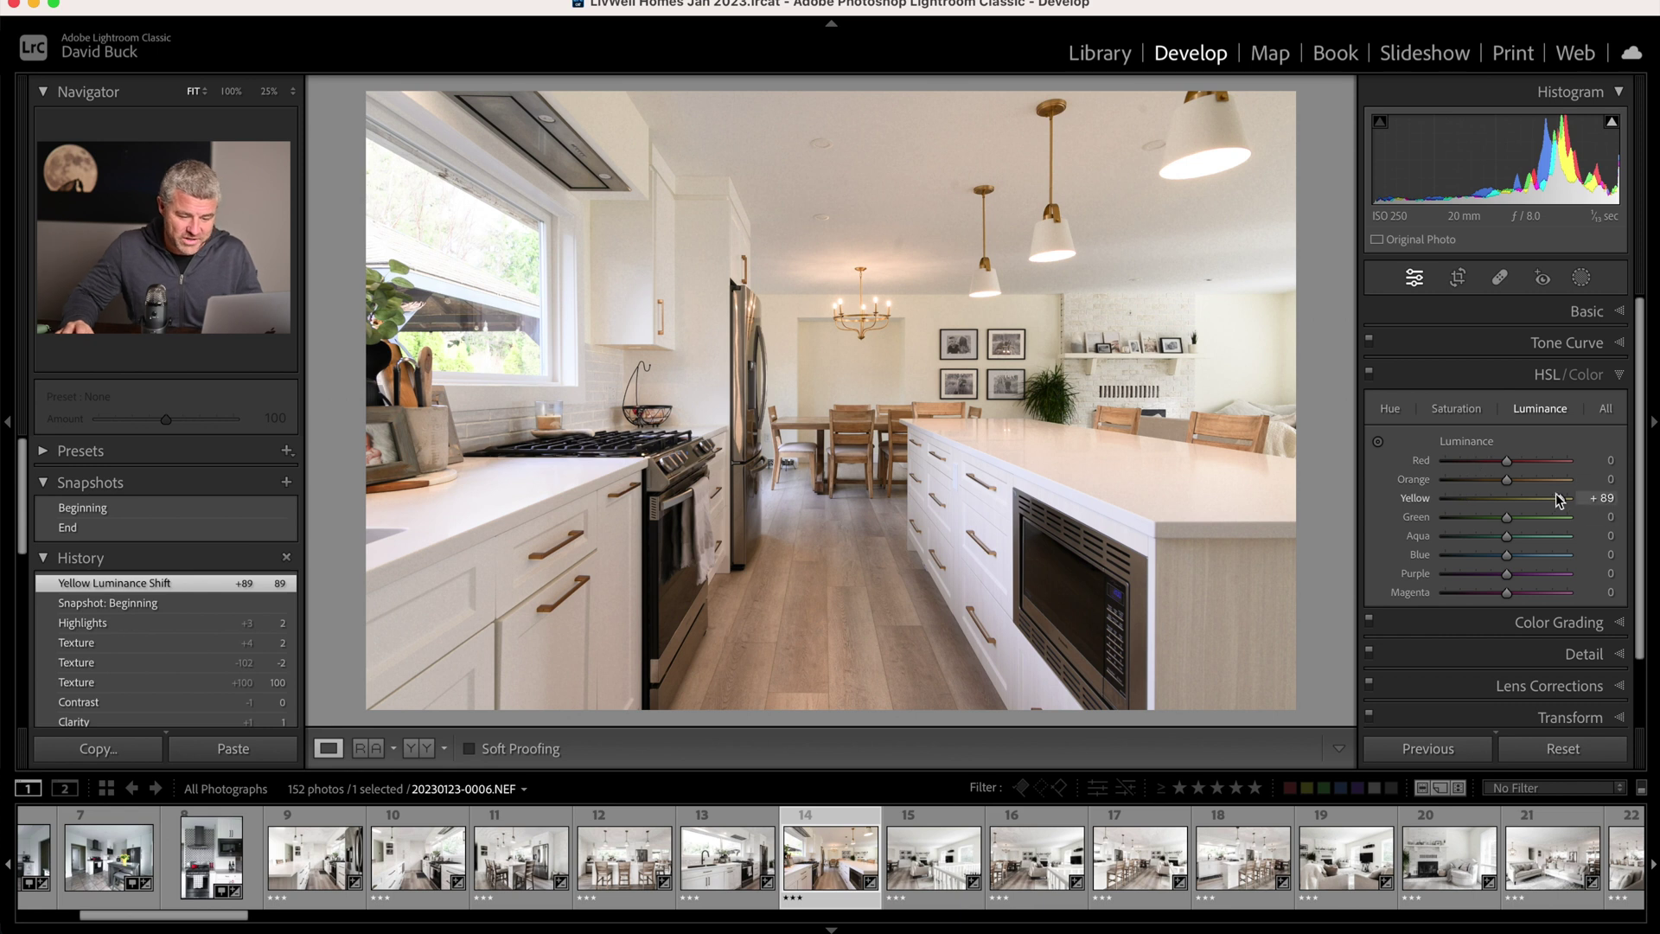
pyautogui.moveTo(1455, 499); pyautogui.dragTo(1570, 493)
# Push green, aqua, blue, purple and magenta luminance to about +100, then undo those experiments.
pyautogui.click(1569, 517)
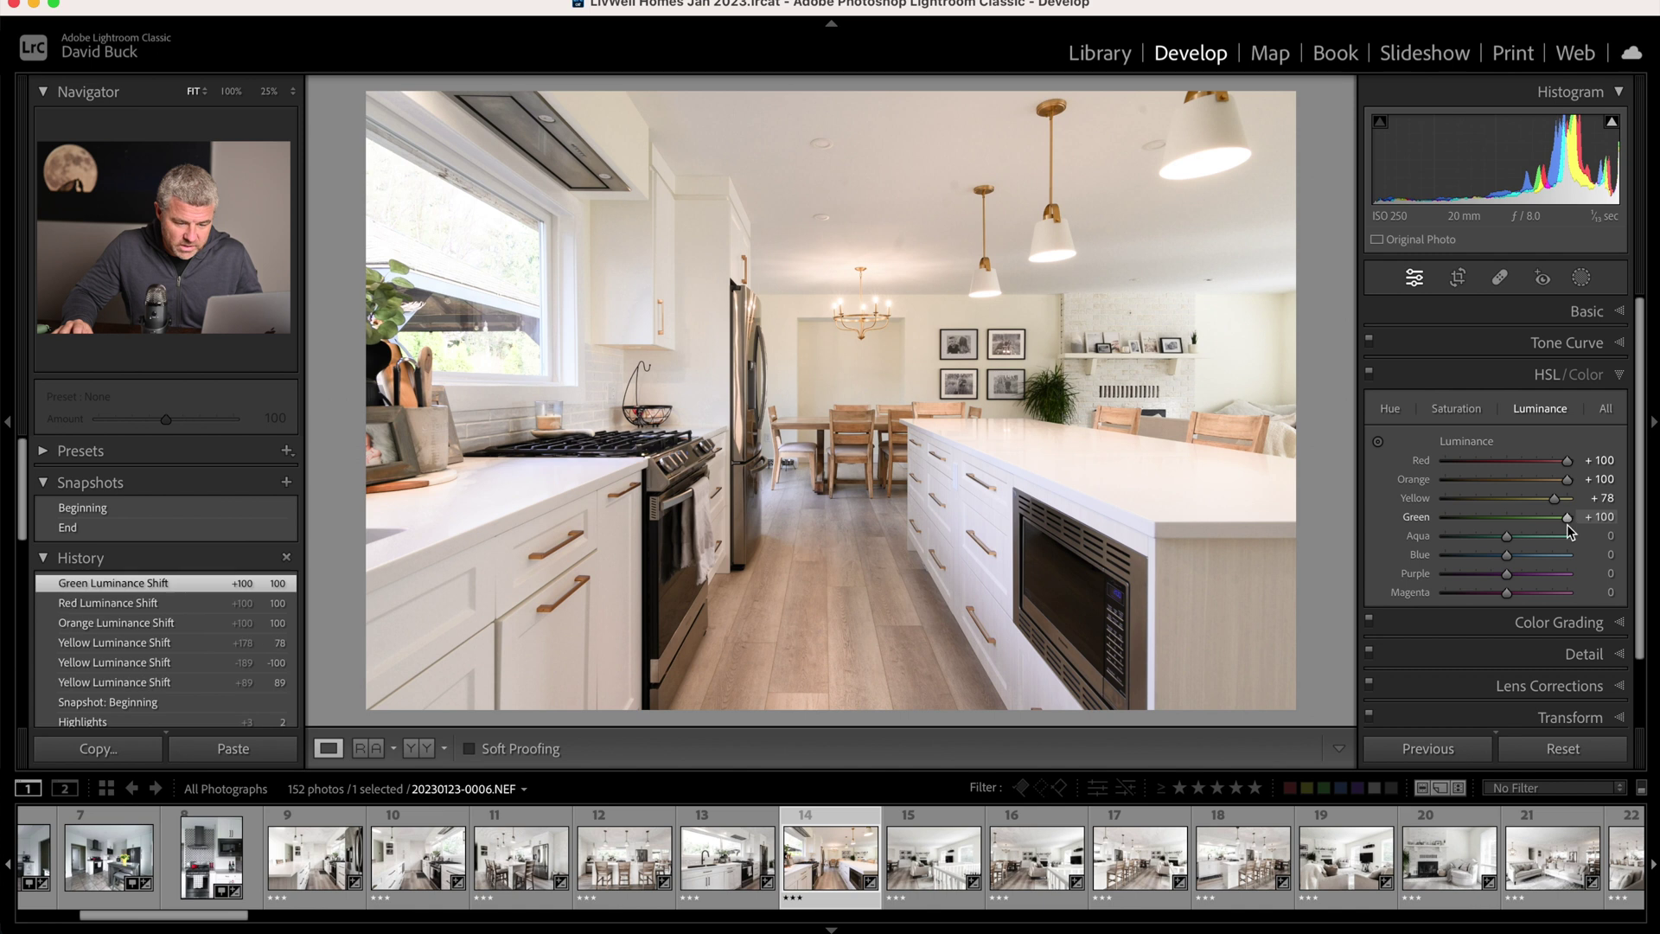
pyautogui.click(1568, 536)
pyautogui.click(1569, 554)
pyautogui.click(1568, 574)
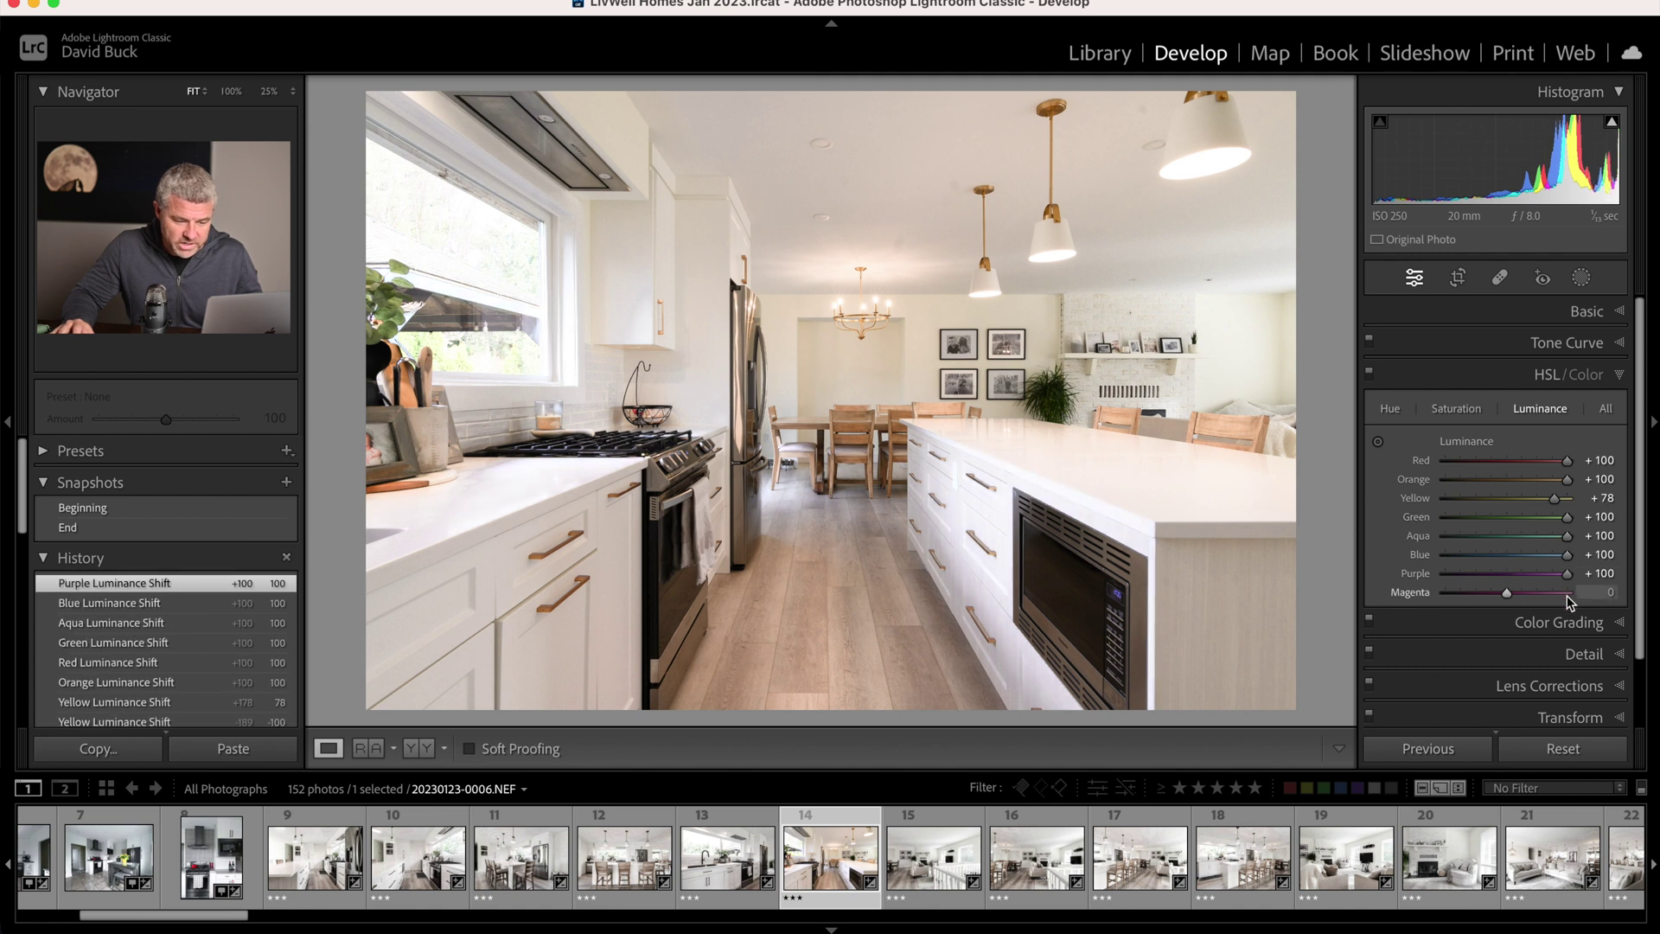
pyautogui.click(1567, 593)
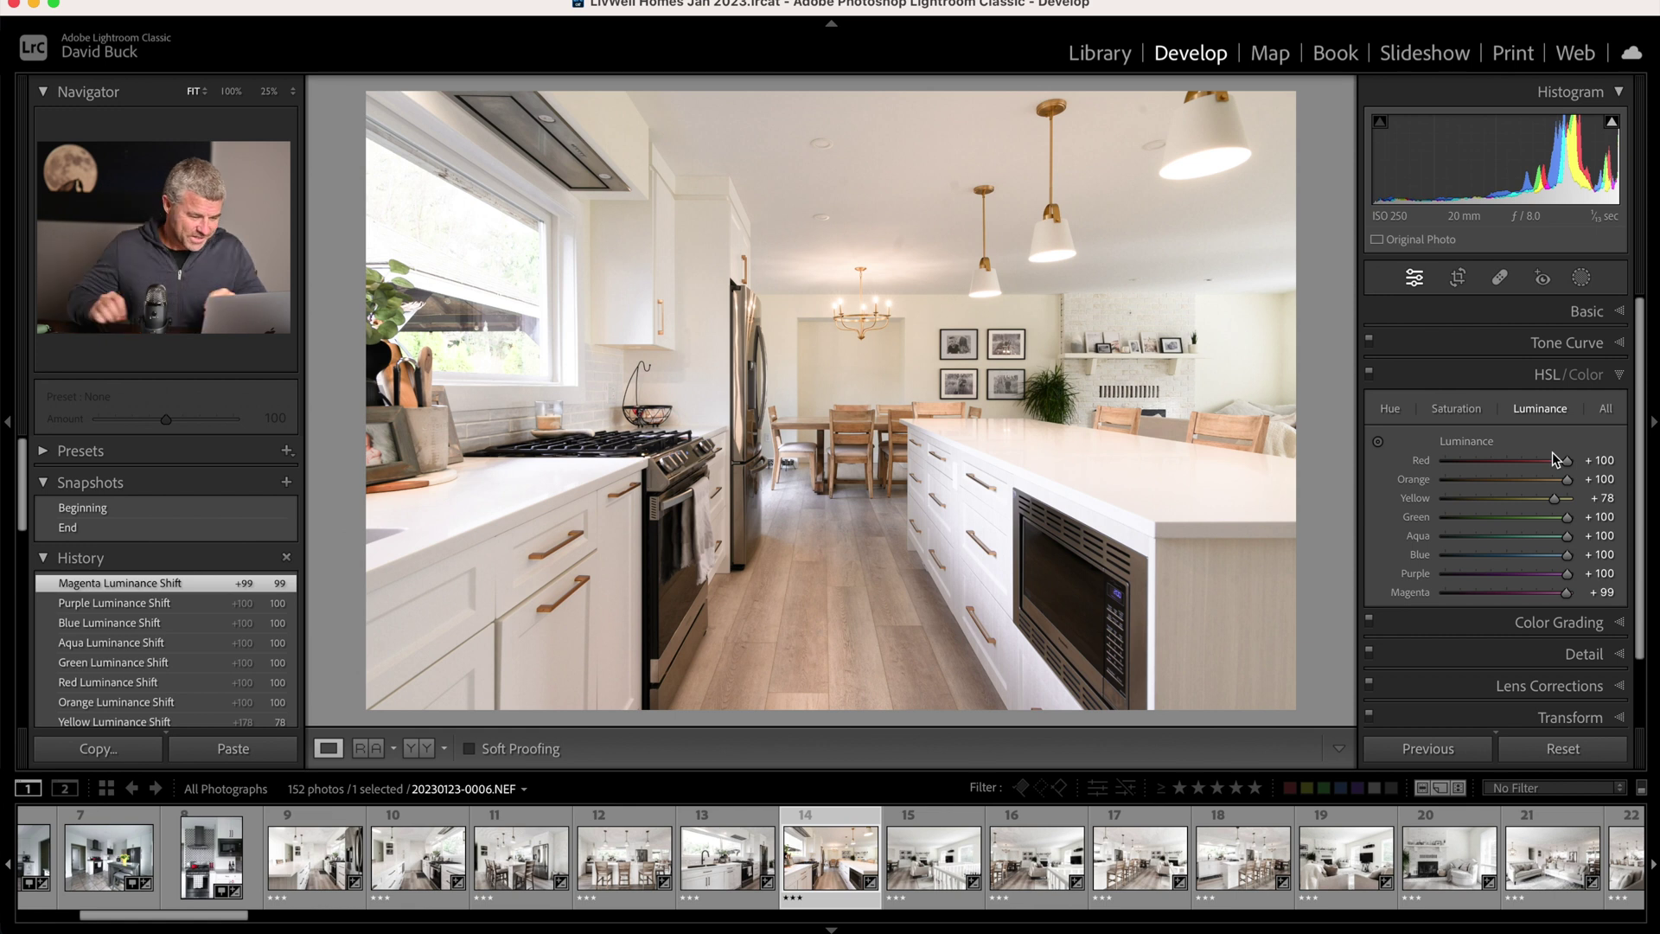
pyautogui.press('super+z')
pyautogui.press('super+z')
pyautogui.press('super+z')
pyautogui.press('super+z')
pyautogui.press('super+z')
pyautogui.press('super+z')
pyautogui.press('super+z')
pyautogui.press('super+z')
pyautogui.press('super+z')
pyautogui.press('super+z')
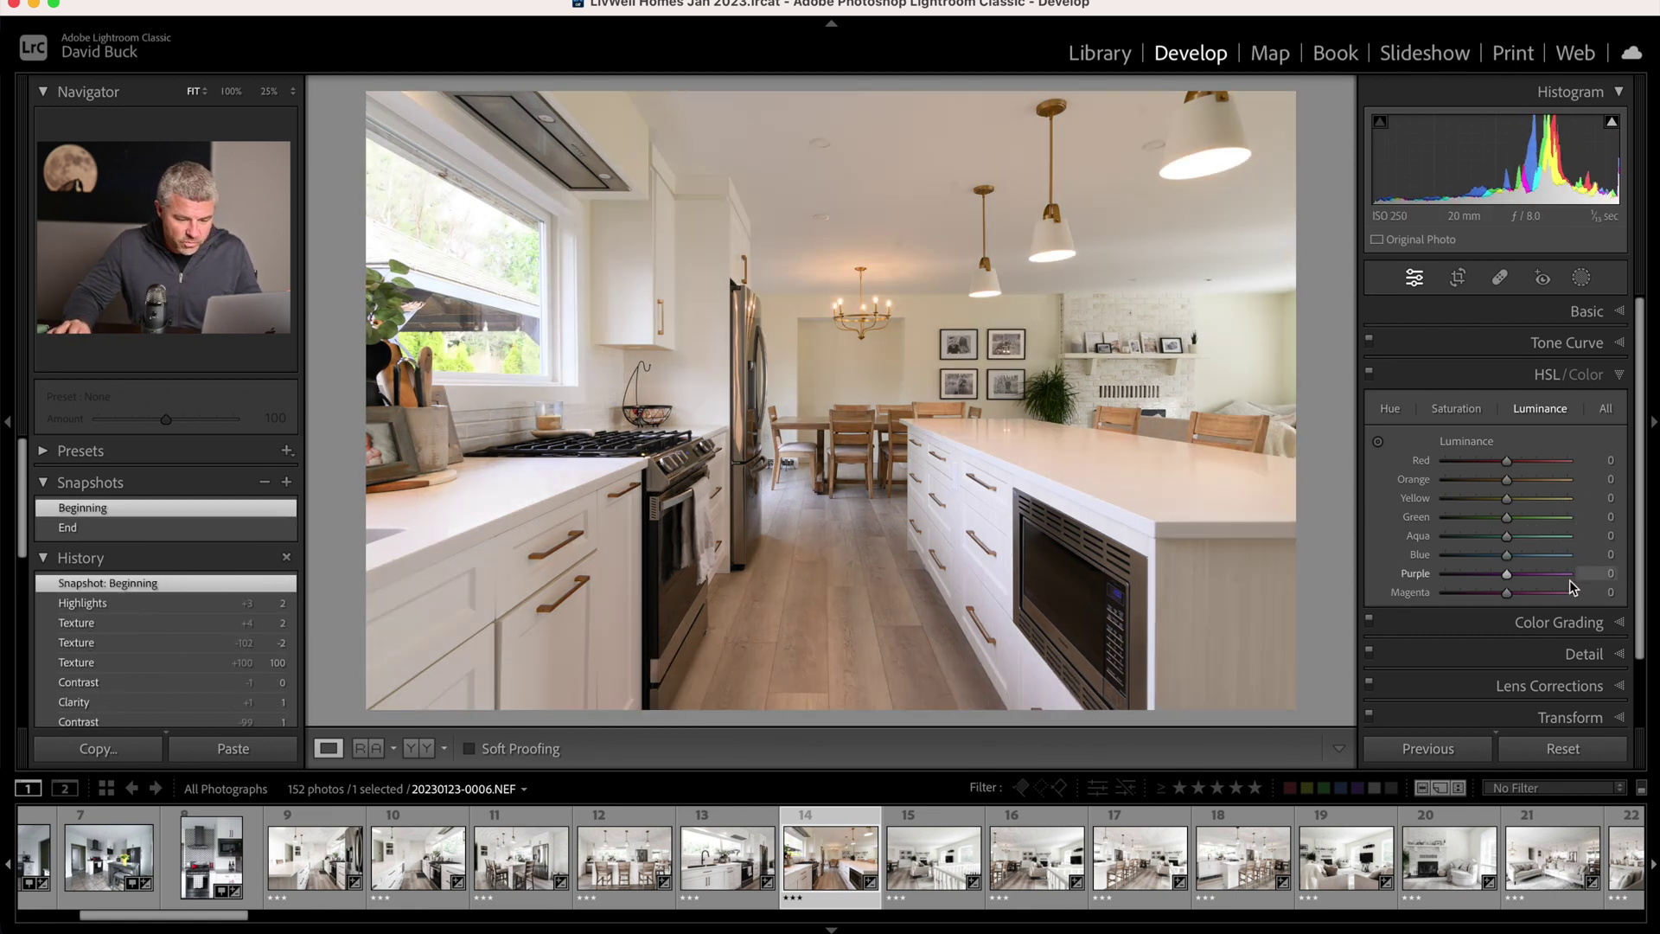
# Set blue luminance to +4, eyedrop the countertop as highlights colour (hue 227), then disable Color Grading.
pyautogui.click(1508, 555)
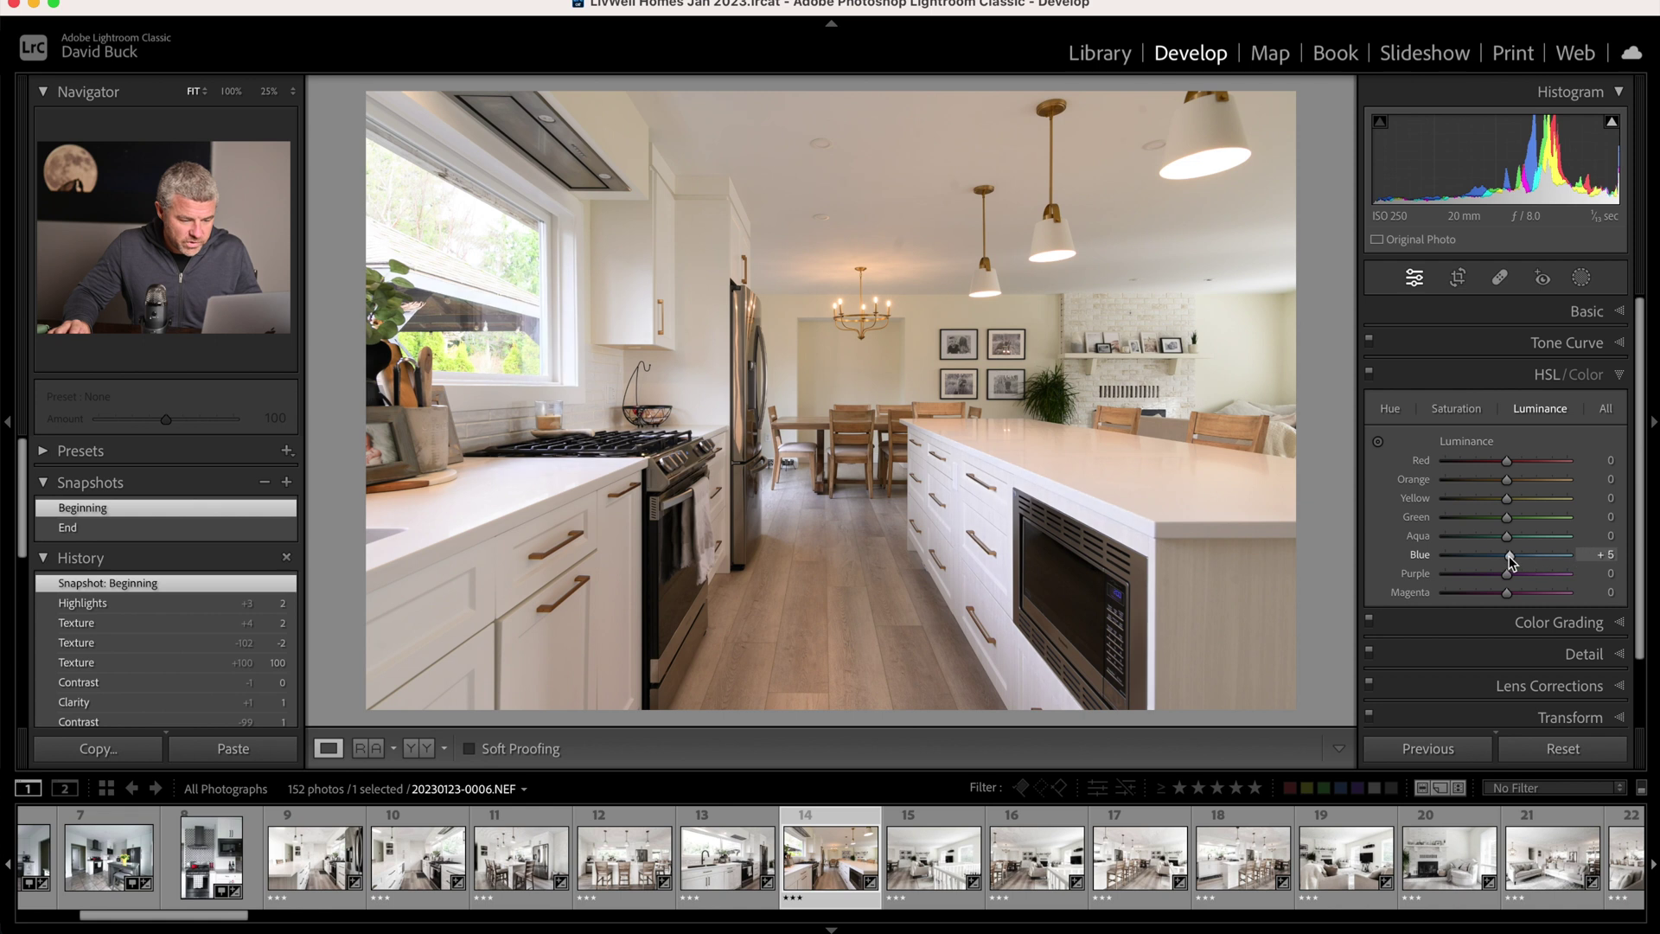
pyautogui.click(1047, 490)
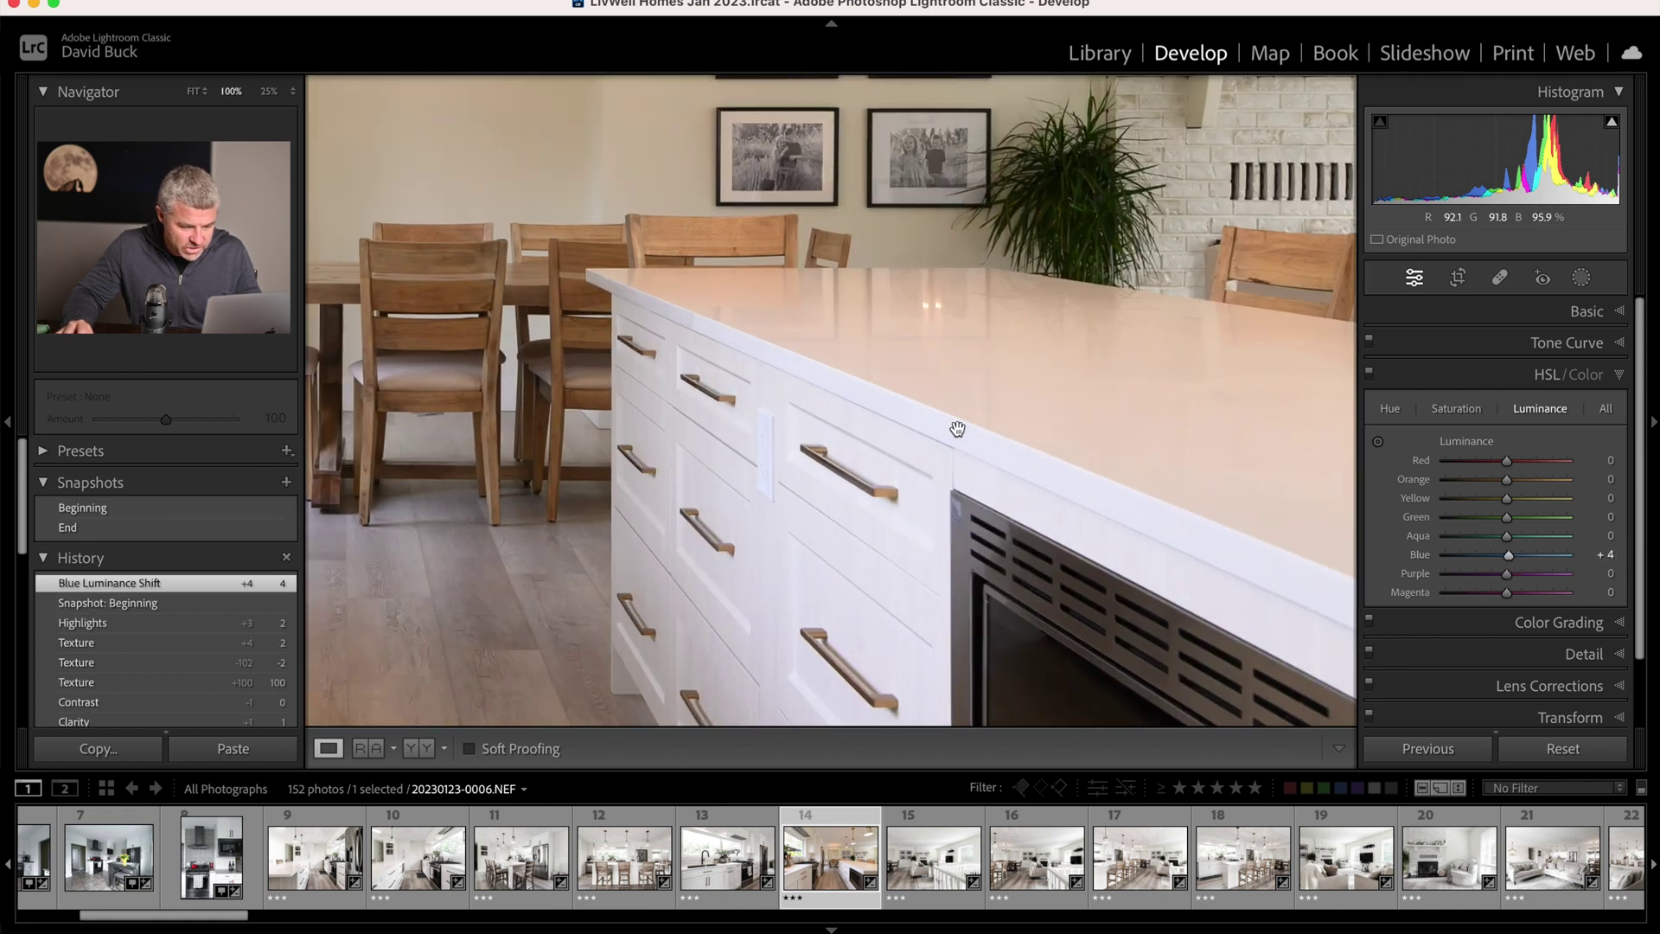
pyautogui.click(1465, 623)
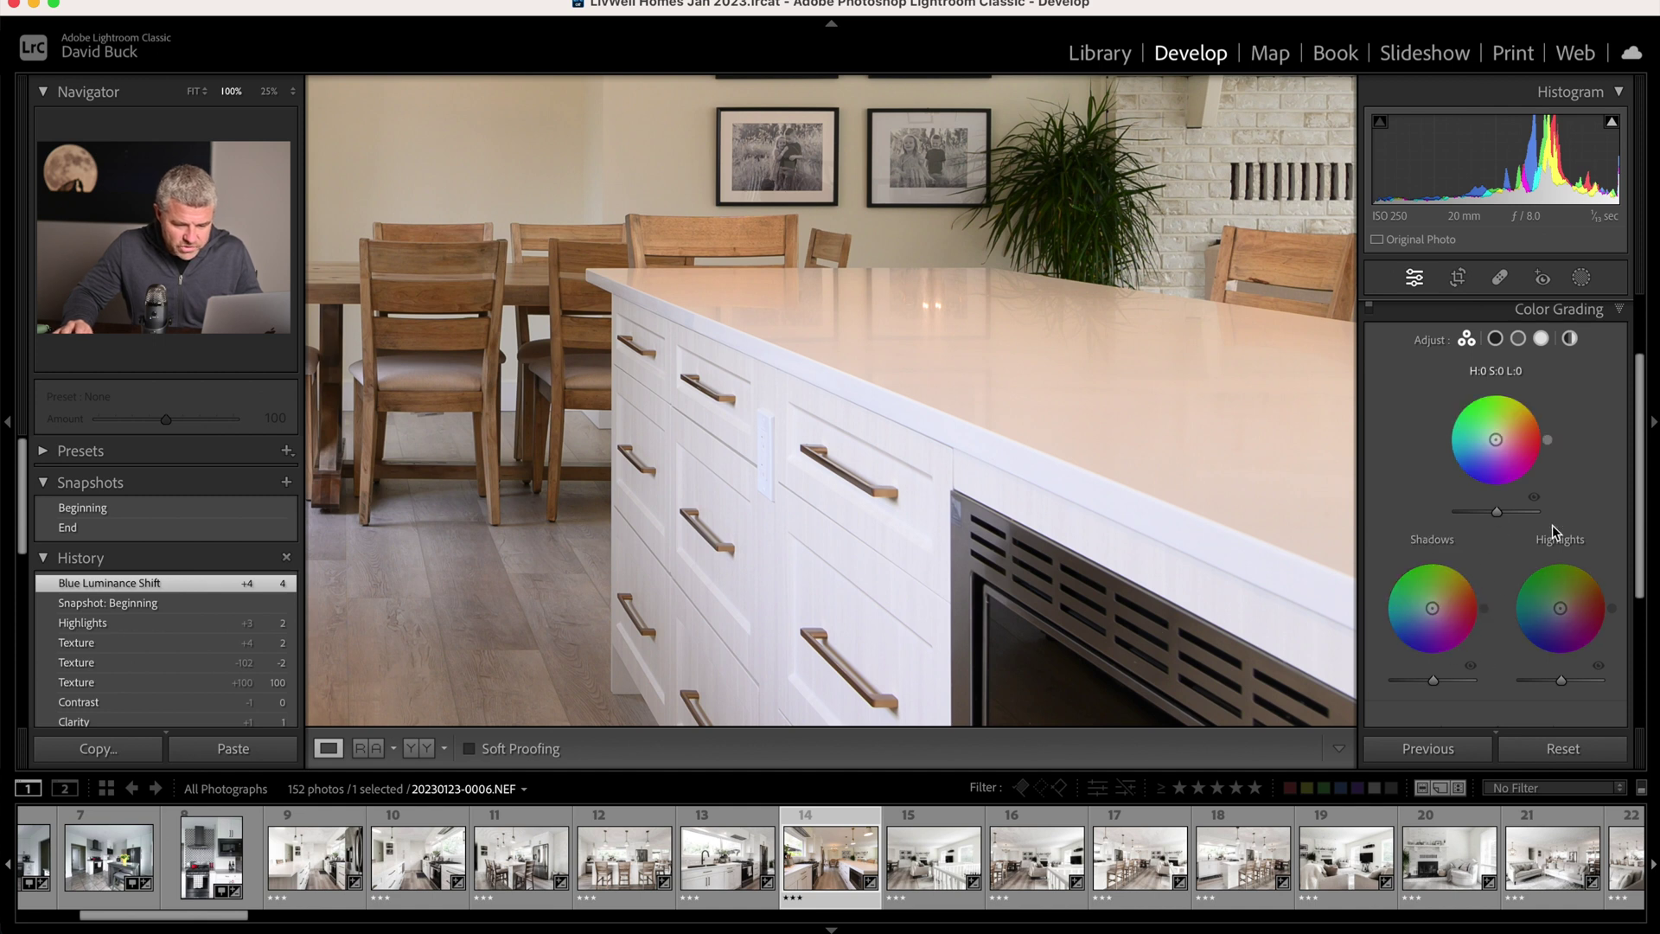
pyautogui.click(1541, 338)
pyautogui.click(1382, 659)
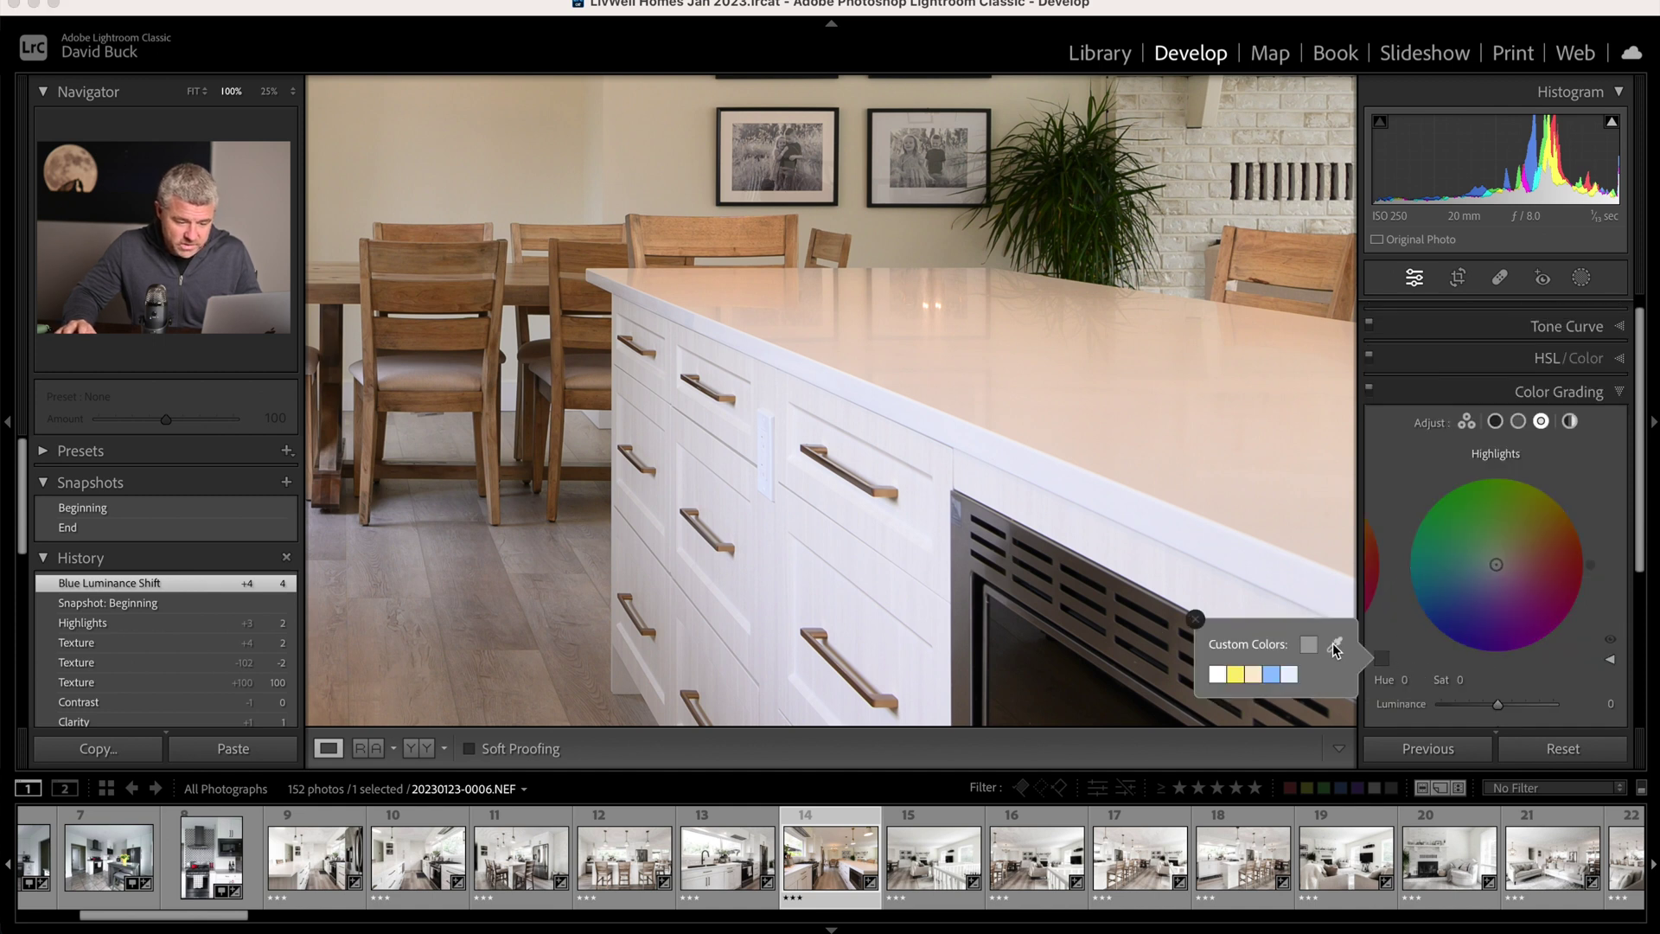
pyautogui.moveTo(1334, 644); pyautogui.dragTo(978, 453)
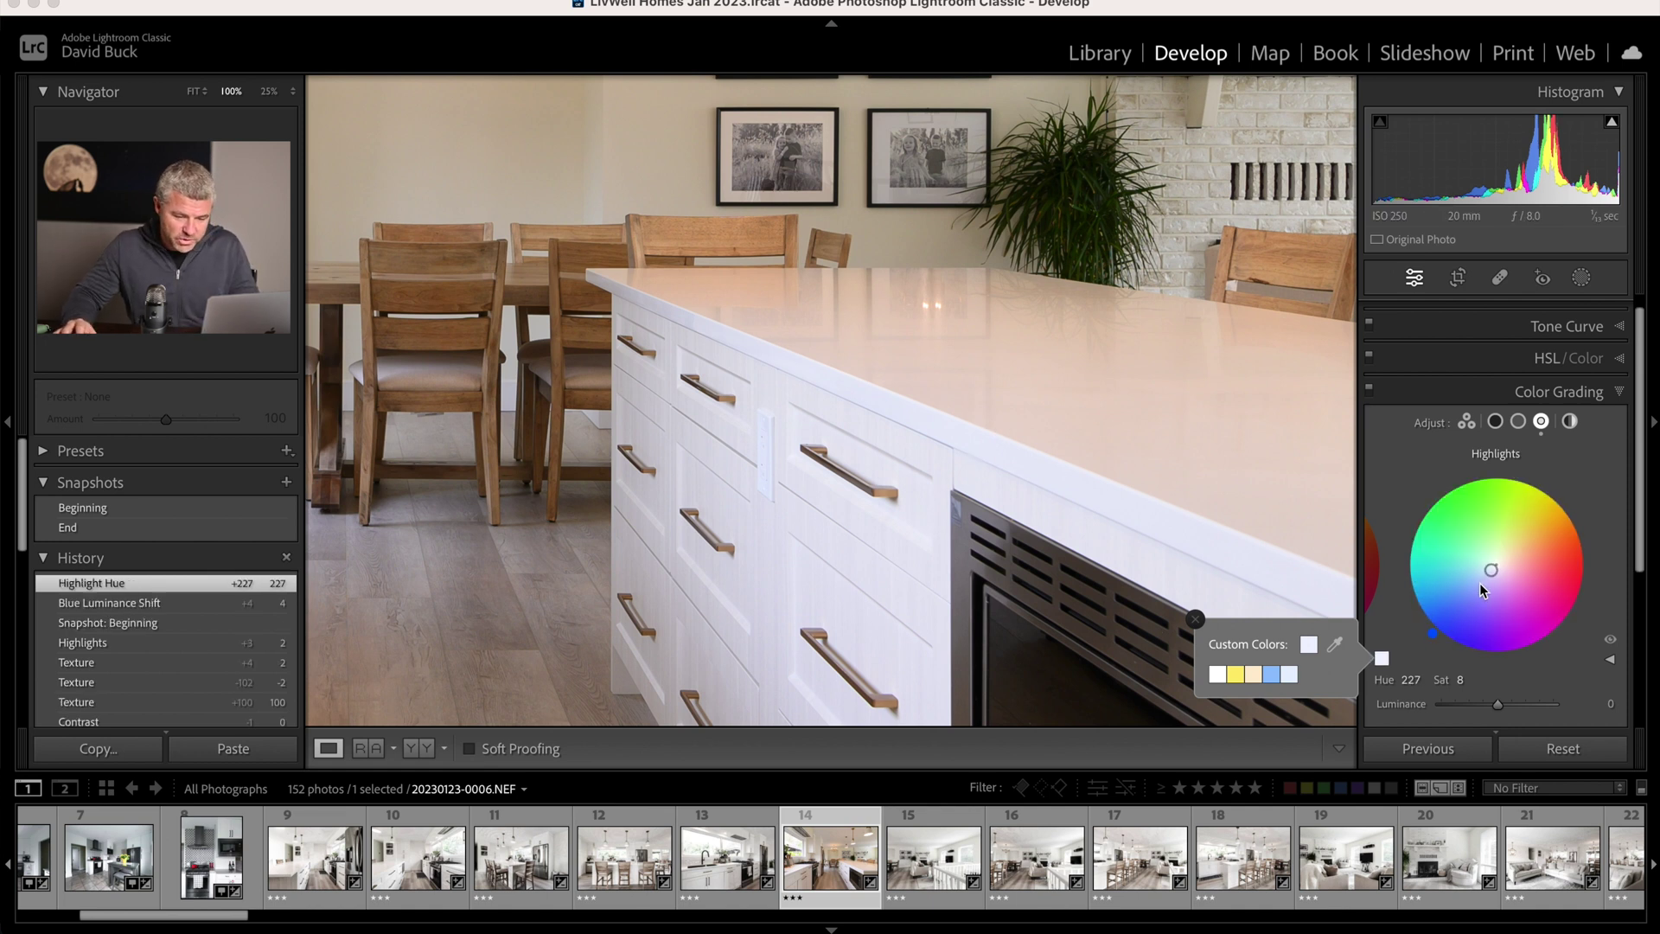
pyautogui.click(1375, 393)
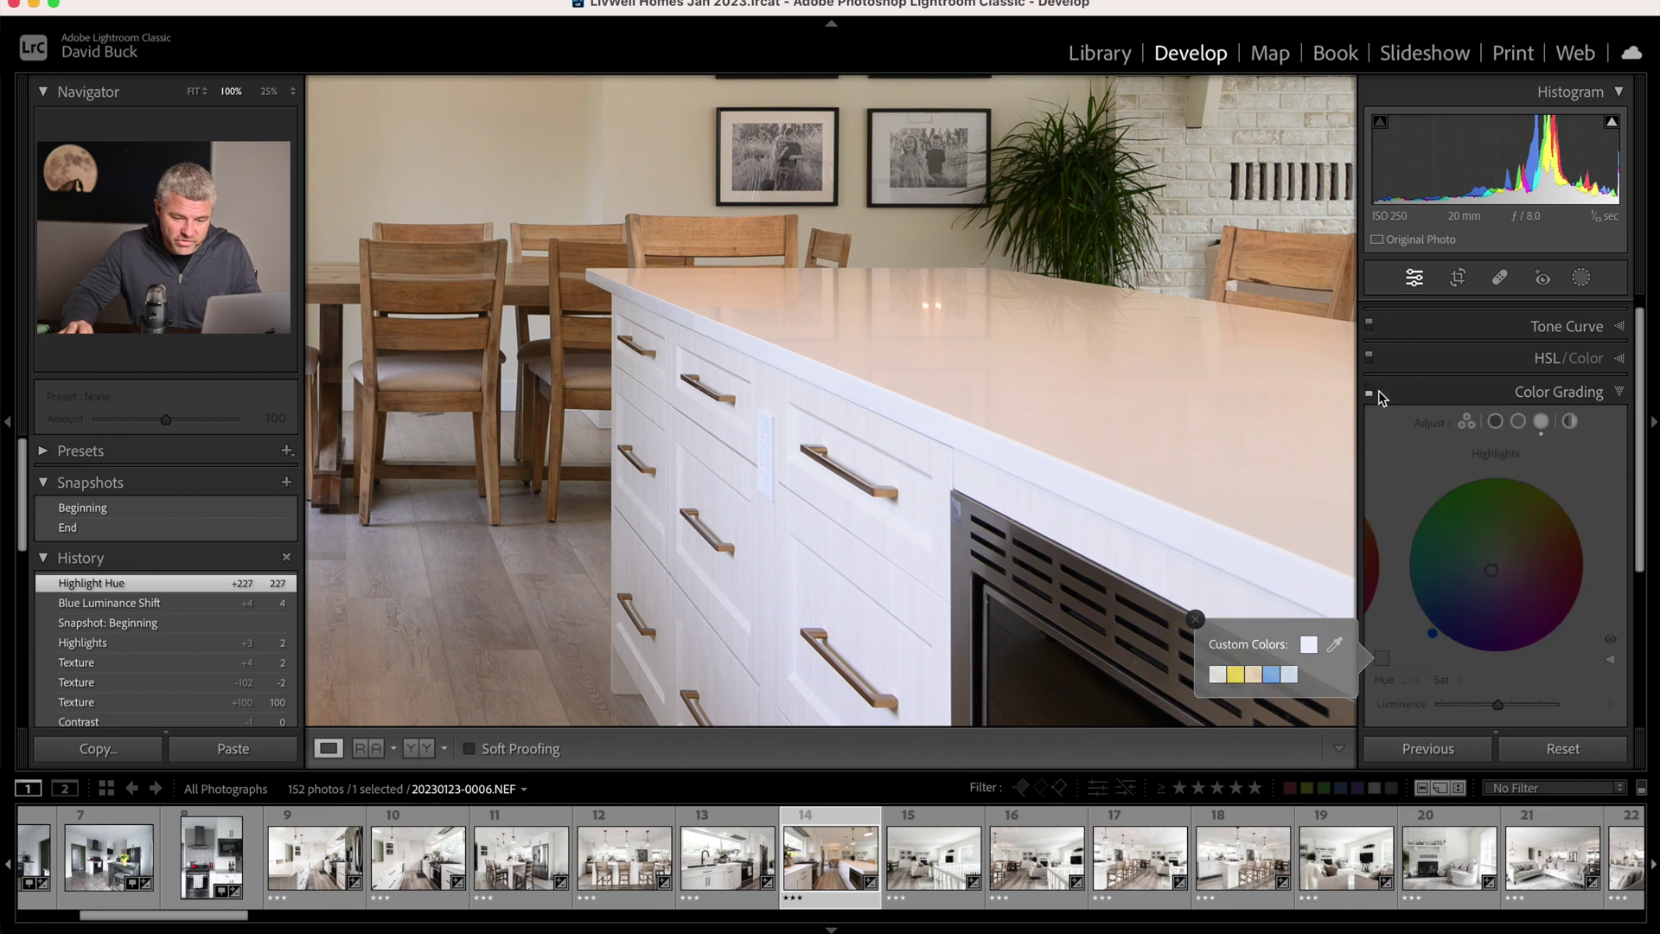
pyautogui.click(1626, 362)
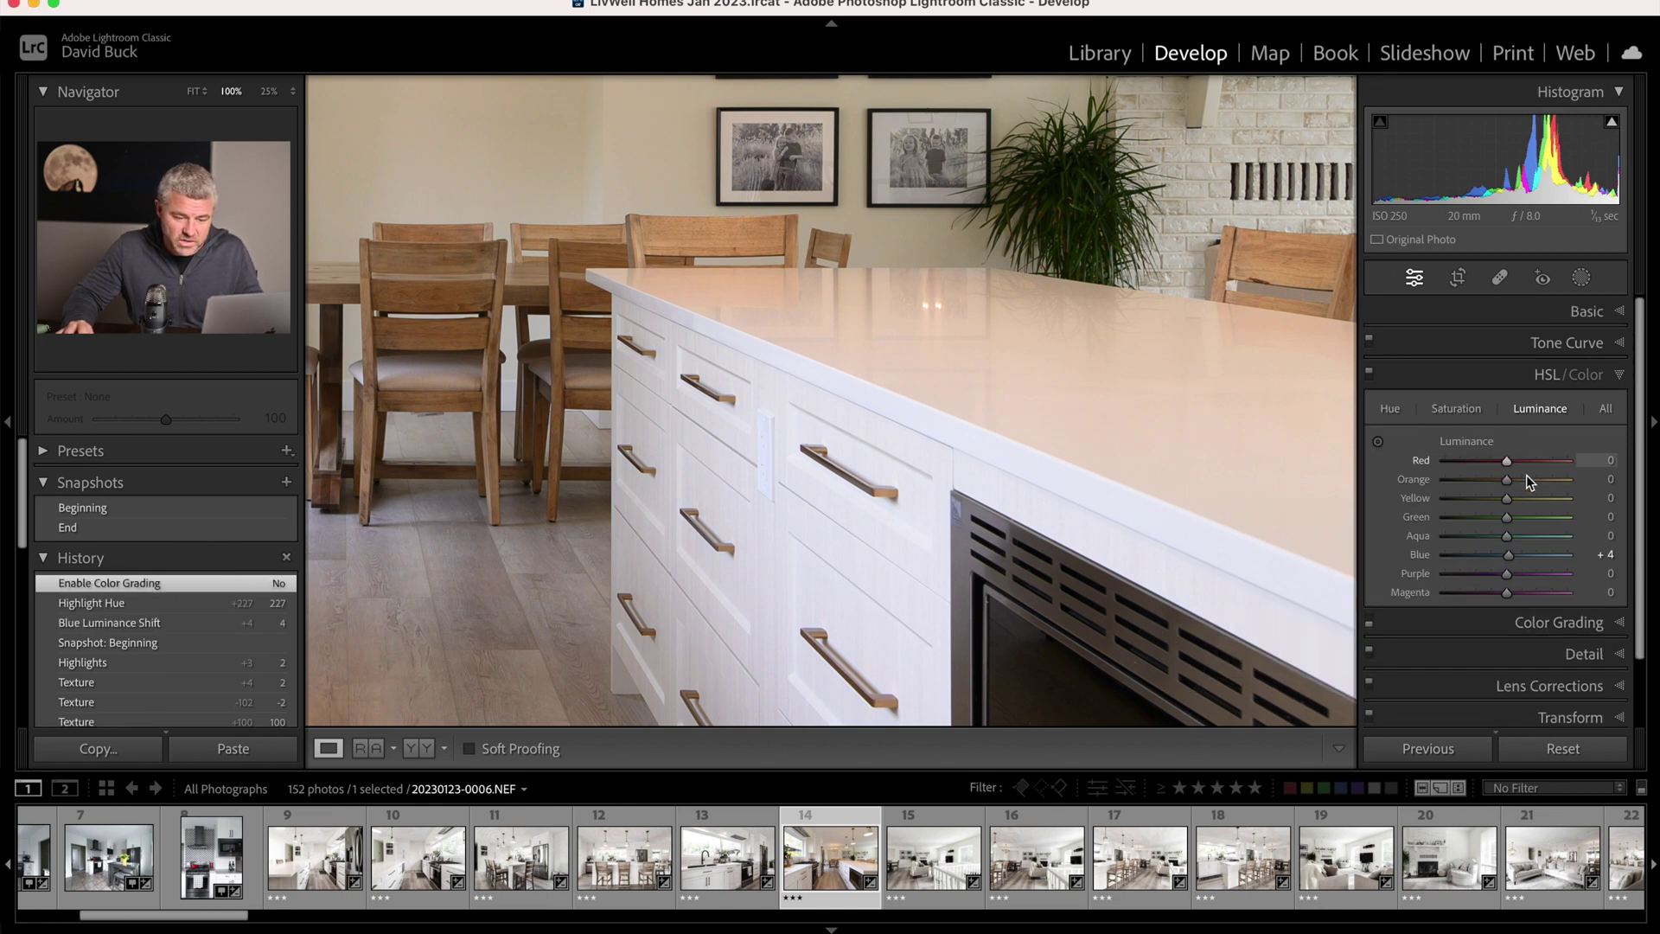
# Push Blue luminance to +100 and zoom out to view the whole kitchen.
pyautogui.moveTo(1507, 558); pyautogui.dragTo(1611, 560)
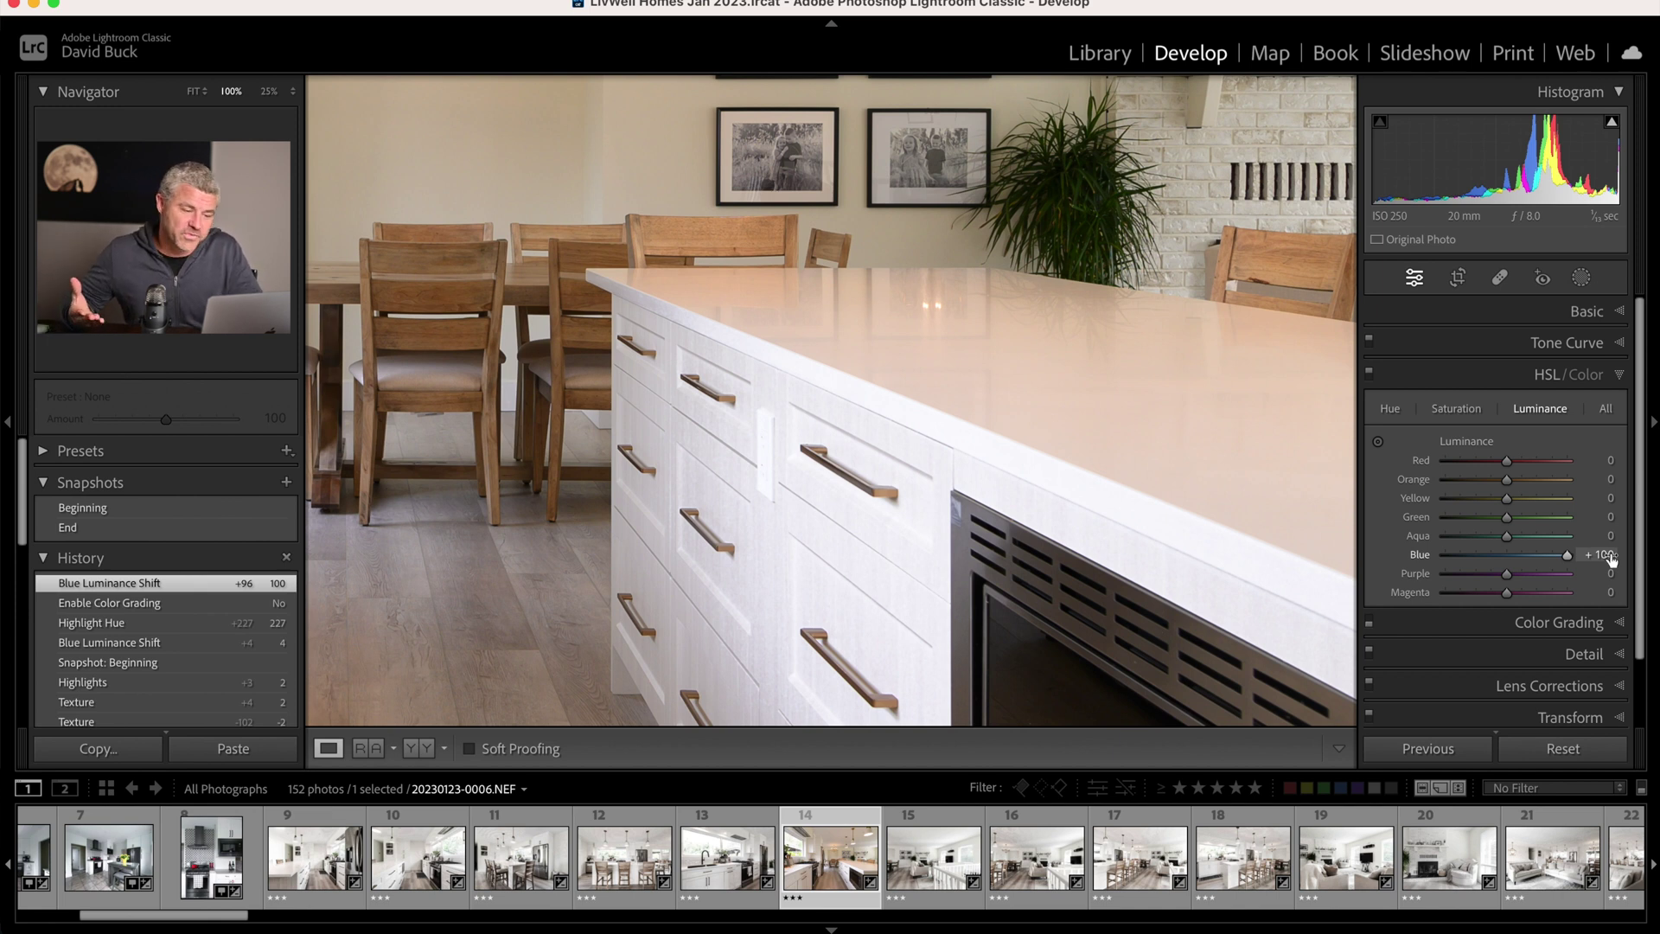
pyautogui.press('super+minus')
pyautogui.press('super+minus')
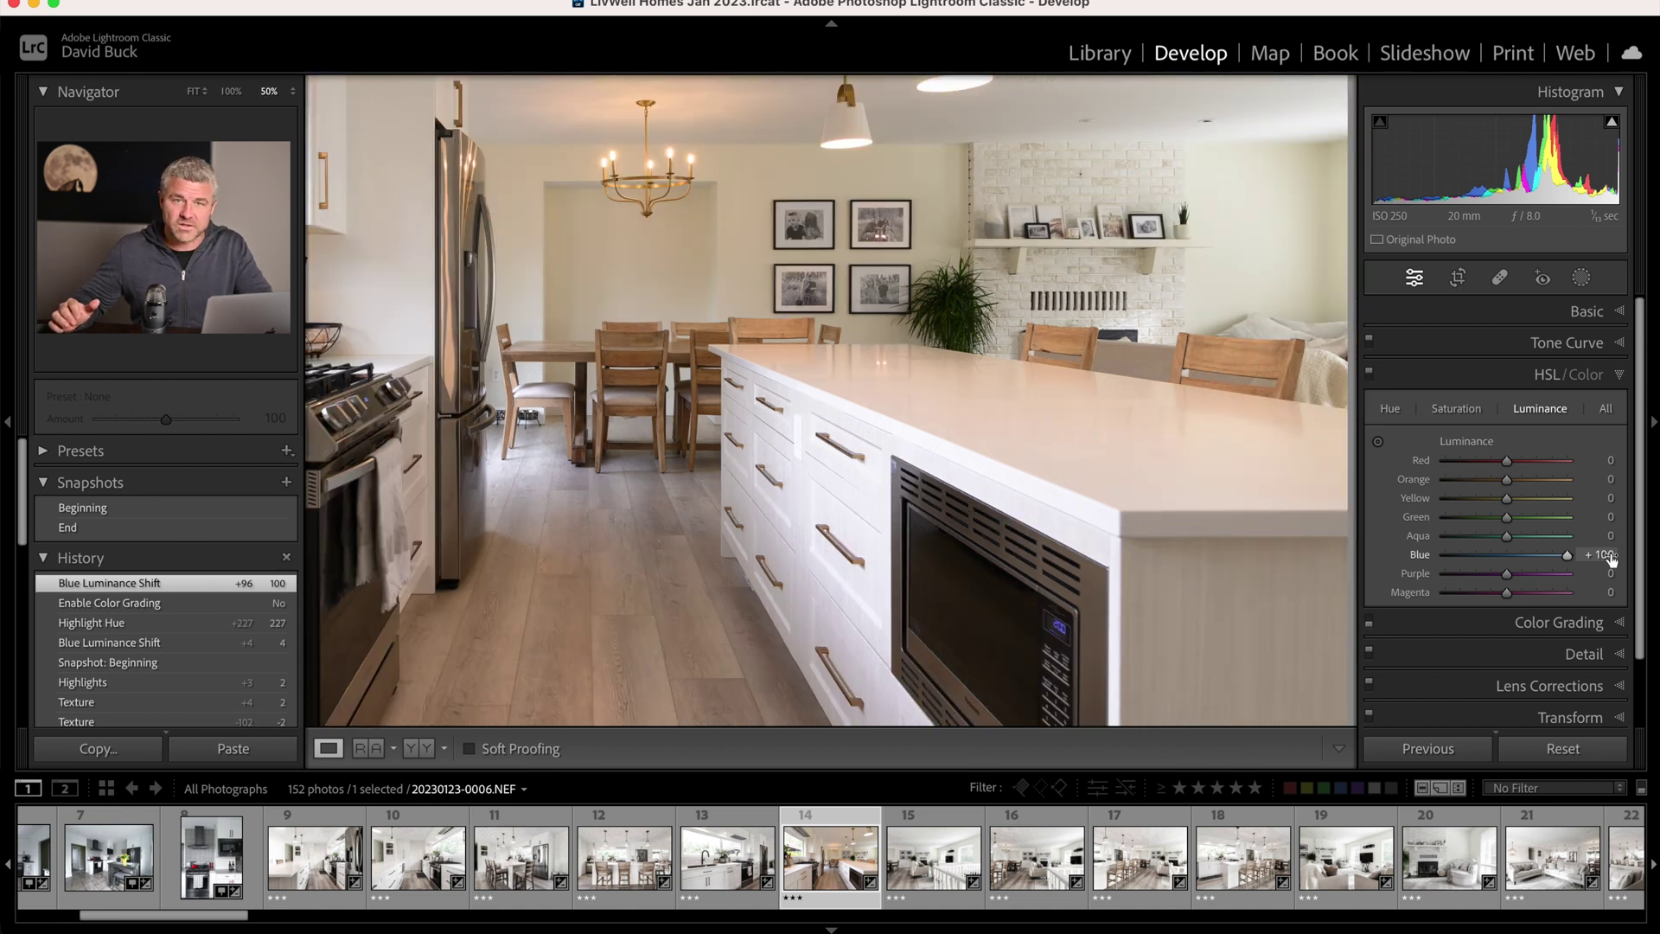
pyautogui.press('super+minus')
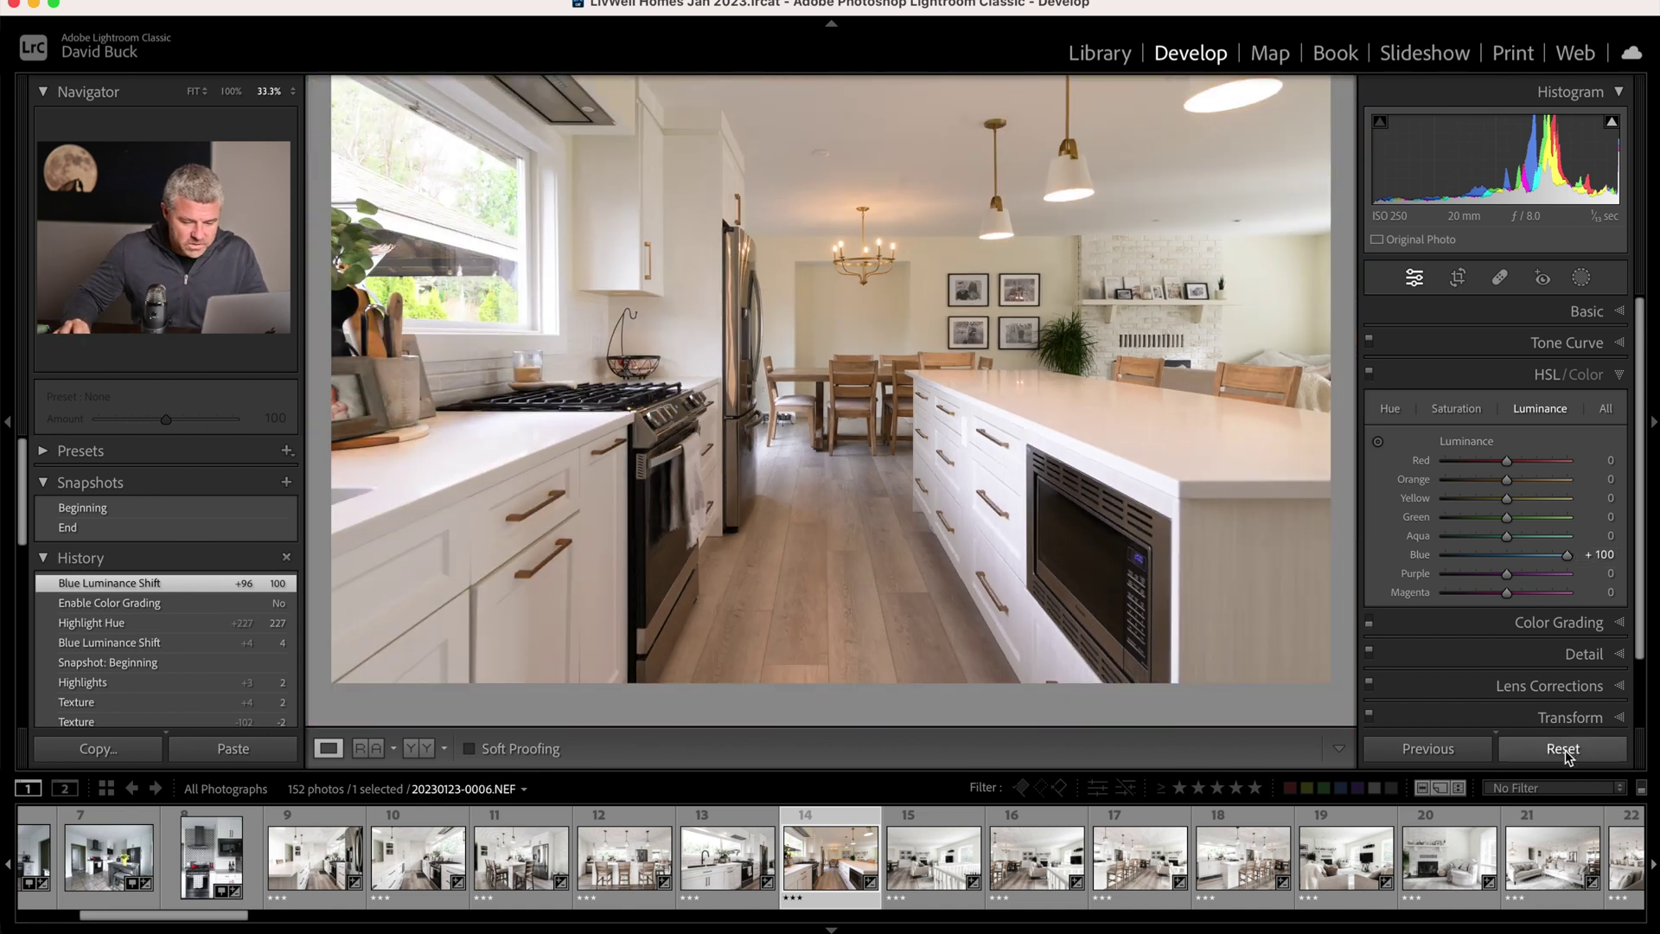
# Reset all edits and undo it, then flip between Beginning and End snapshots, ending on Beginning.
pyautogui.click(1503, 749)
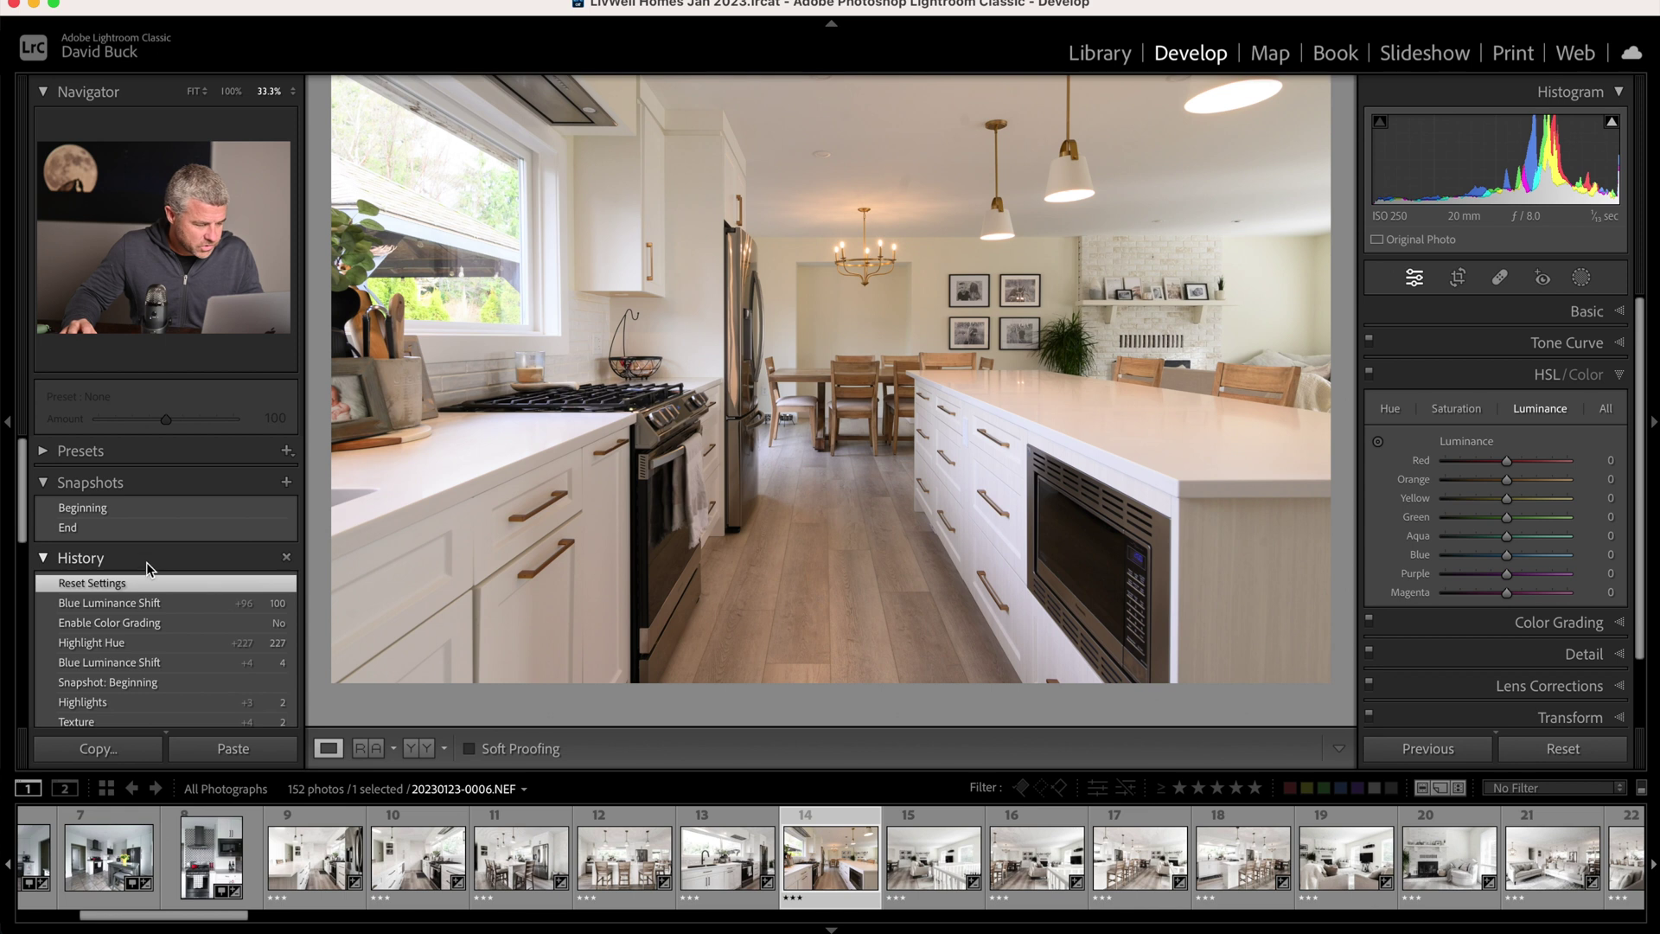
pyautogui.press('super+z')
pyautogui.click(147, 509)
pyautogui.click(149, 530)
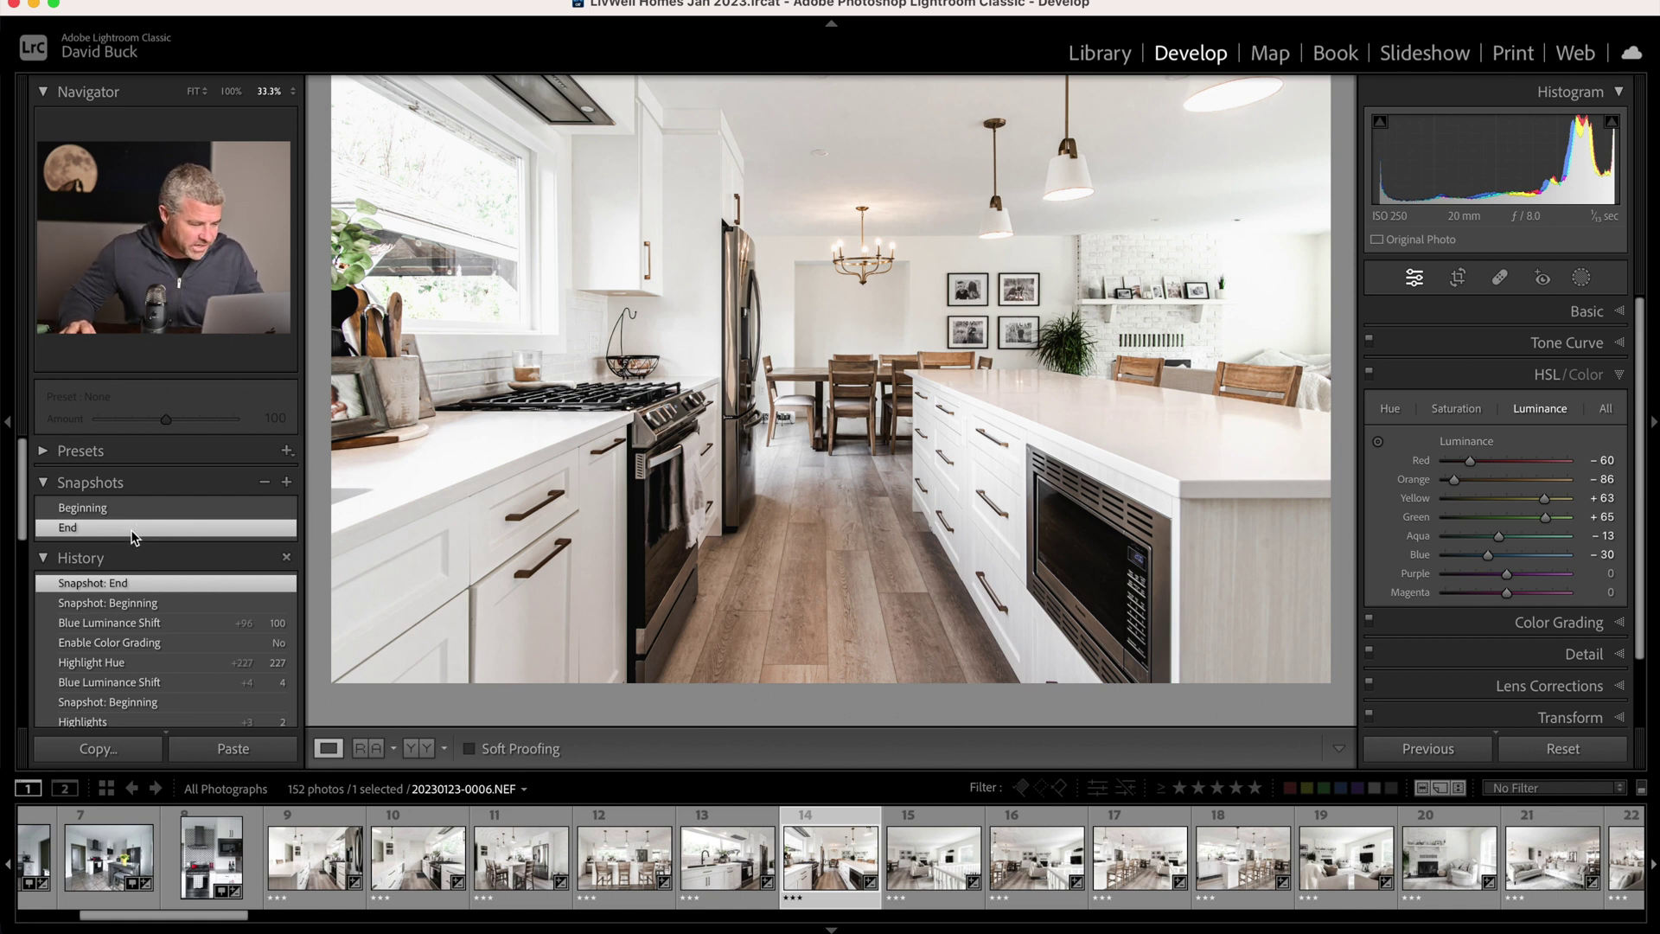
pyautogui.click(134, 508)
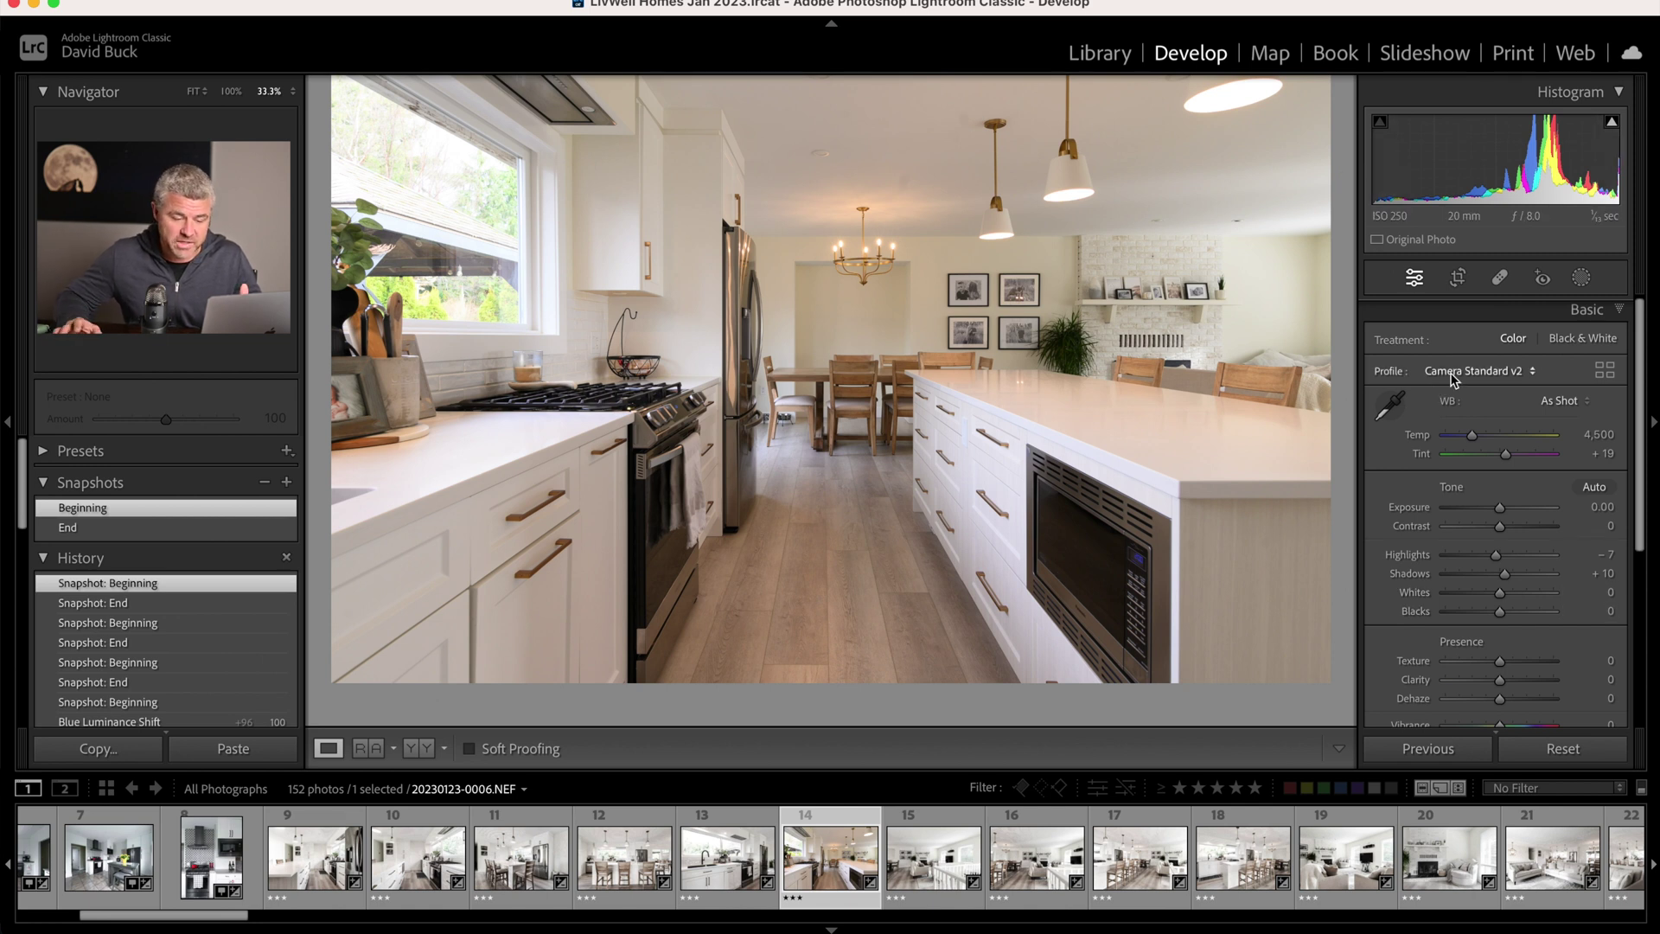
# Cool white balance to 4,216, pull Highlights to -100, lift Shadows to +57 and Whites to +65.
pyautogui.moveTo(1473, 434); pyautogui.dragTo(1469, 437)
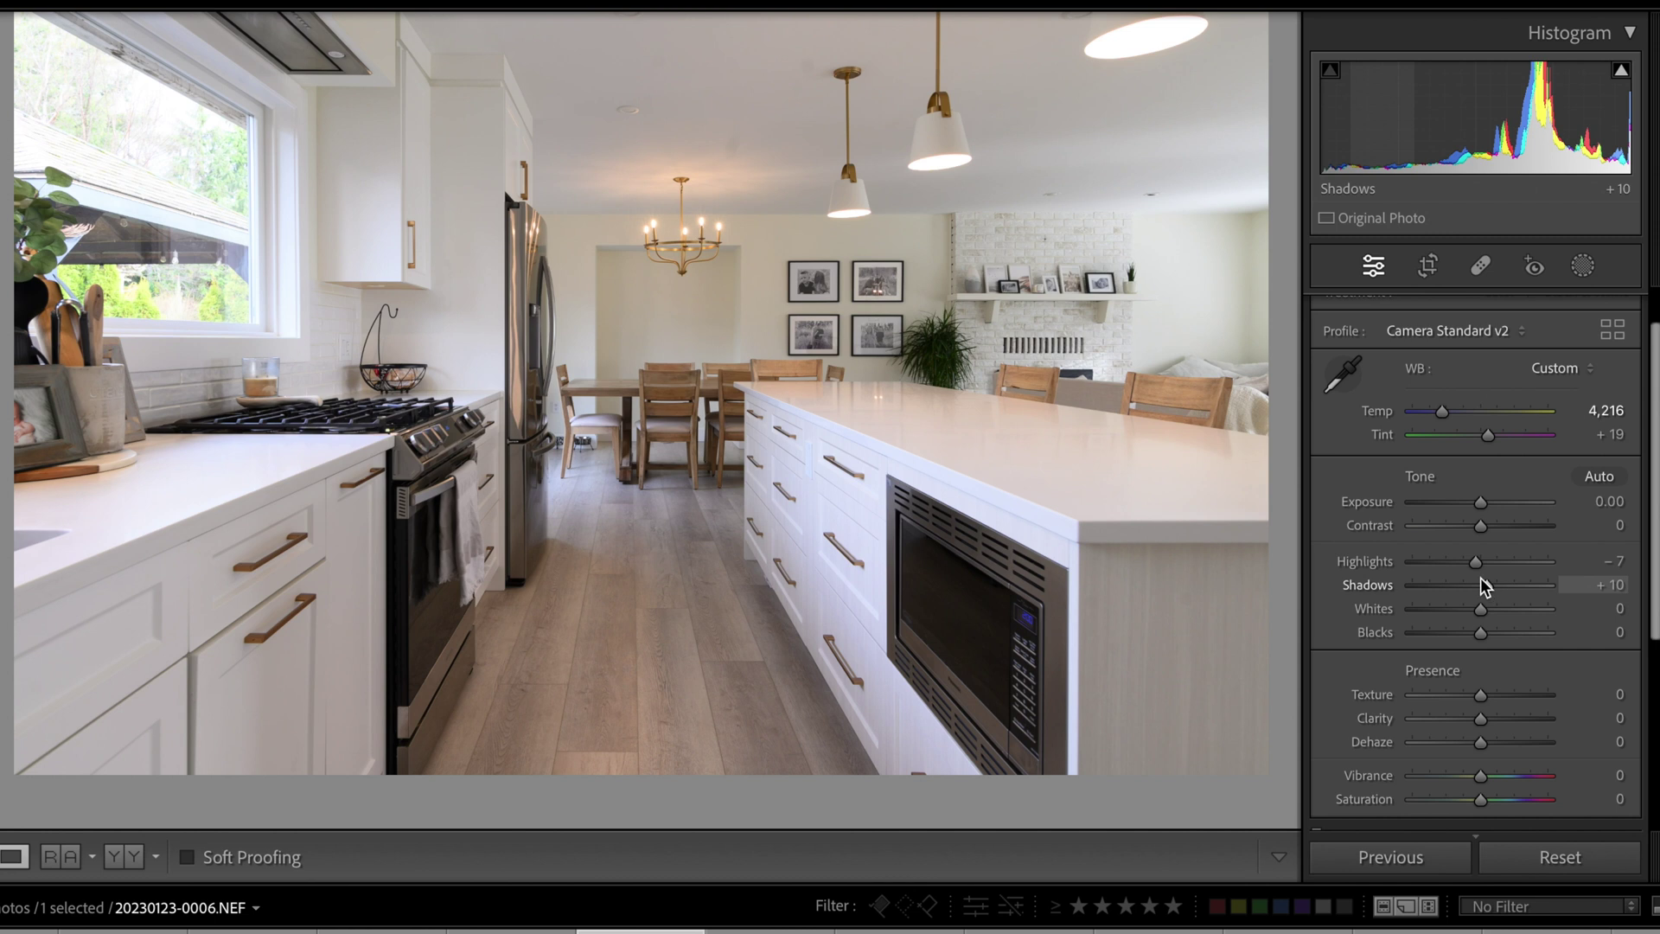
pyautogui.moveTo(1476, 562); pyautogui.dragTo(1408, 563)
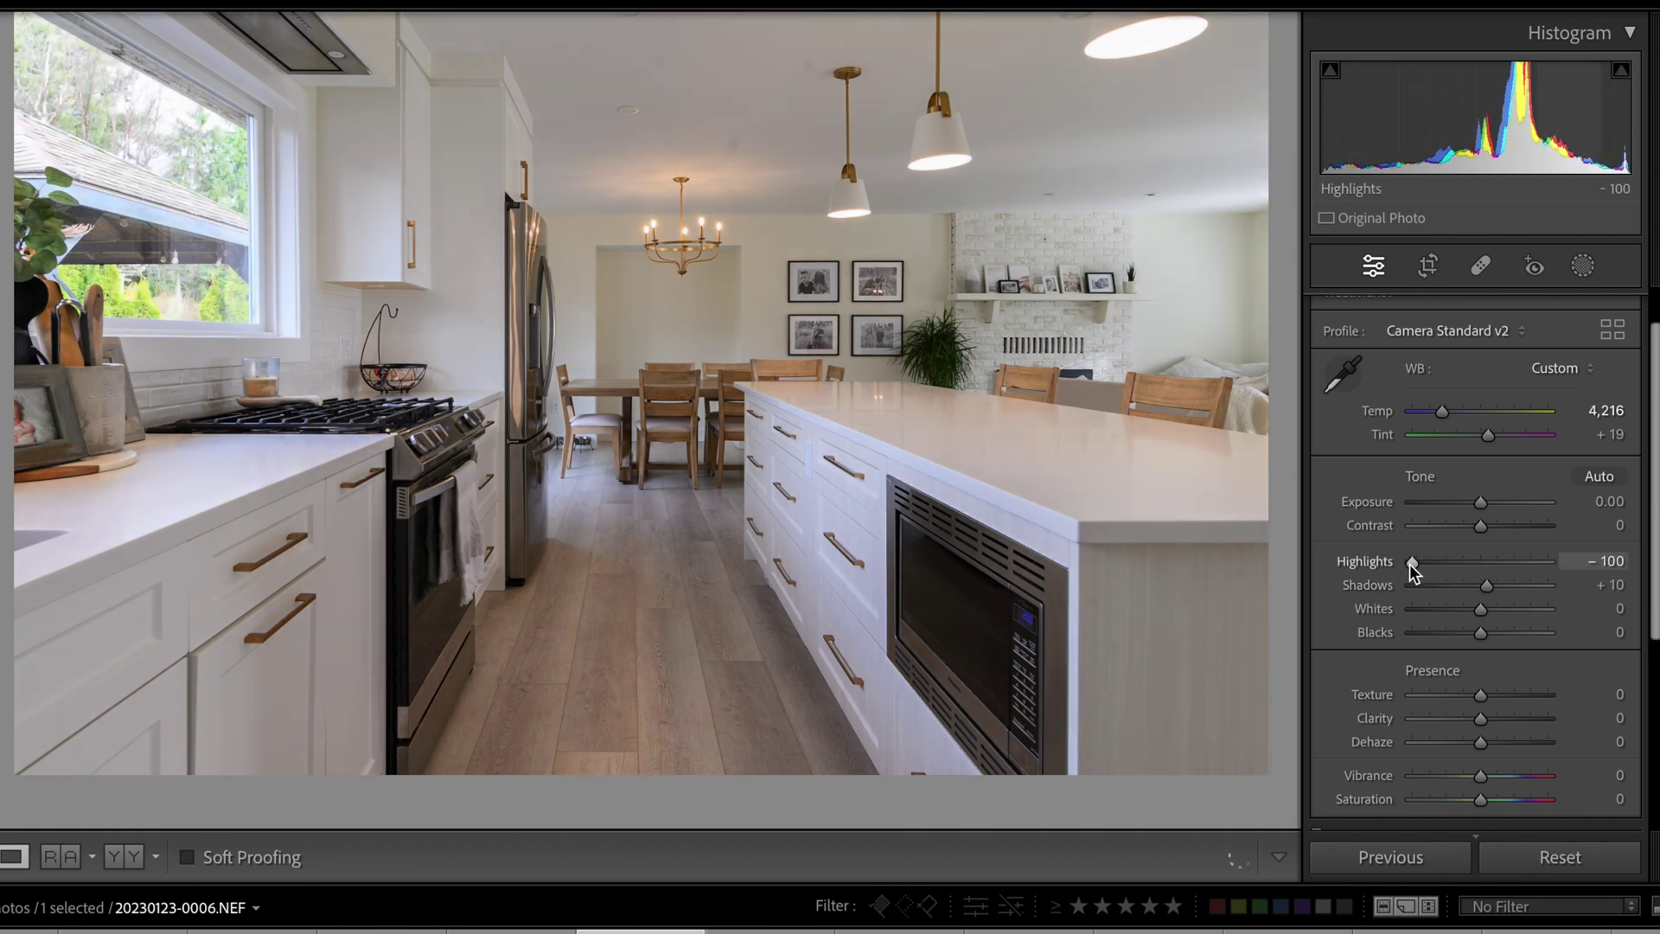
pyautogui.click(1522, 590)
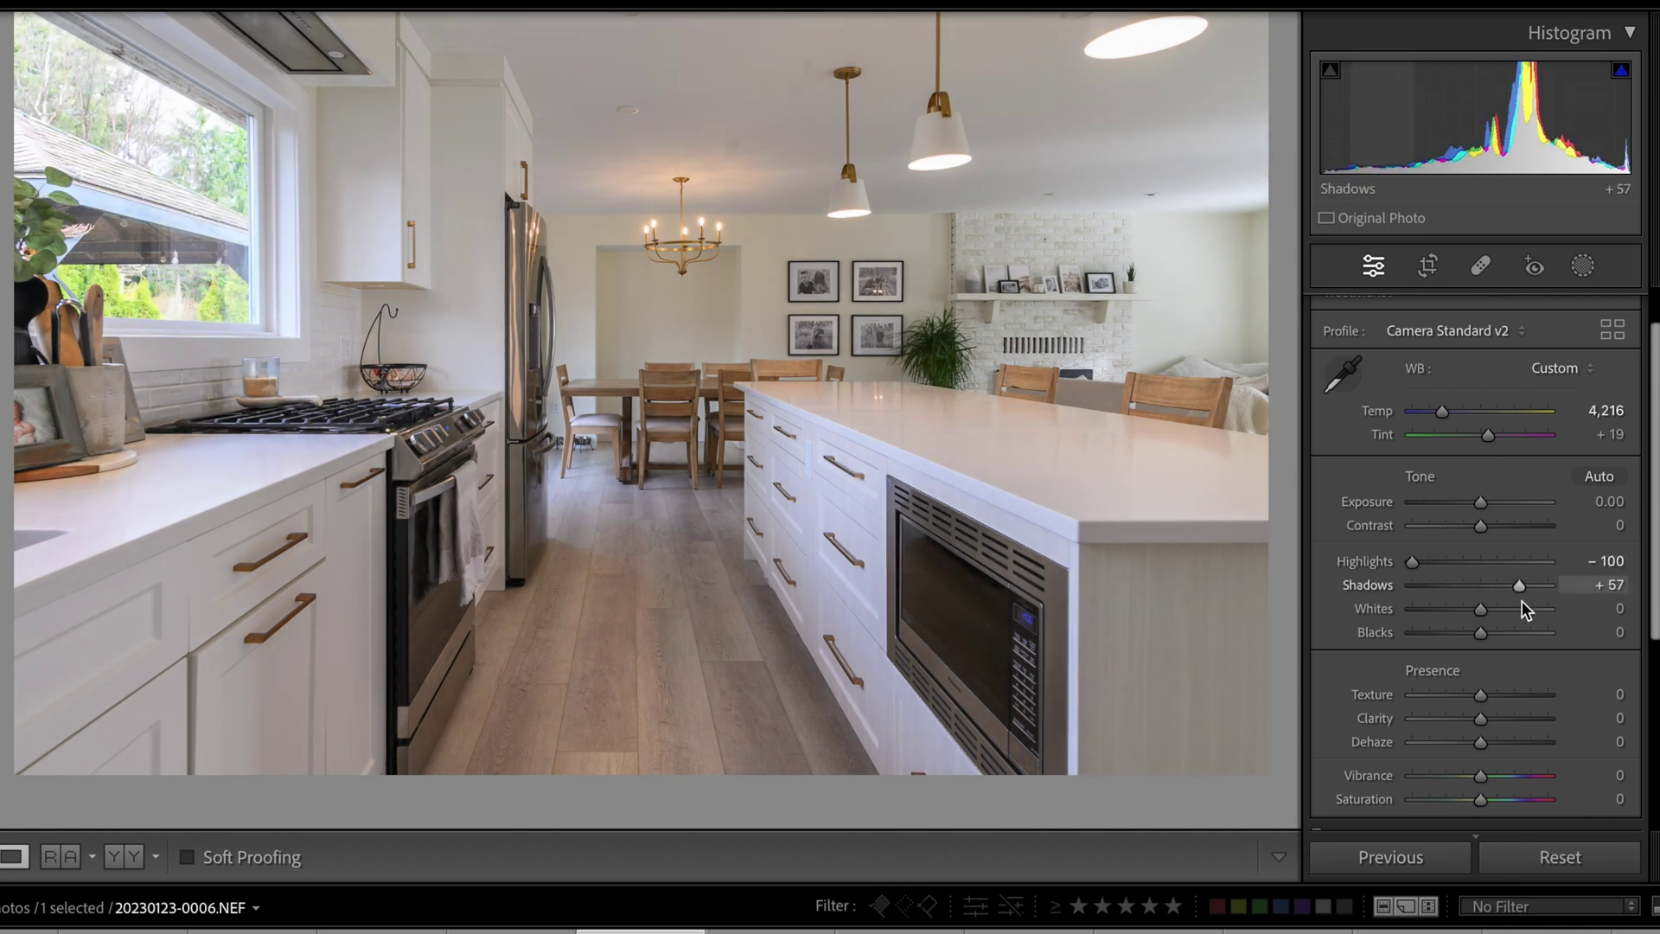
pyautogui.click(1526, 607)
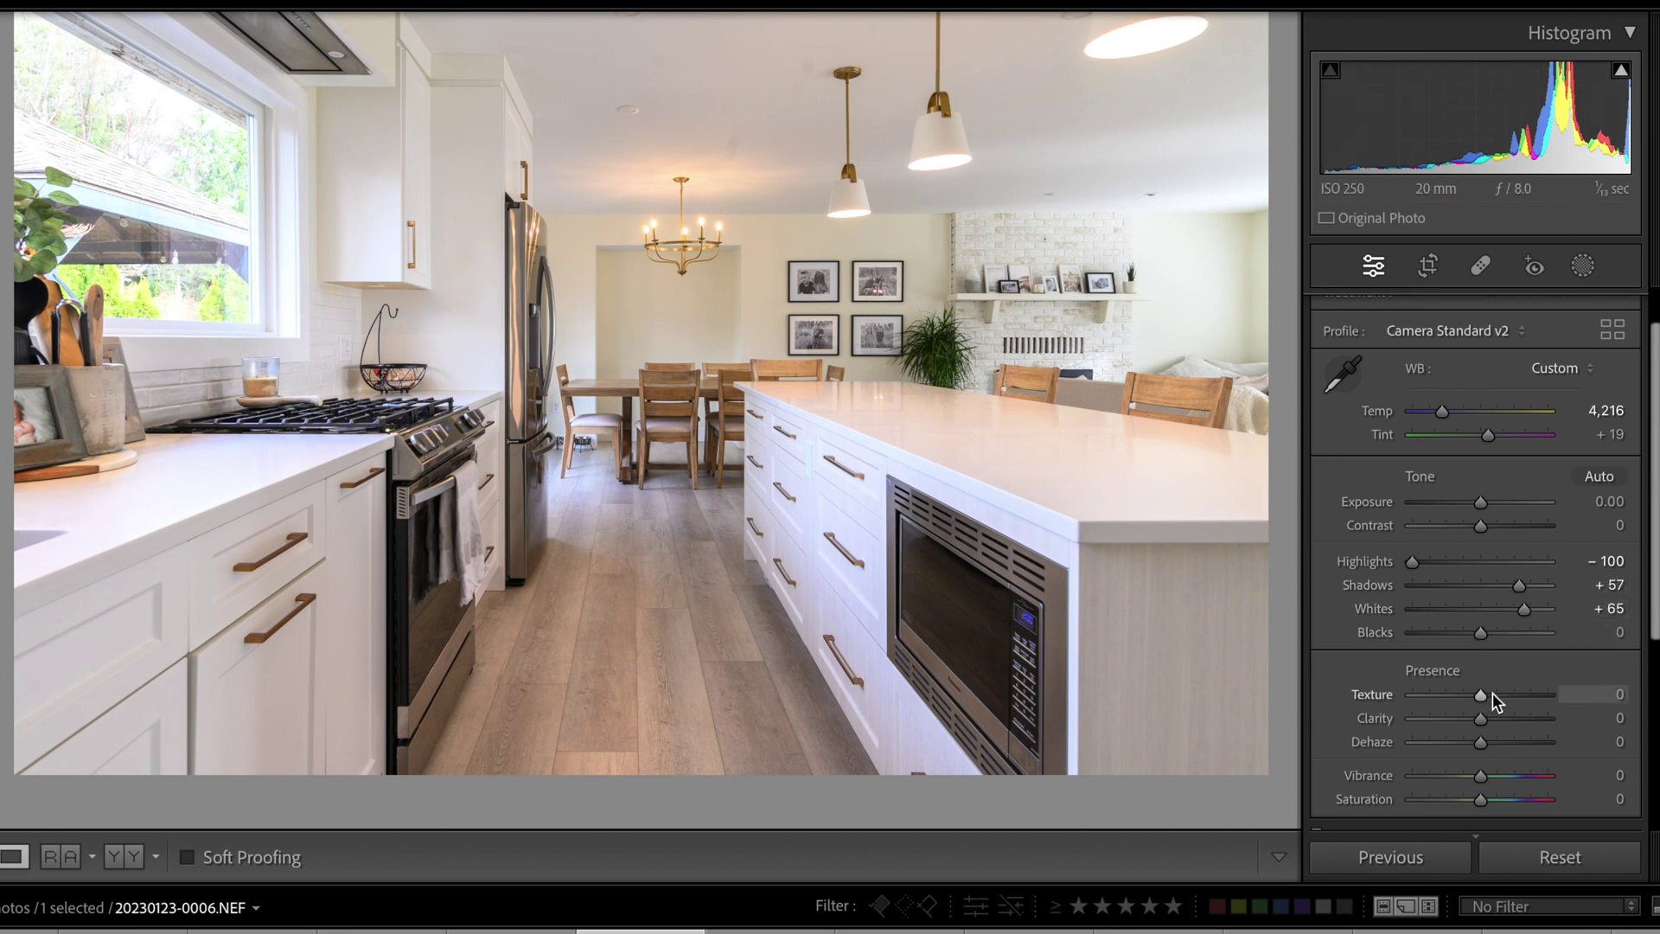
# Set Contrast to +29, Vibrance to -44 and Saturation to +33 for muted colours.
pyautogui.click(1501, 524)
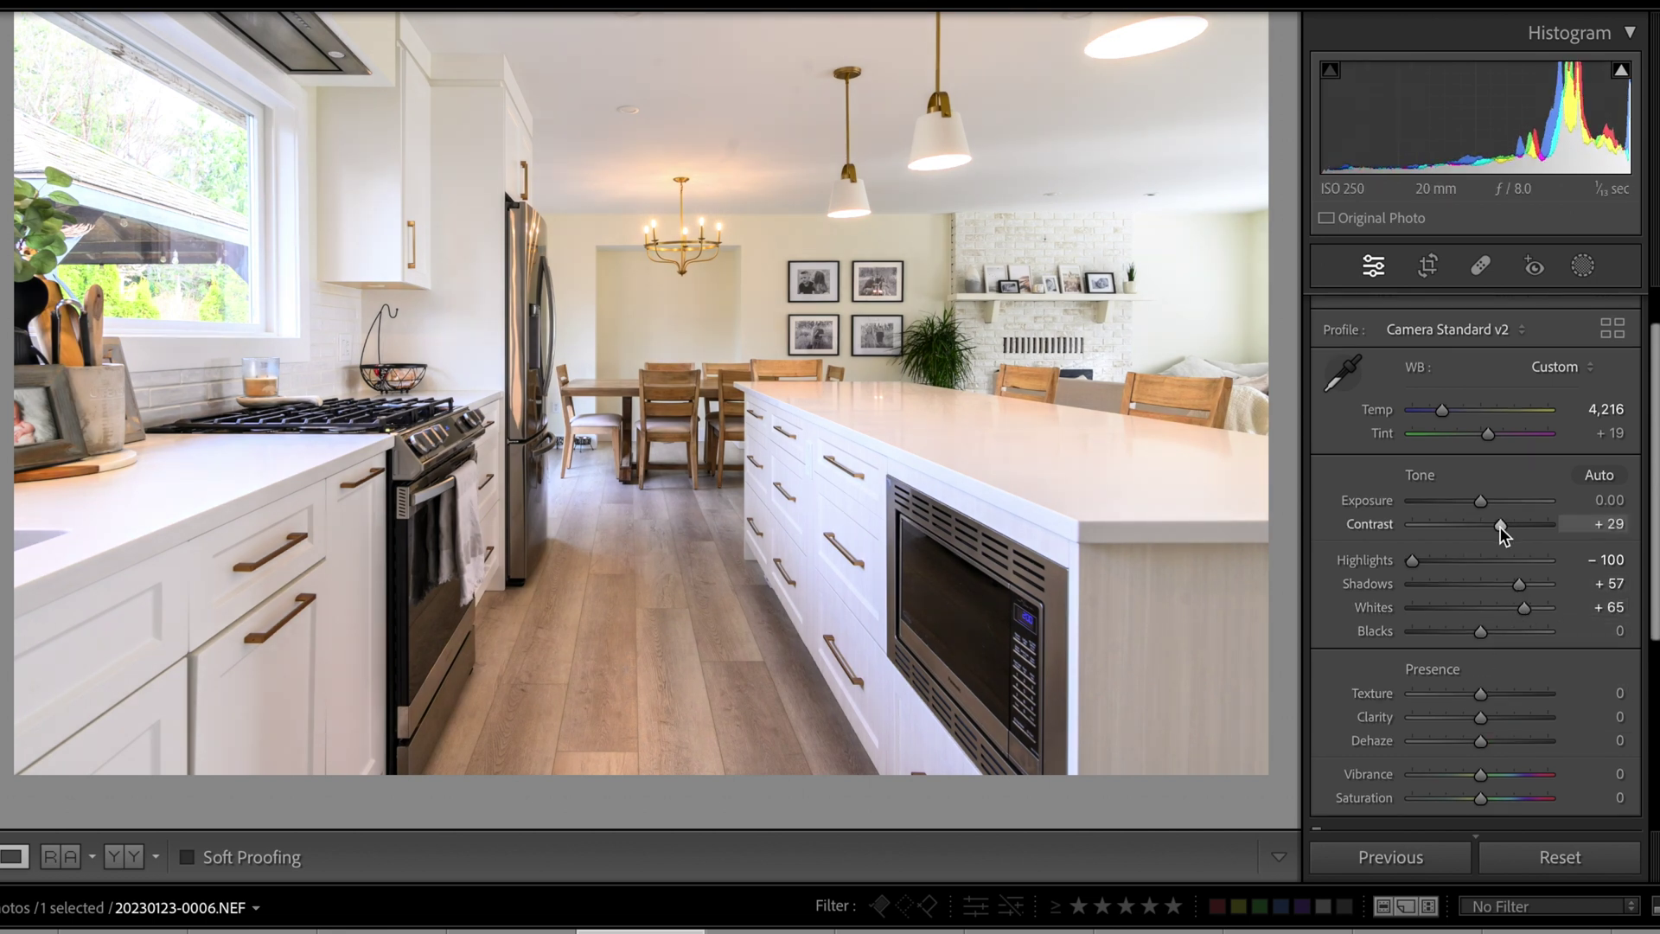
pyautogui.scroll(-5, 1498, 531)
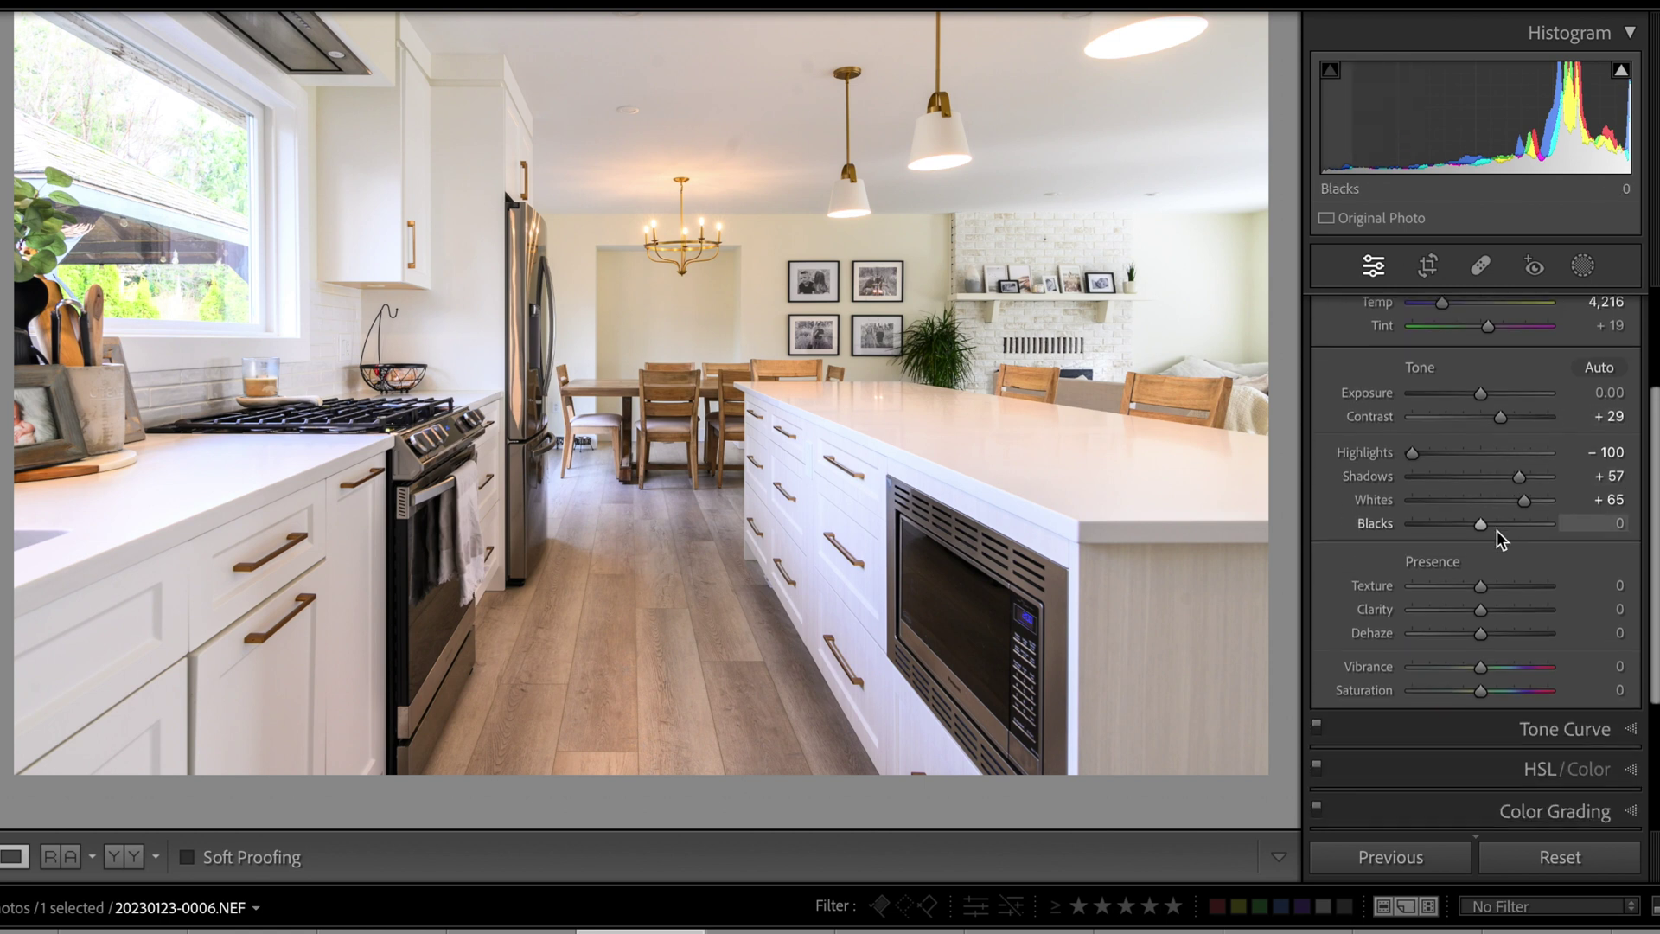
pyautogui.moveTo(1460, 602); pyautogui.dragTo(1511, 626)
pyautogui.moveTo(1414, 603); pyautogui.dragTo(1445, 603)
pyautogui.scroll(-1, 1445, 604)
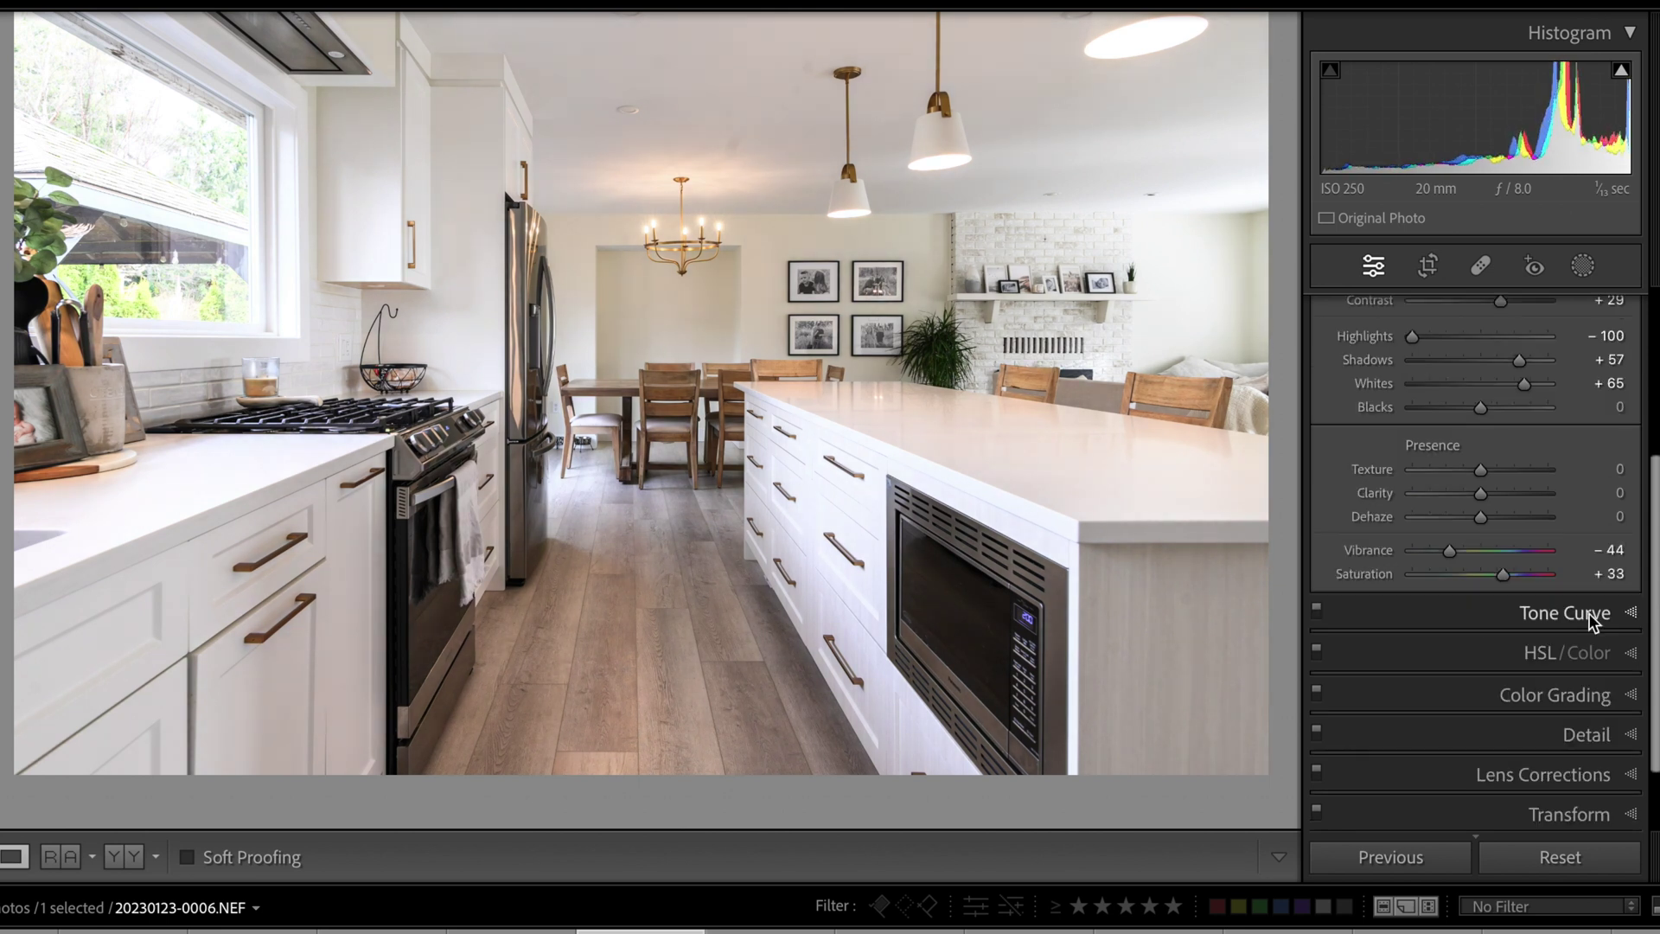
pyautogui.click(1491, 650)
# Raise Blue luminance to +27 and Yellow luminance to +54.
pyautogui.moveTo(1489, 614)
pyautogui.mouseDown()
pyautogui.moveTo(1560, 614)
pyautogui.moveTo(1510, 613)
pyautogui.mouseUp()
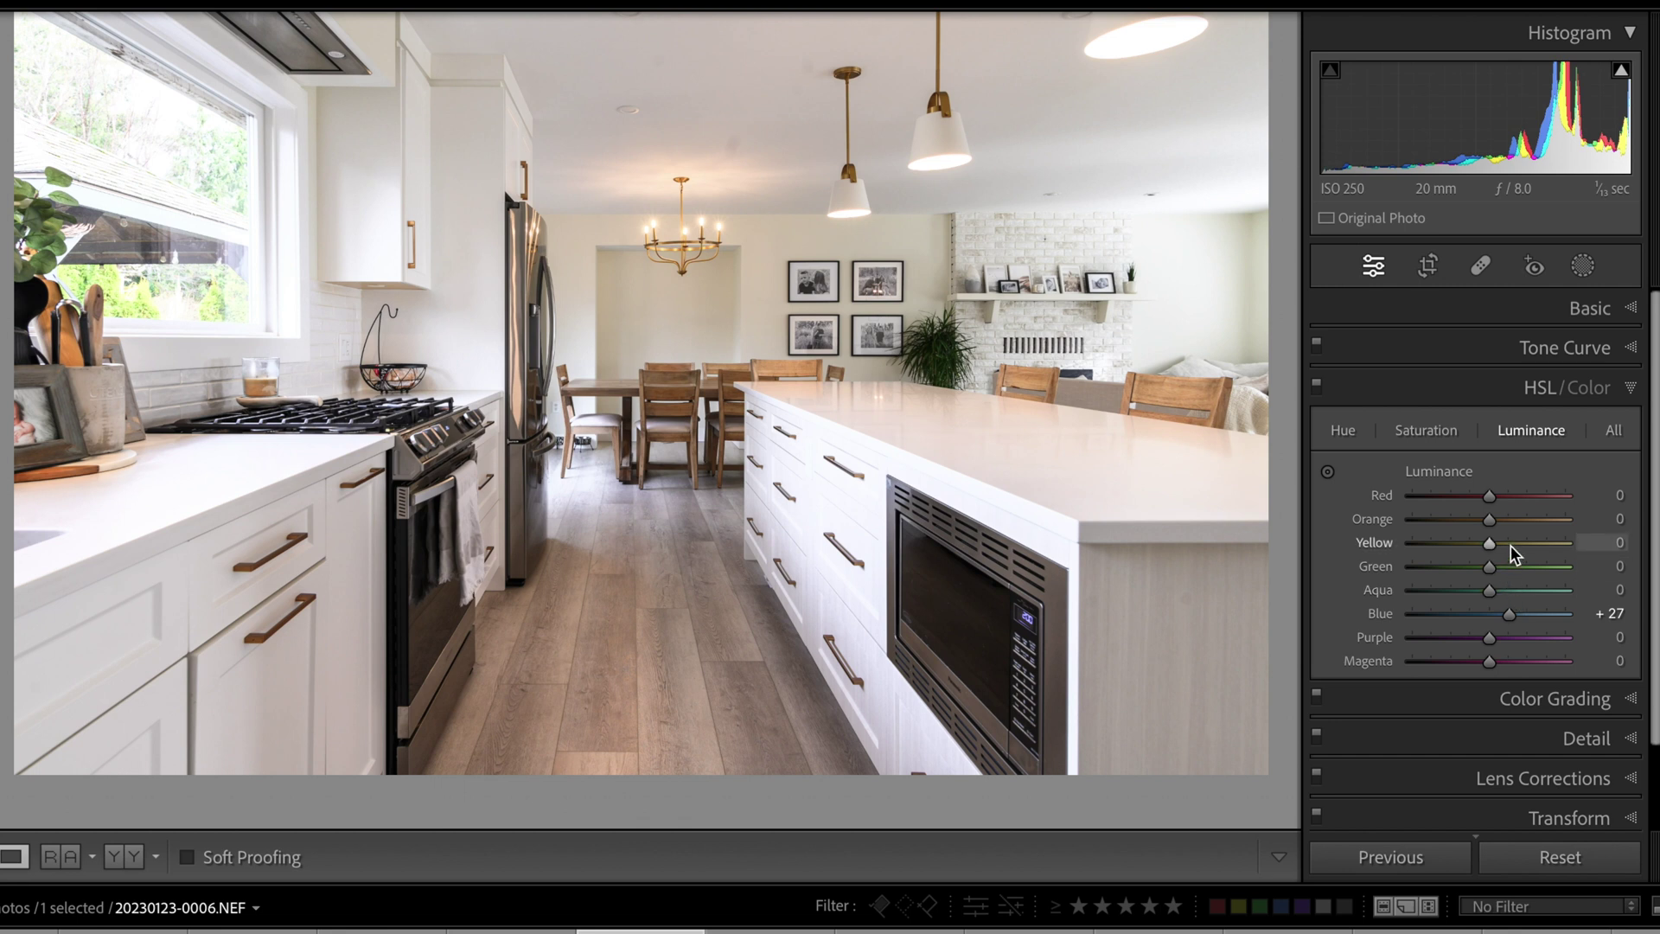
pyautogui.moveTo(1512, 547); pyautogui.dragTo(1529, 548)
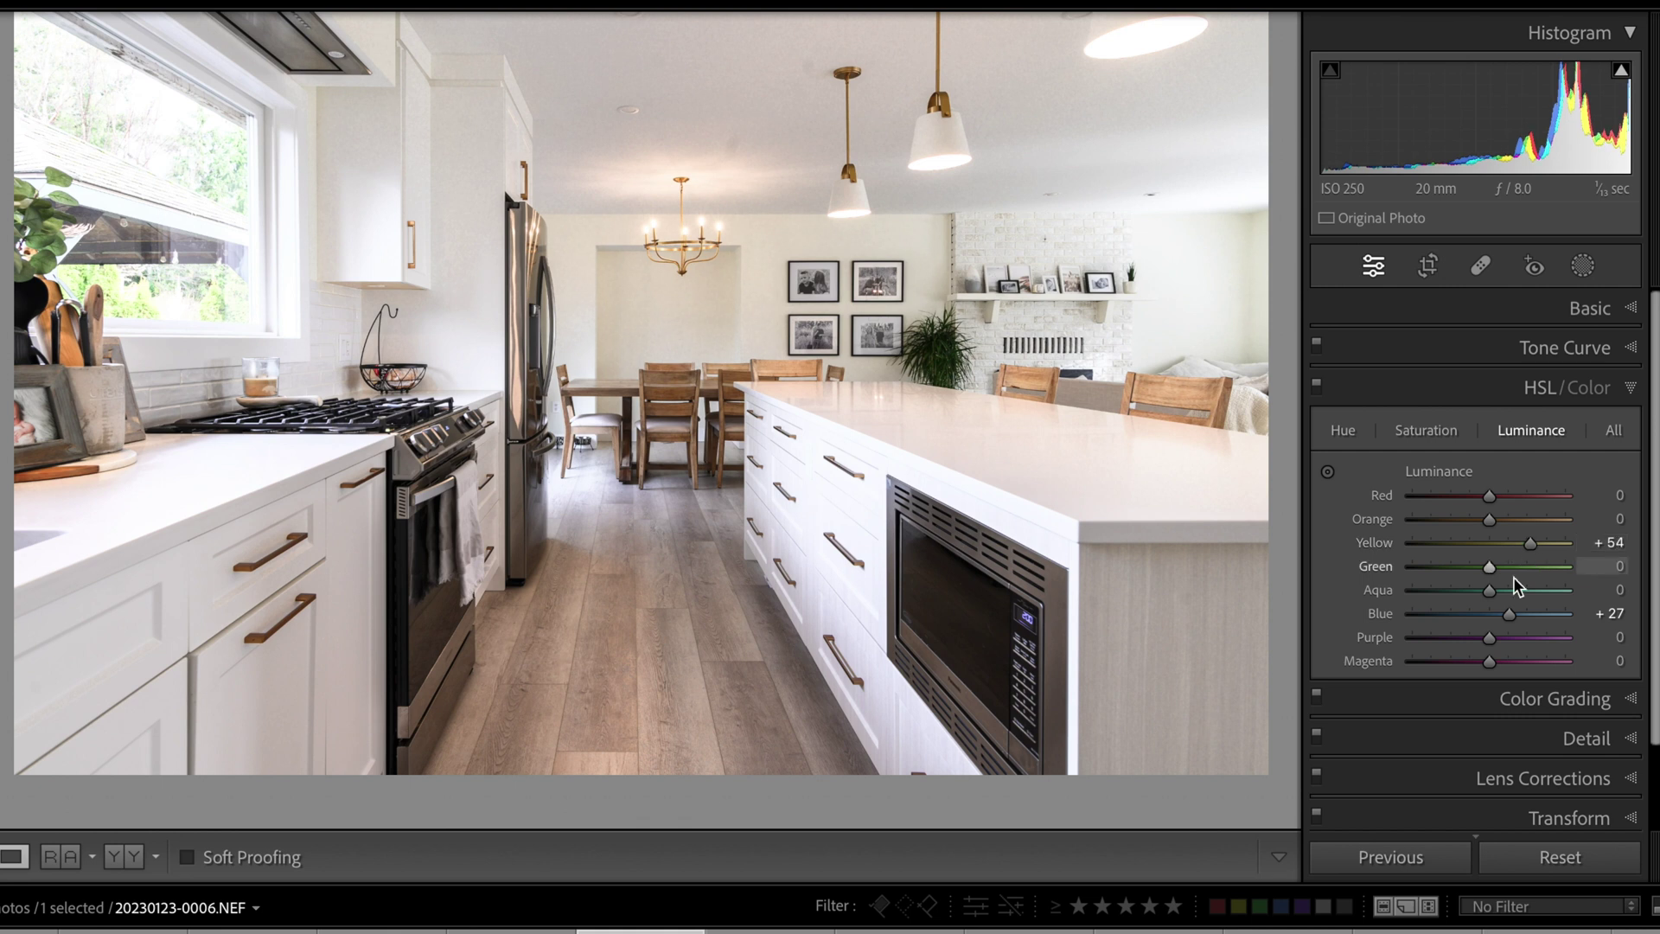
# Add a series of points along the upper and lower halves of the Tone Curve.
pyautogui.click(1503, 350)
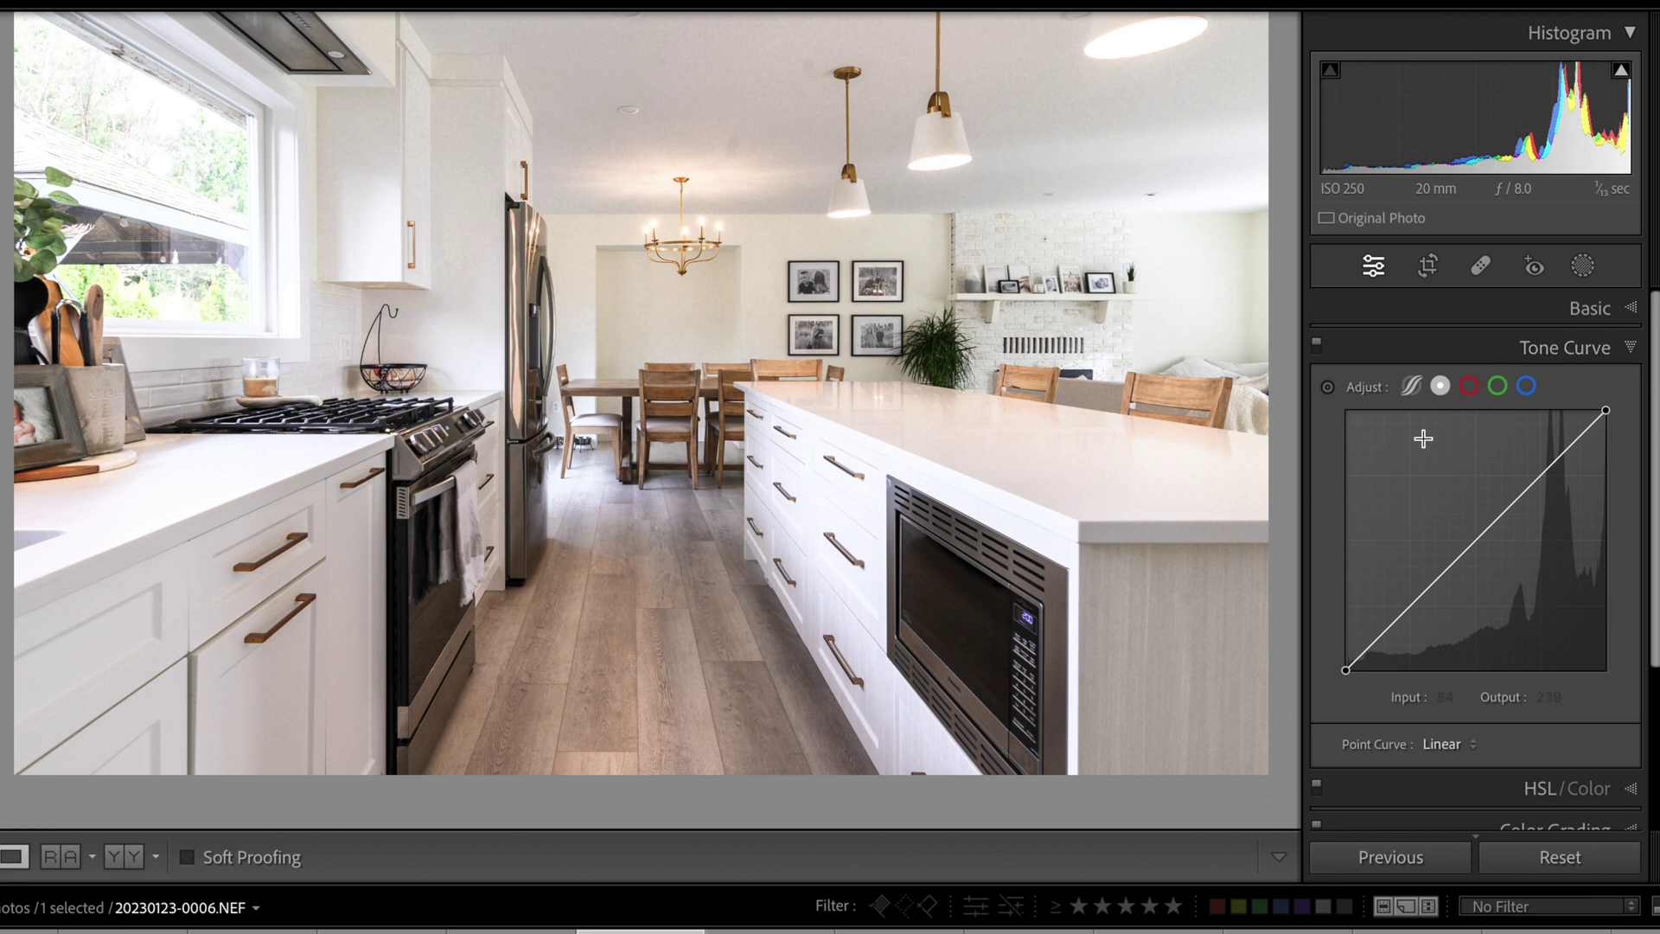
pyautogui.moveTo(1476, 541); pyautogui.dragTo(1468, 534)
pyautogui.click(1492, 511)
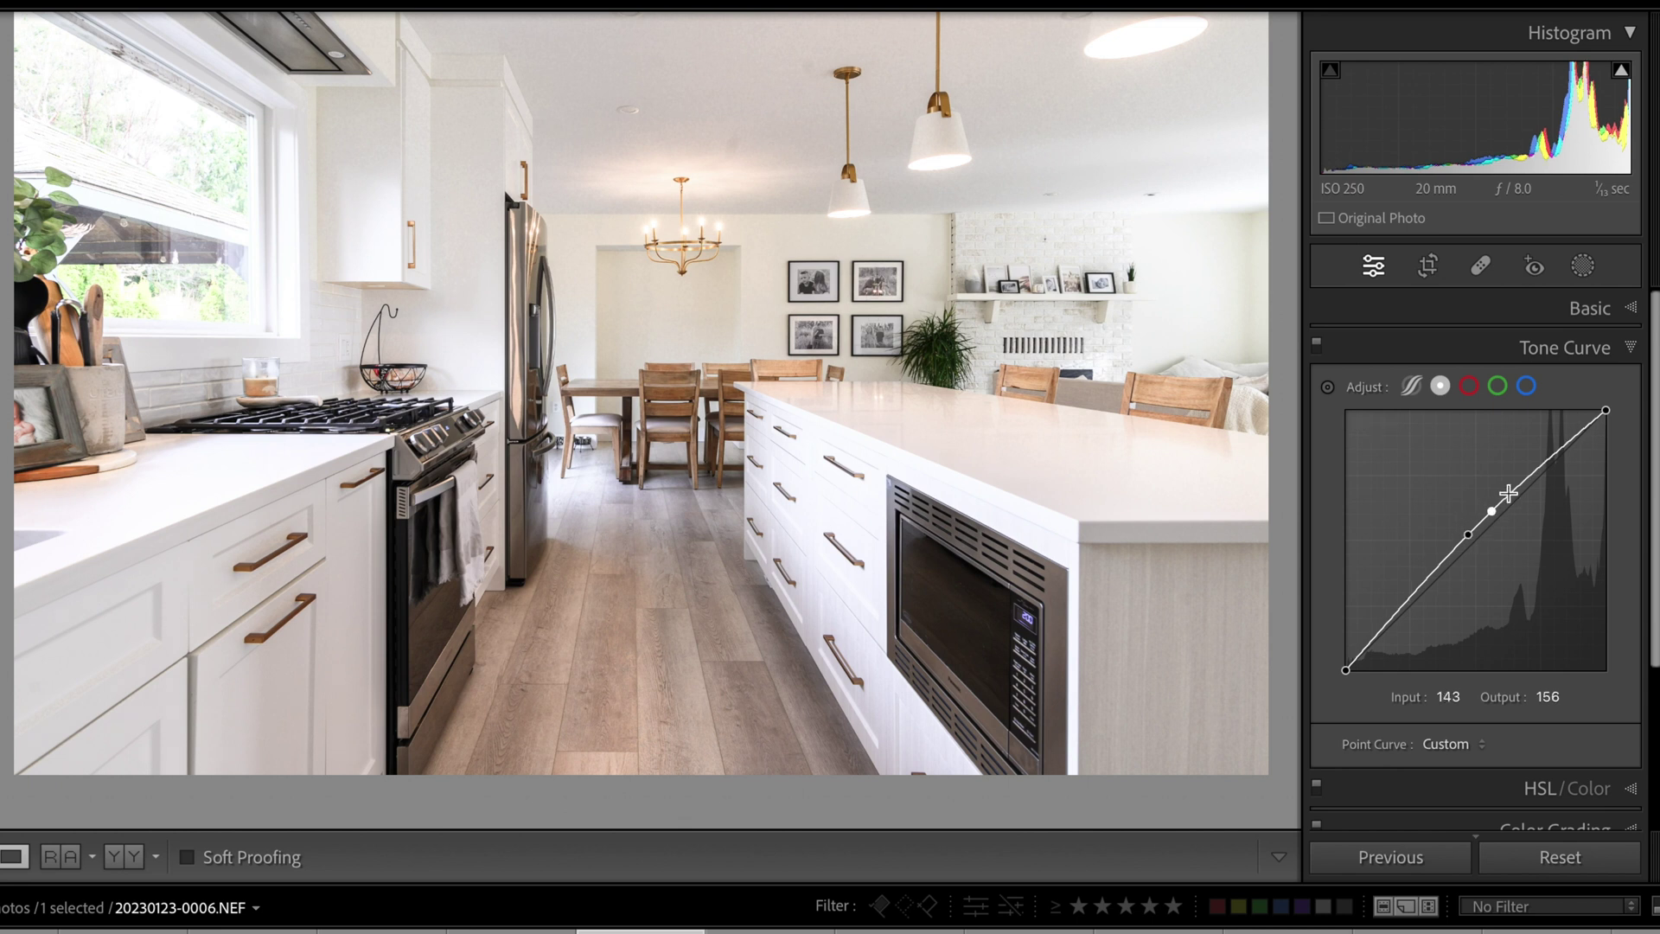
pyautogui.click(1520, 485)
pyautogui.click(1555, 453)
pyautogui.click(1586, 428)
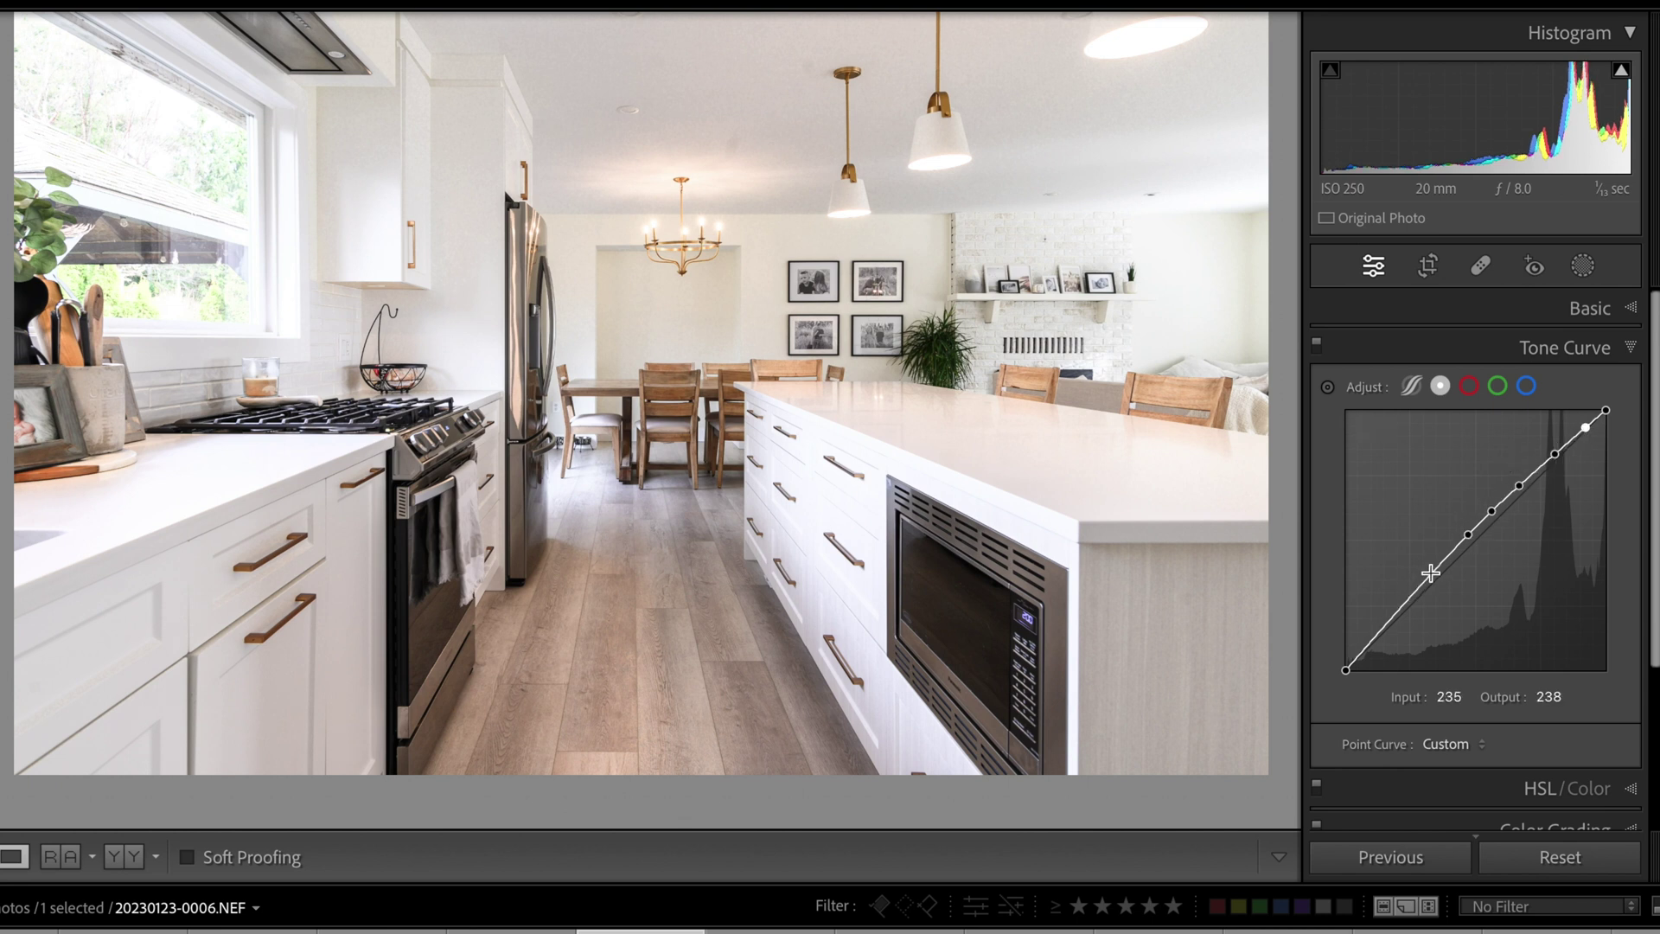
pyautogui.click(1439, 566)
pyautogui.click(1412, 595)
pyautogui.click(1371, 641)
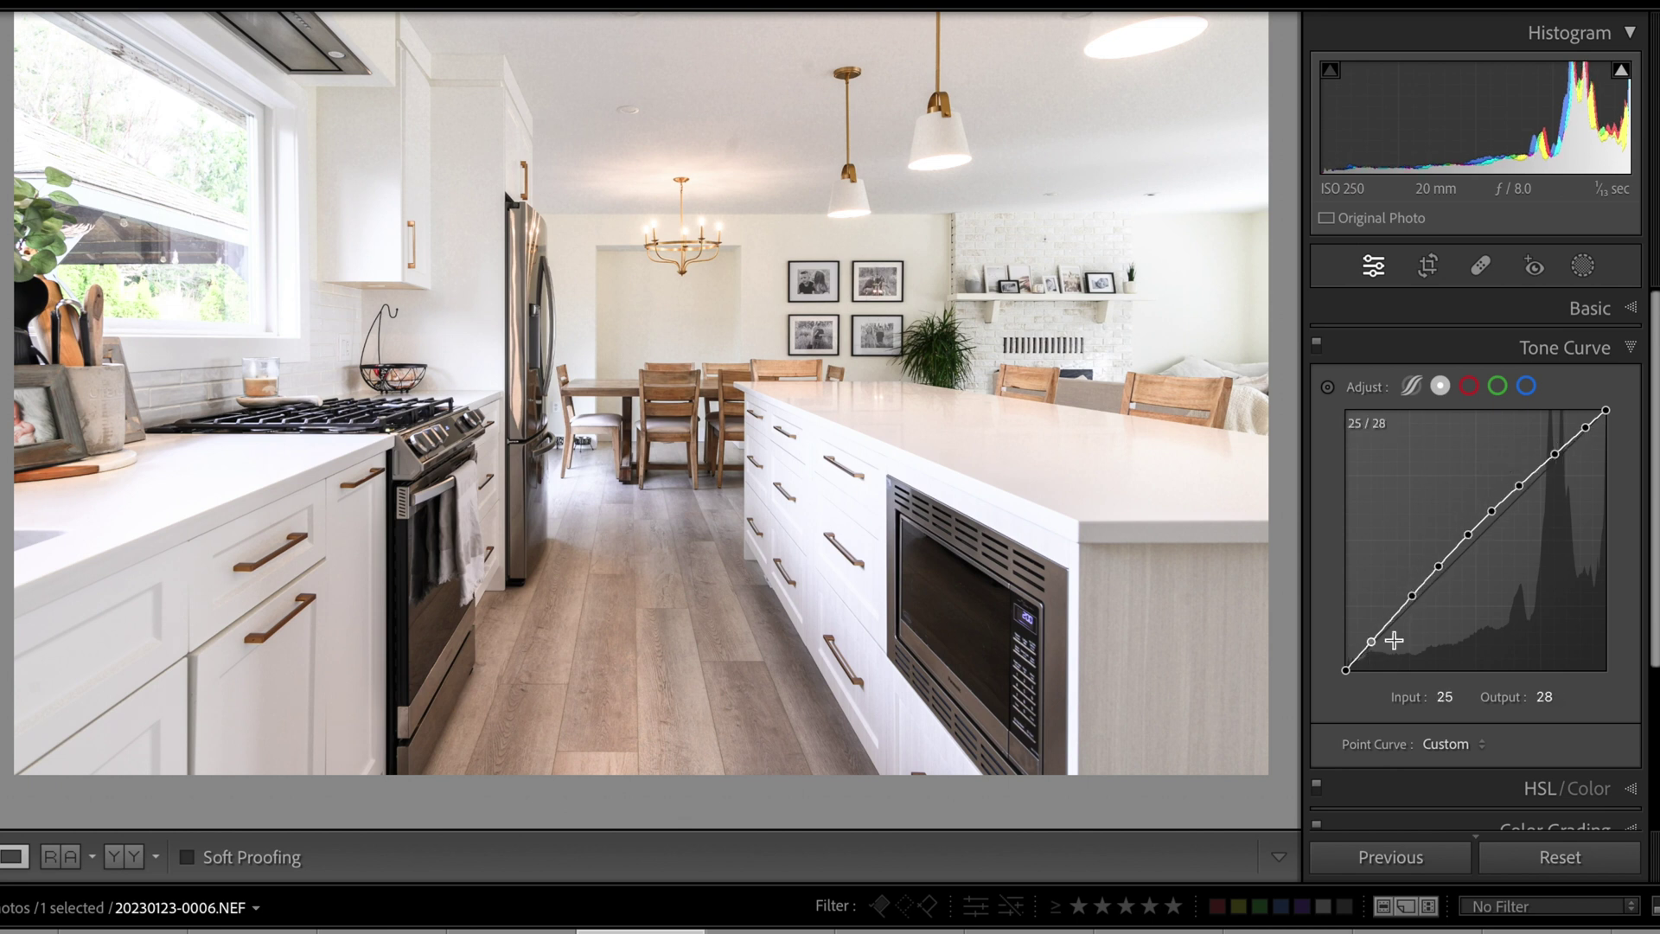
# Darken highlights from the photo, lift the black point to 10 and lower the white point to about 248.
pyautogui.click(1328, 386)
pyautogui.moveTo(944, 484); pyautogui.dragTo(945, 486)
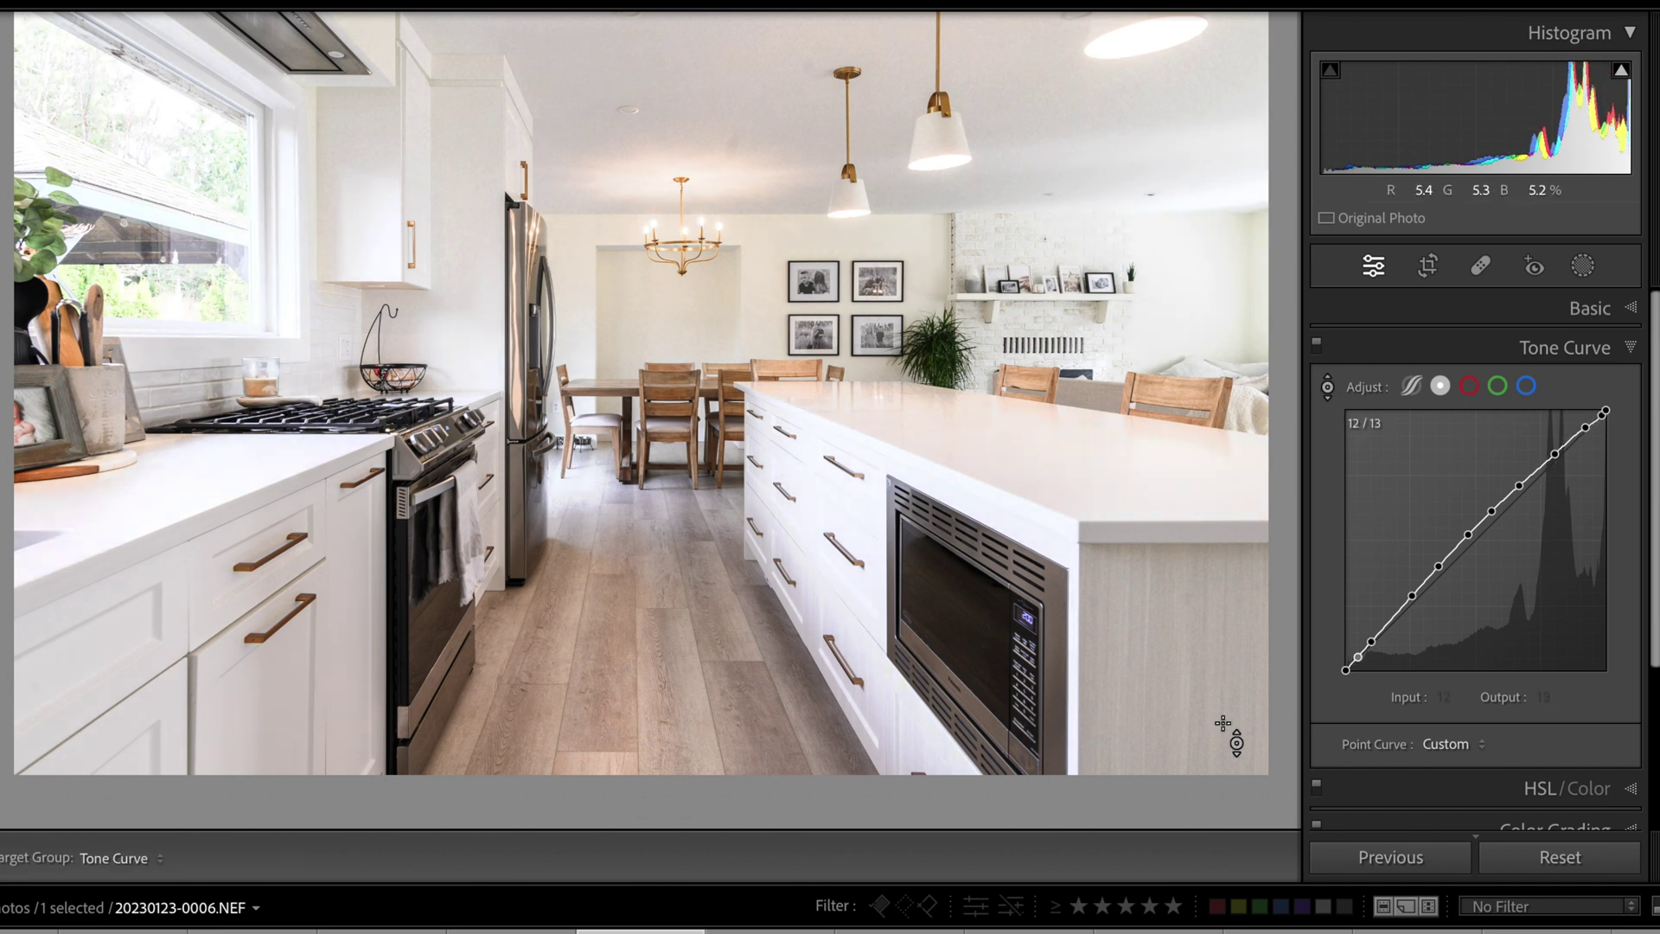
pyautogui.moveTo(1345, 668); pyautogui.dragTo(1347, 666)
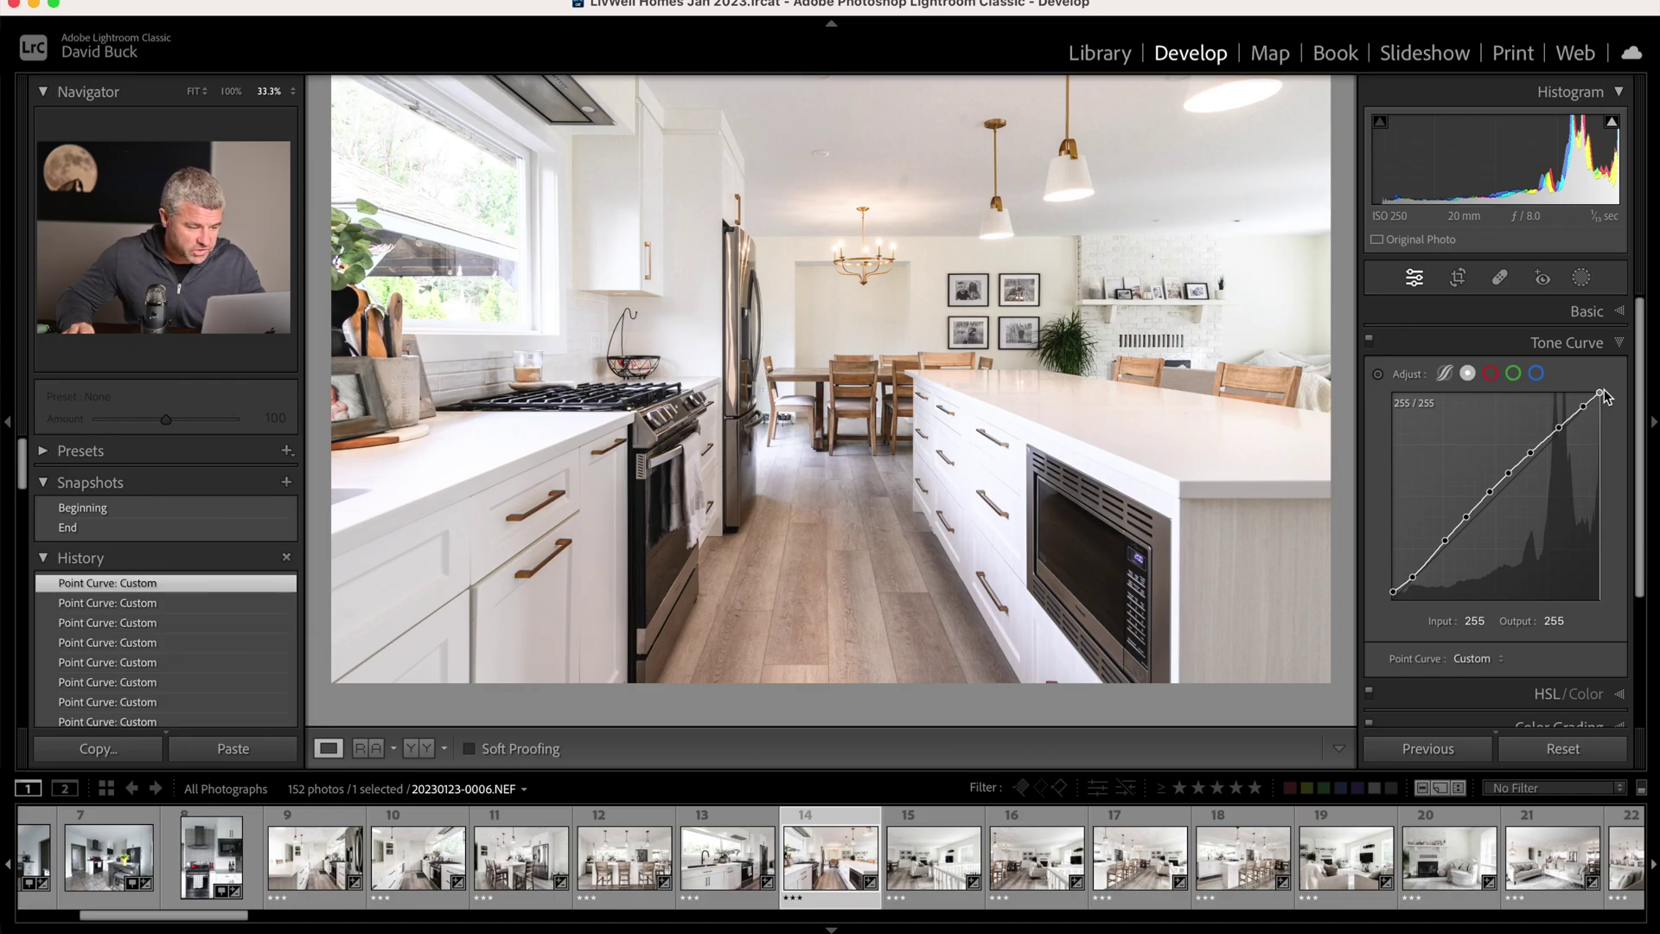
pyautogui.moveTo(1604, 394); pyautogui.dragTo(1617, 416)
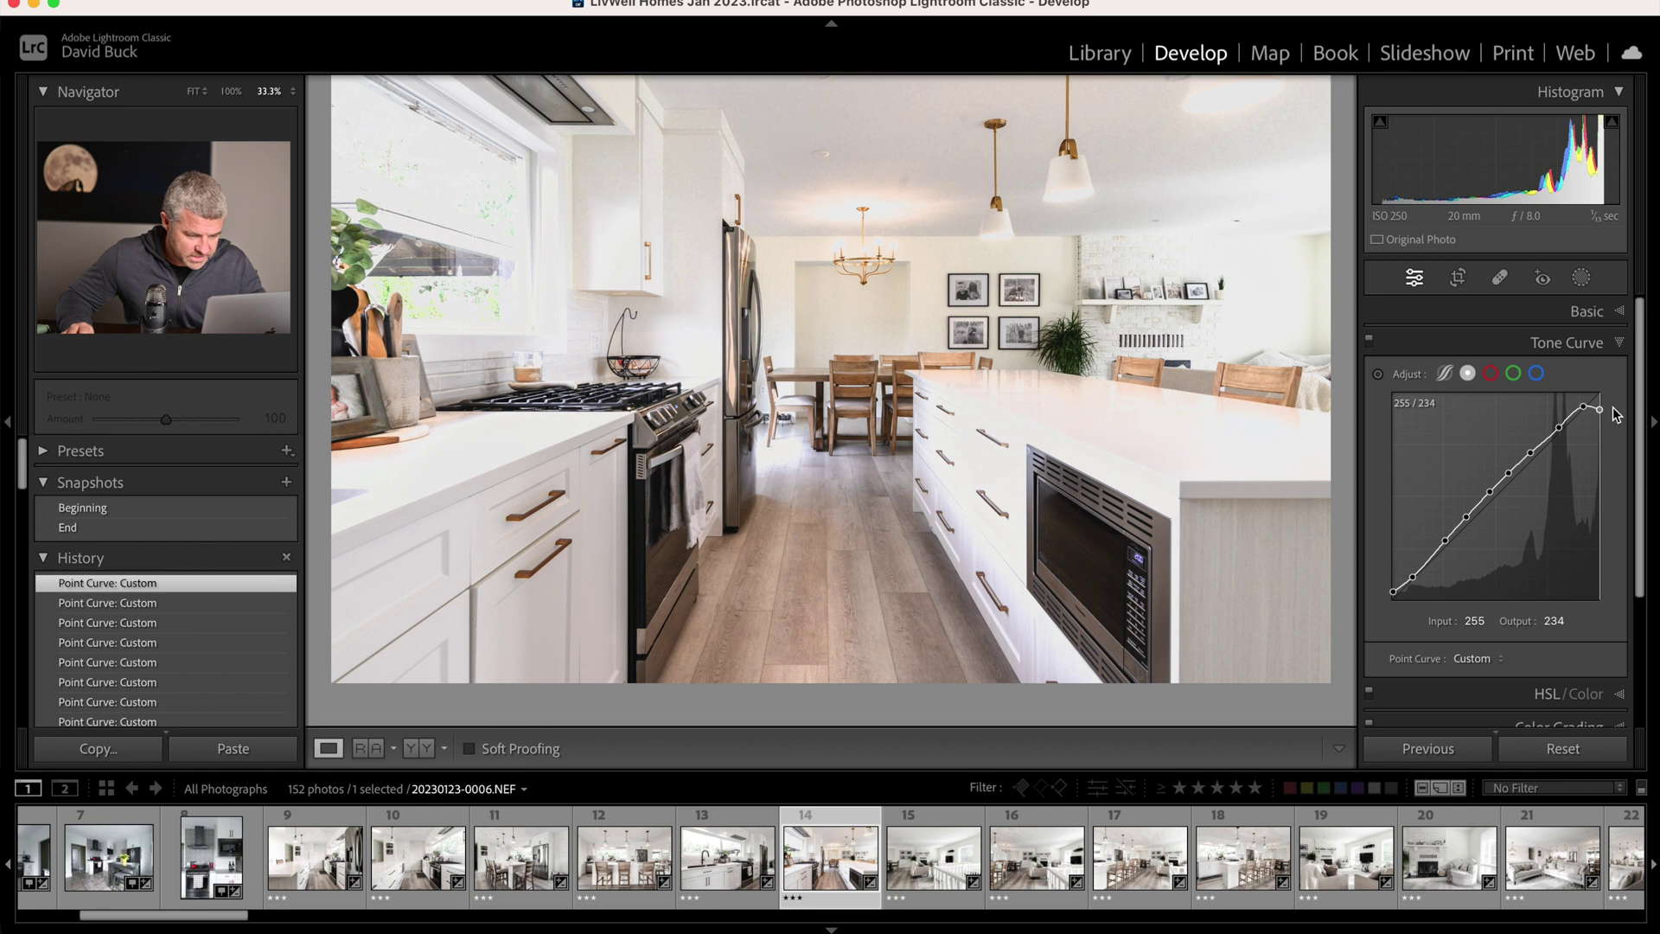
pyautogui.moveTo(1619, 414); pyautogui.dragTo(1619, 404)
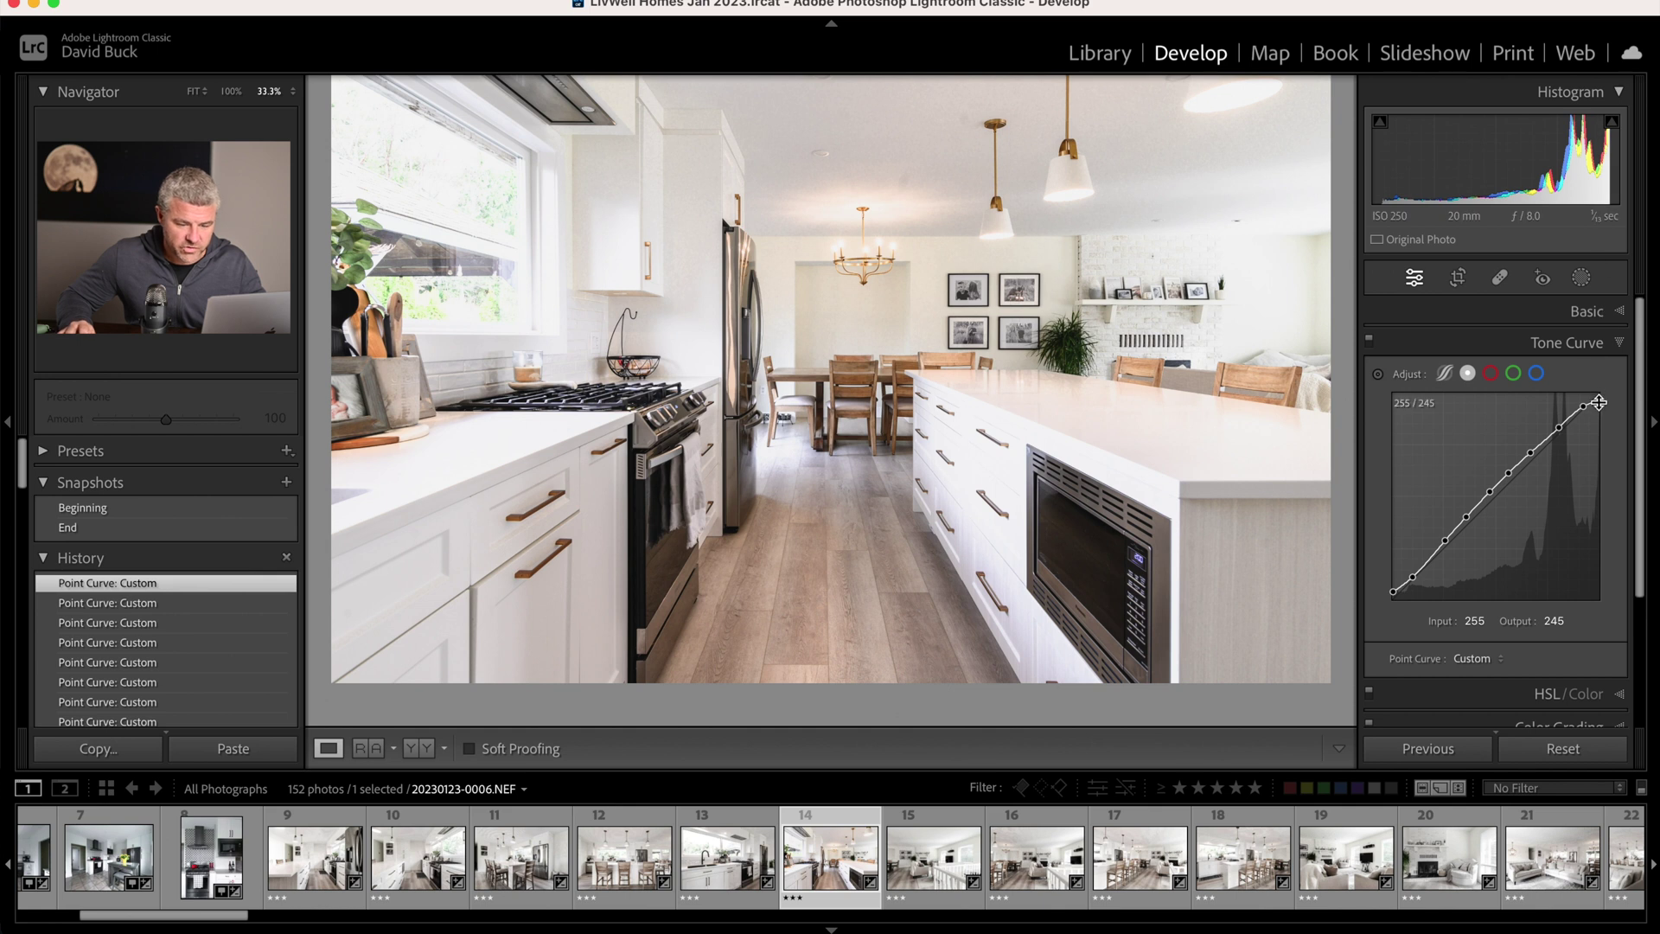
pyautogui.moveTo(1599, 402); pyautogui.dragTo(1605, 402)
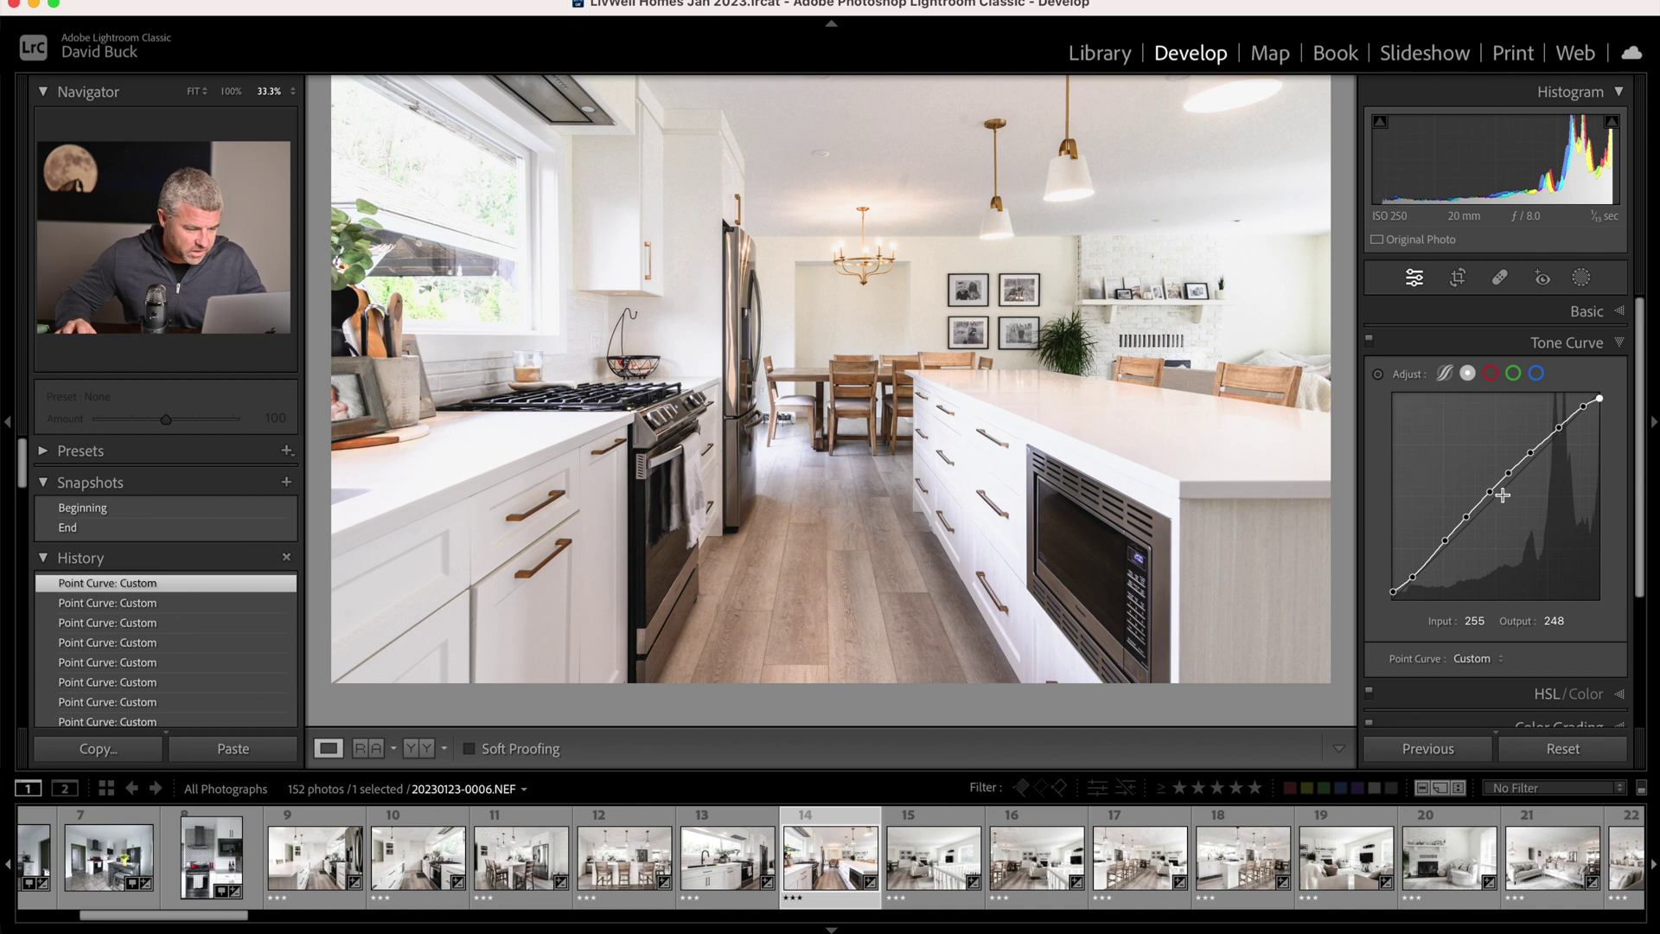
pyautogui.click(1590, 313)
# In Presence, set Texture to +32, Clarity to +16 and Dehaze to +2.
pyautogui.scroll(-2, 1509, 486)
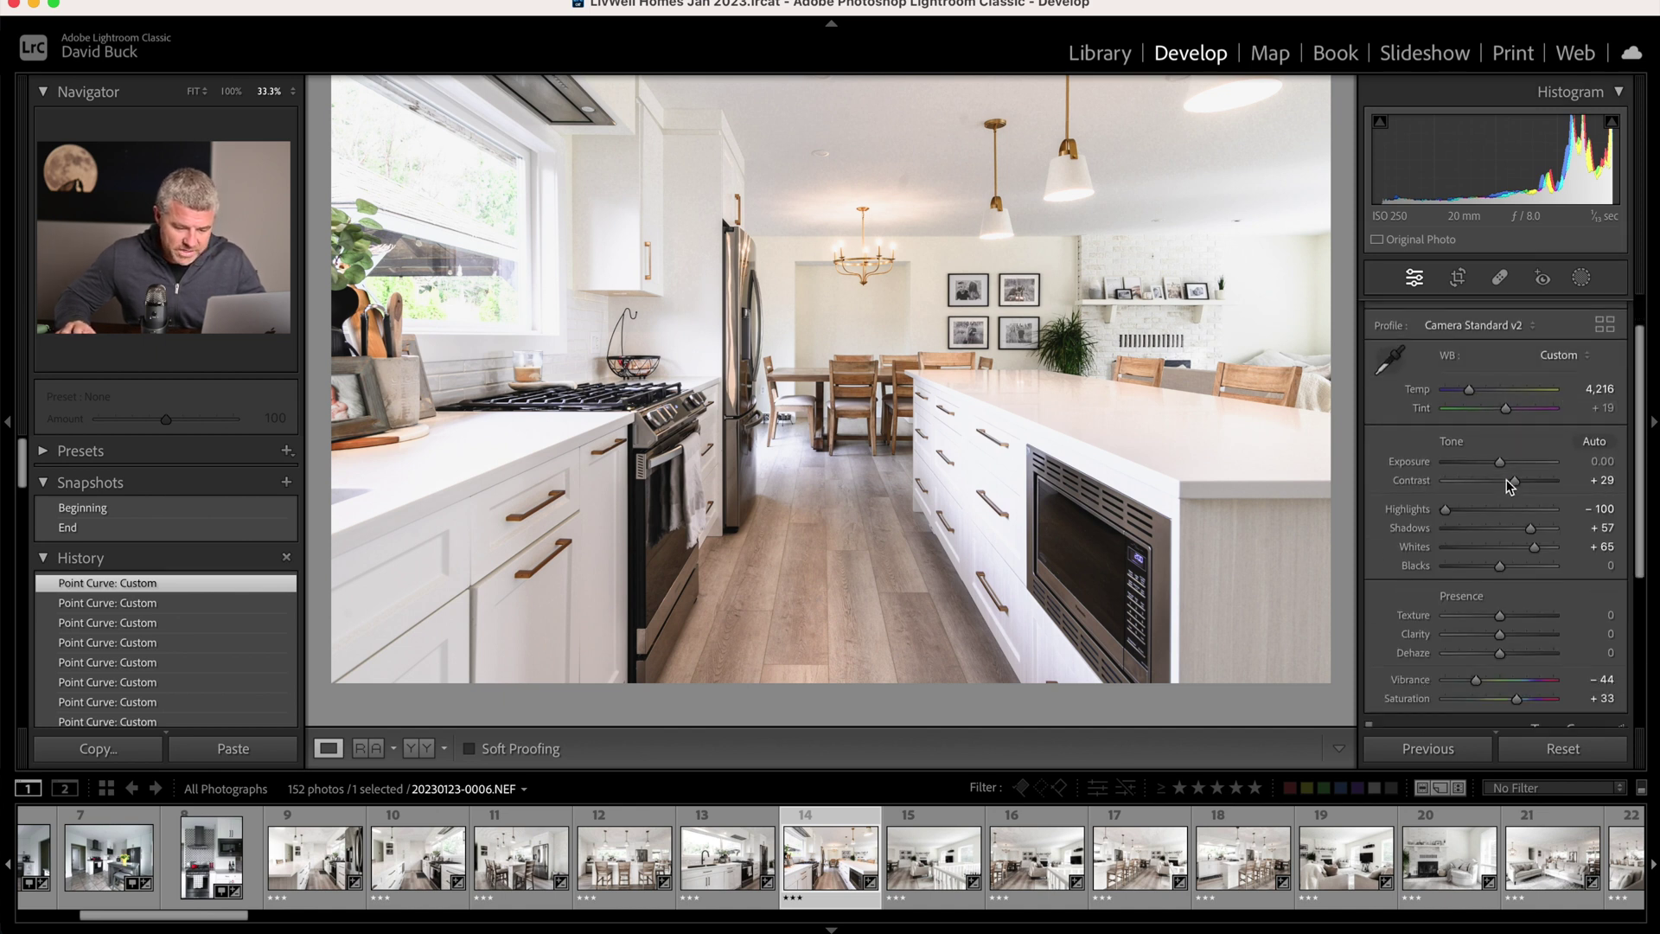
pyautogui.scroll(-3, 1509, 486)
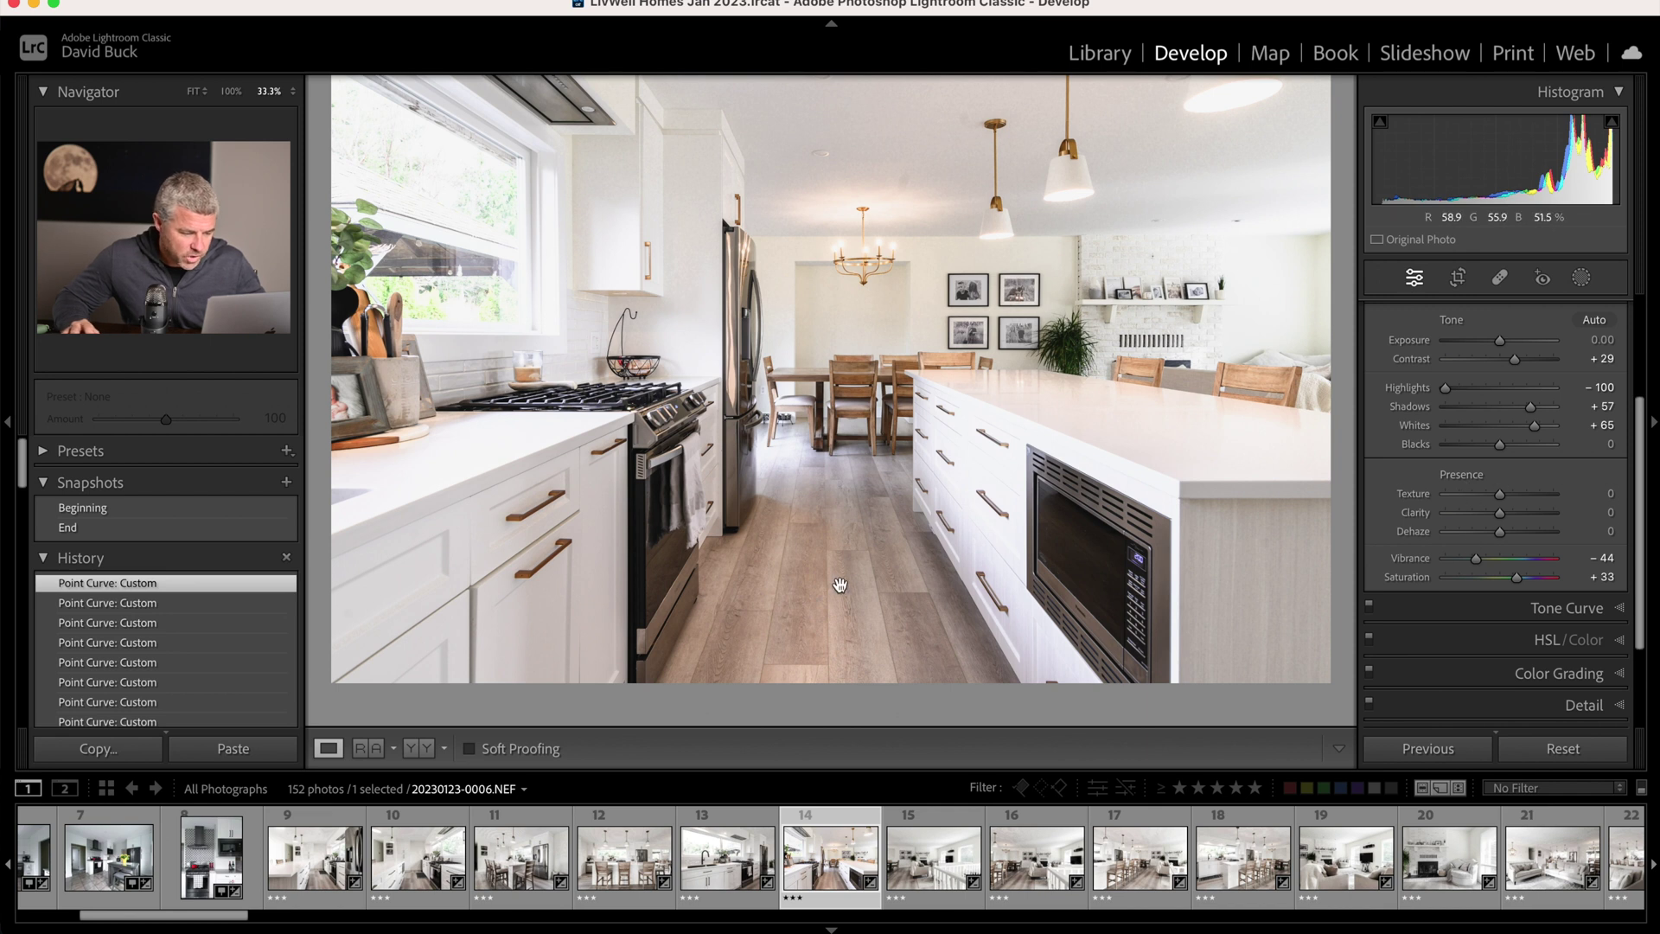
pyautogui.click(1513, 494)
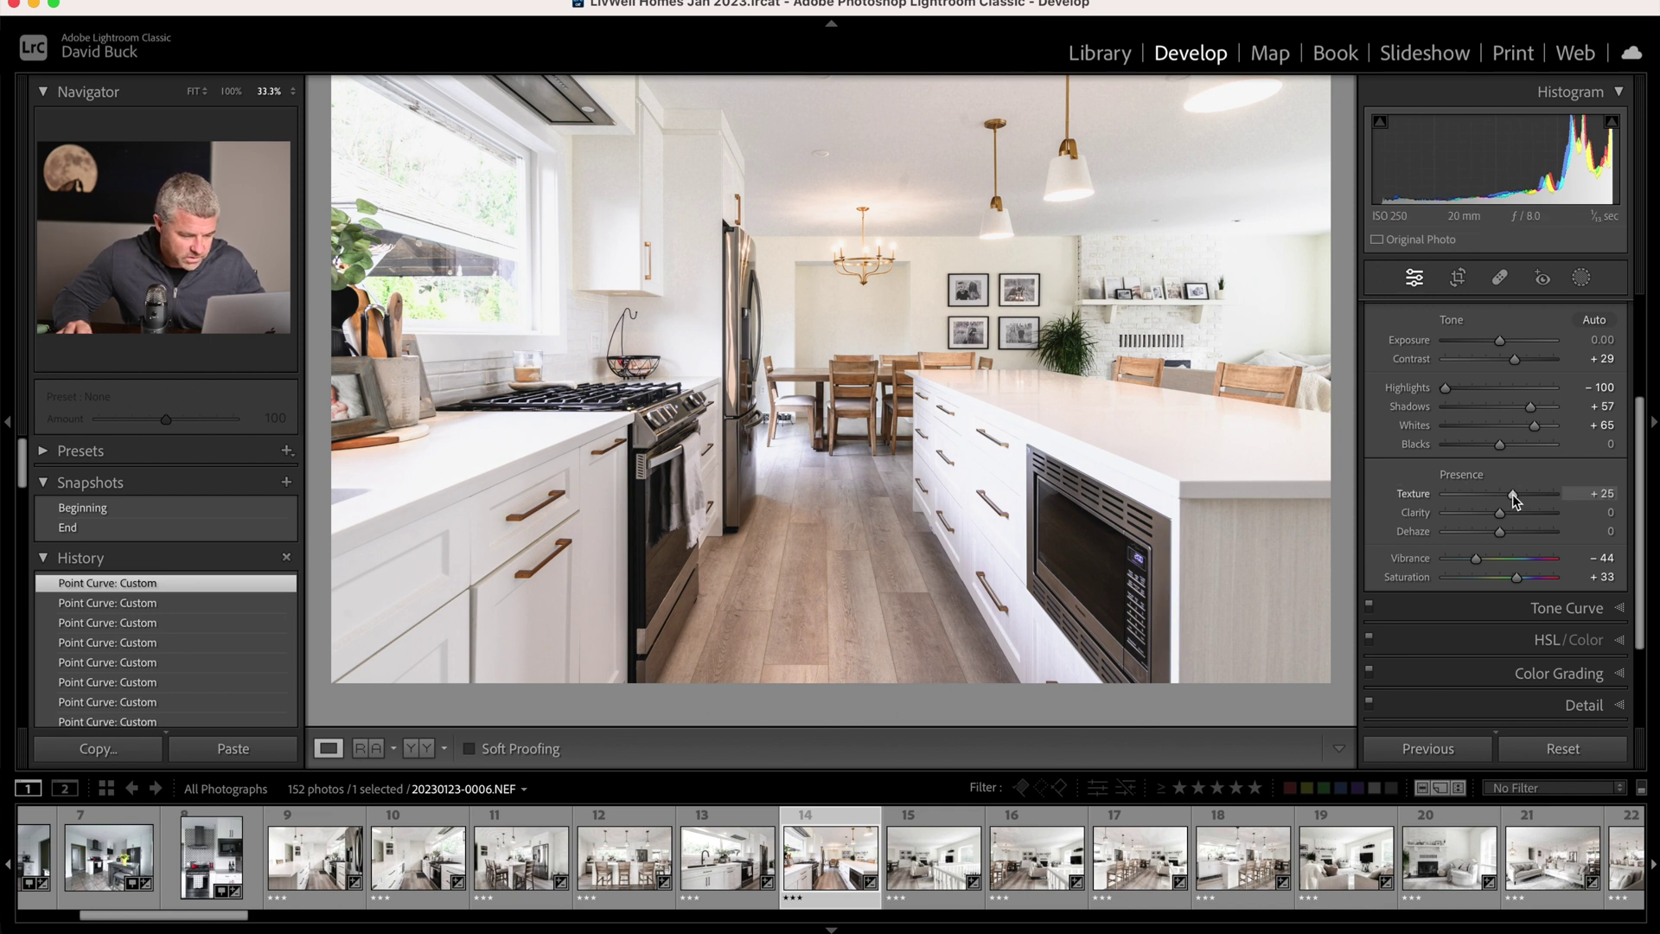
pyautogui.moveTo(1519, 495); pyautogui.dragTo(1552, 507)
pyautogui.click(1511, 513)
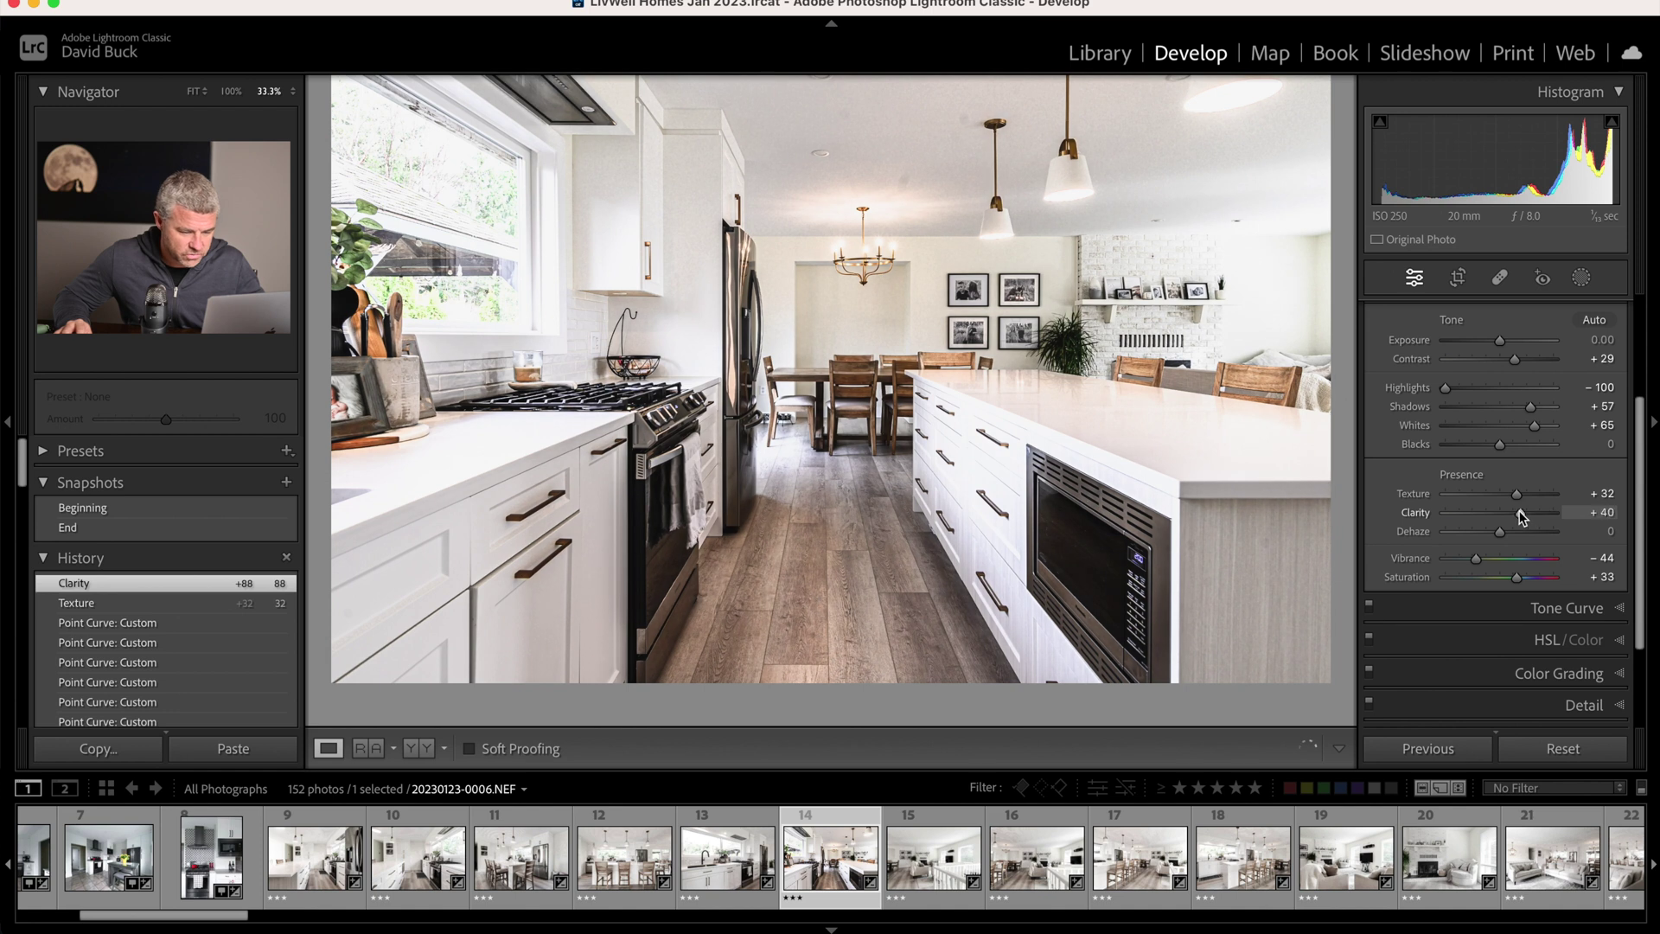
pyautogui.click(1511, 515)
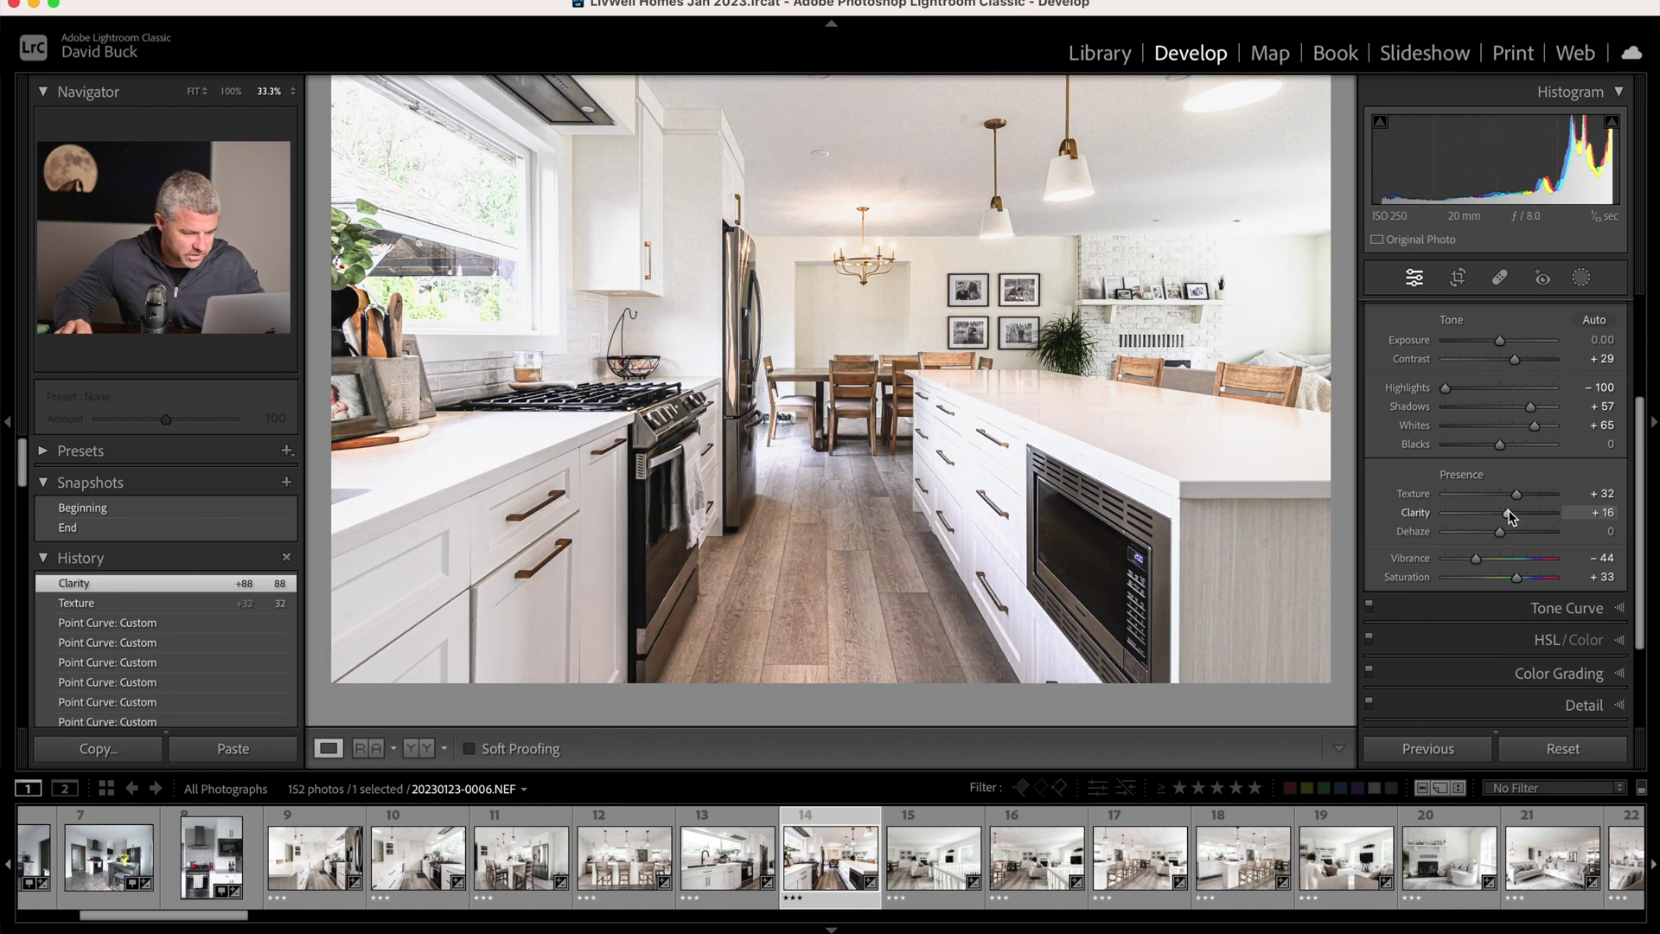
pyautogui.moveTo(1506, 533); pyautogui.dragTo(1503, 533)
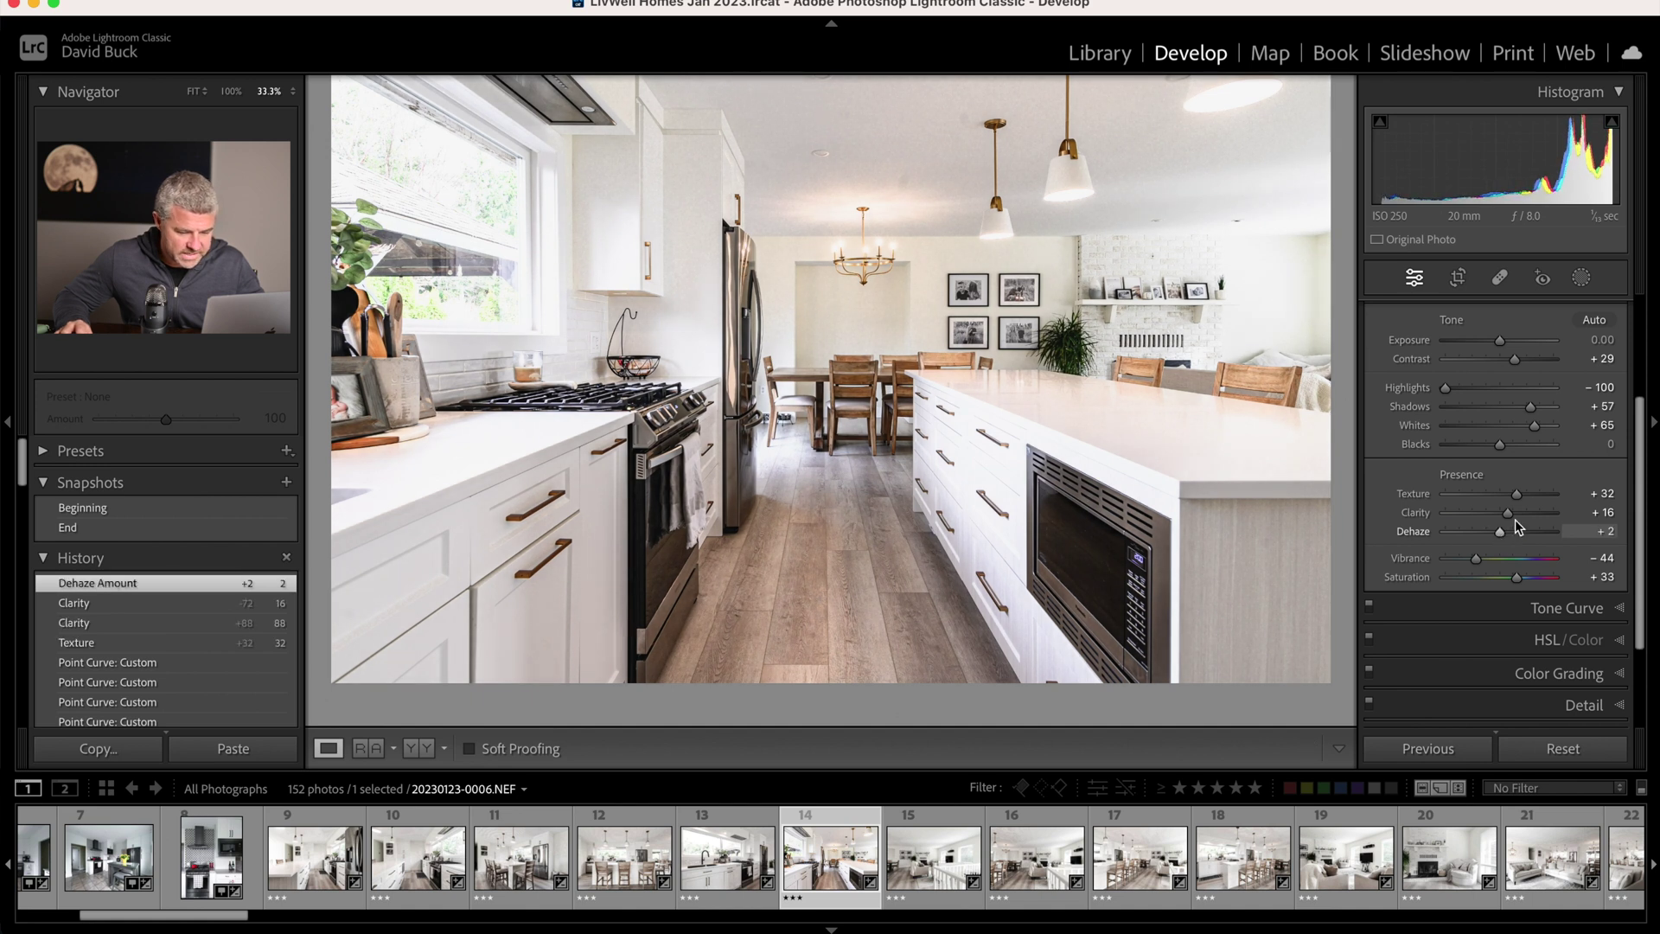
pyautogui.scroll(-2, 1515, 521)
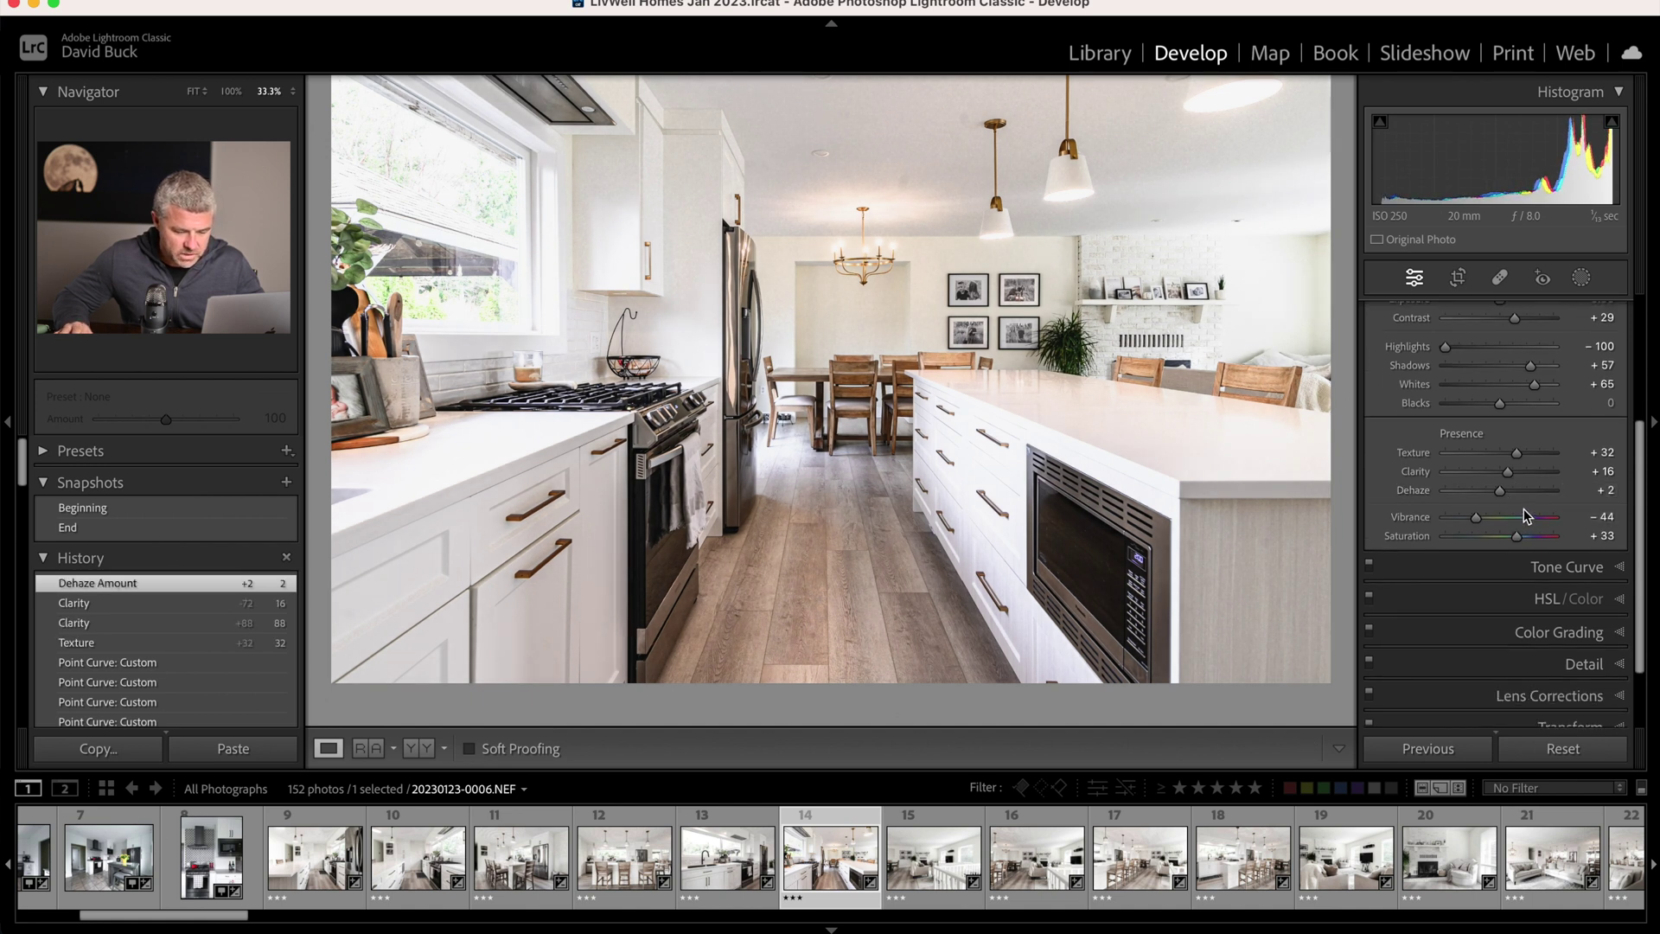
# Desaturate the yellows in HSL Saturation, then reset all edits and undo the reset to compare.
pyautogui.press('super+3')
pyautogui.click(1466, 411)
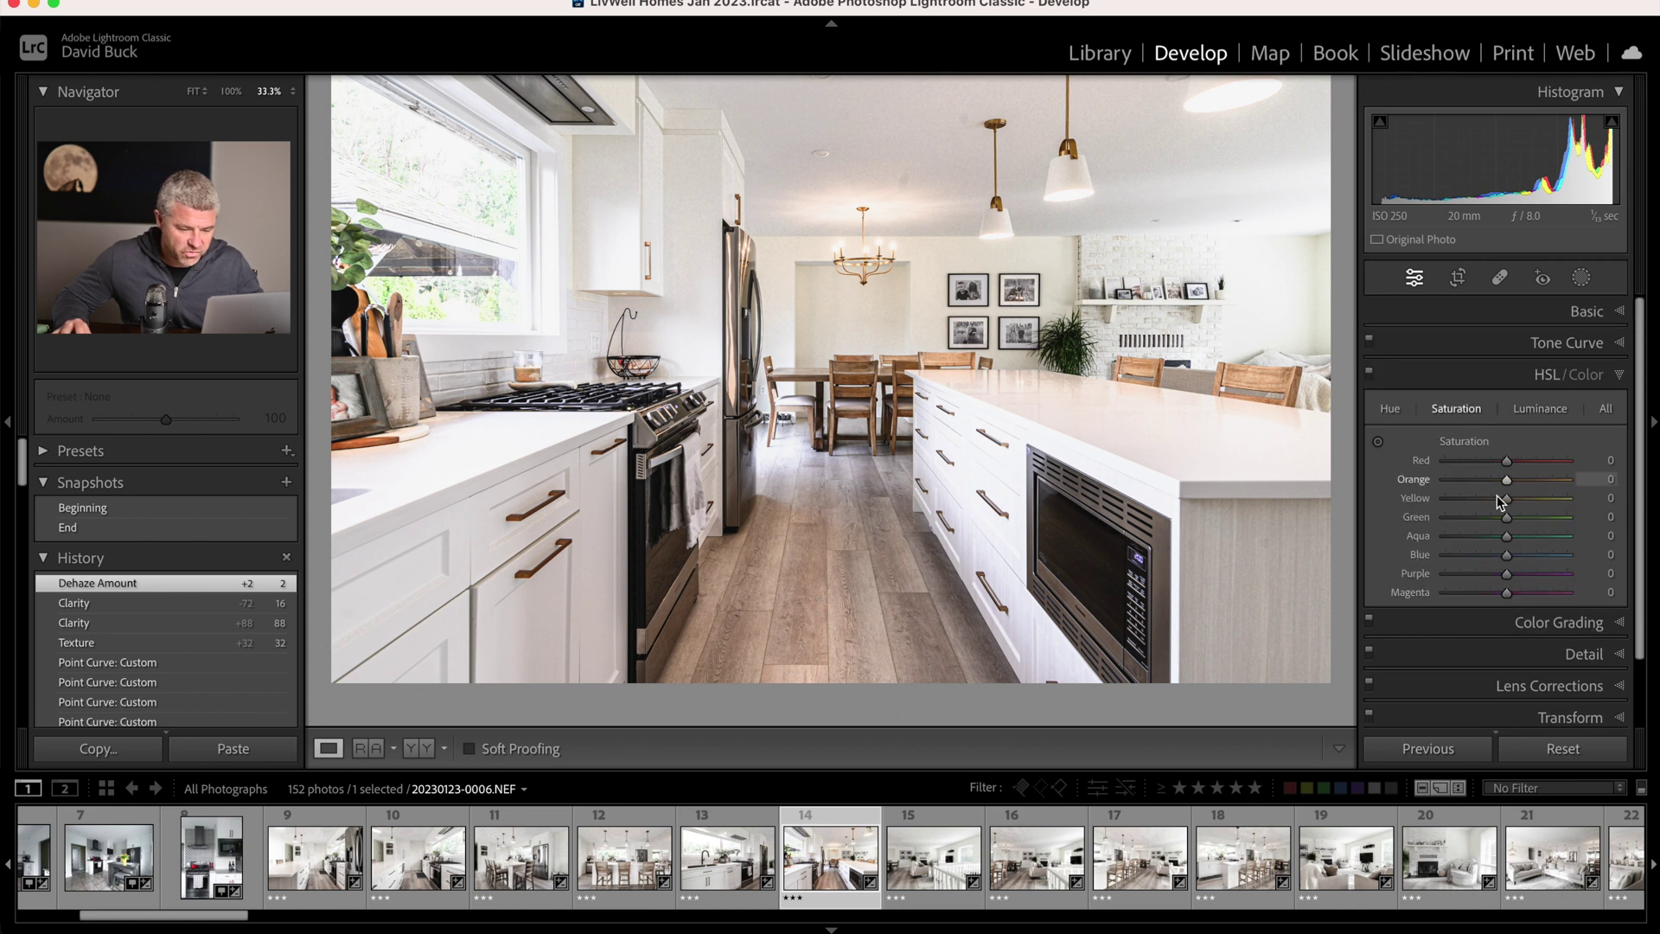
pyautogui.moveTo(1479, 500); pyautogui.dragTo(1487, 594)
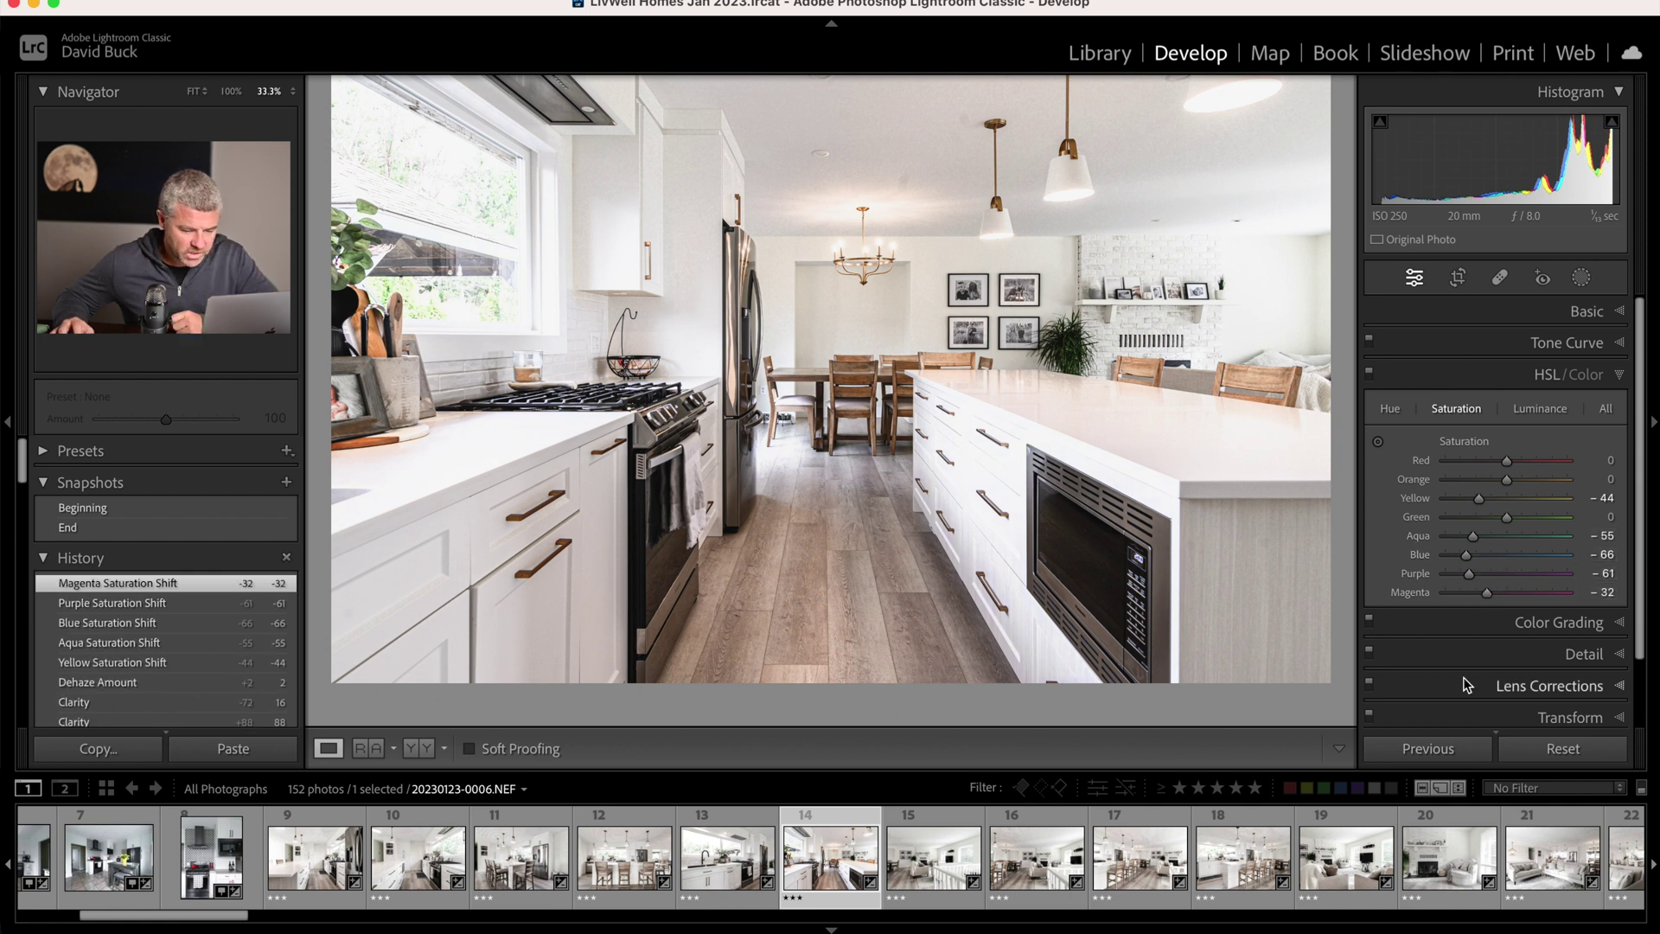
pyautogui.click(1563, 749)
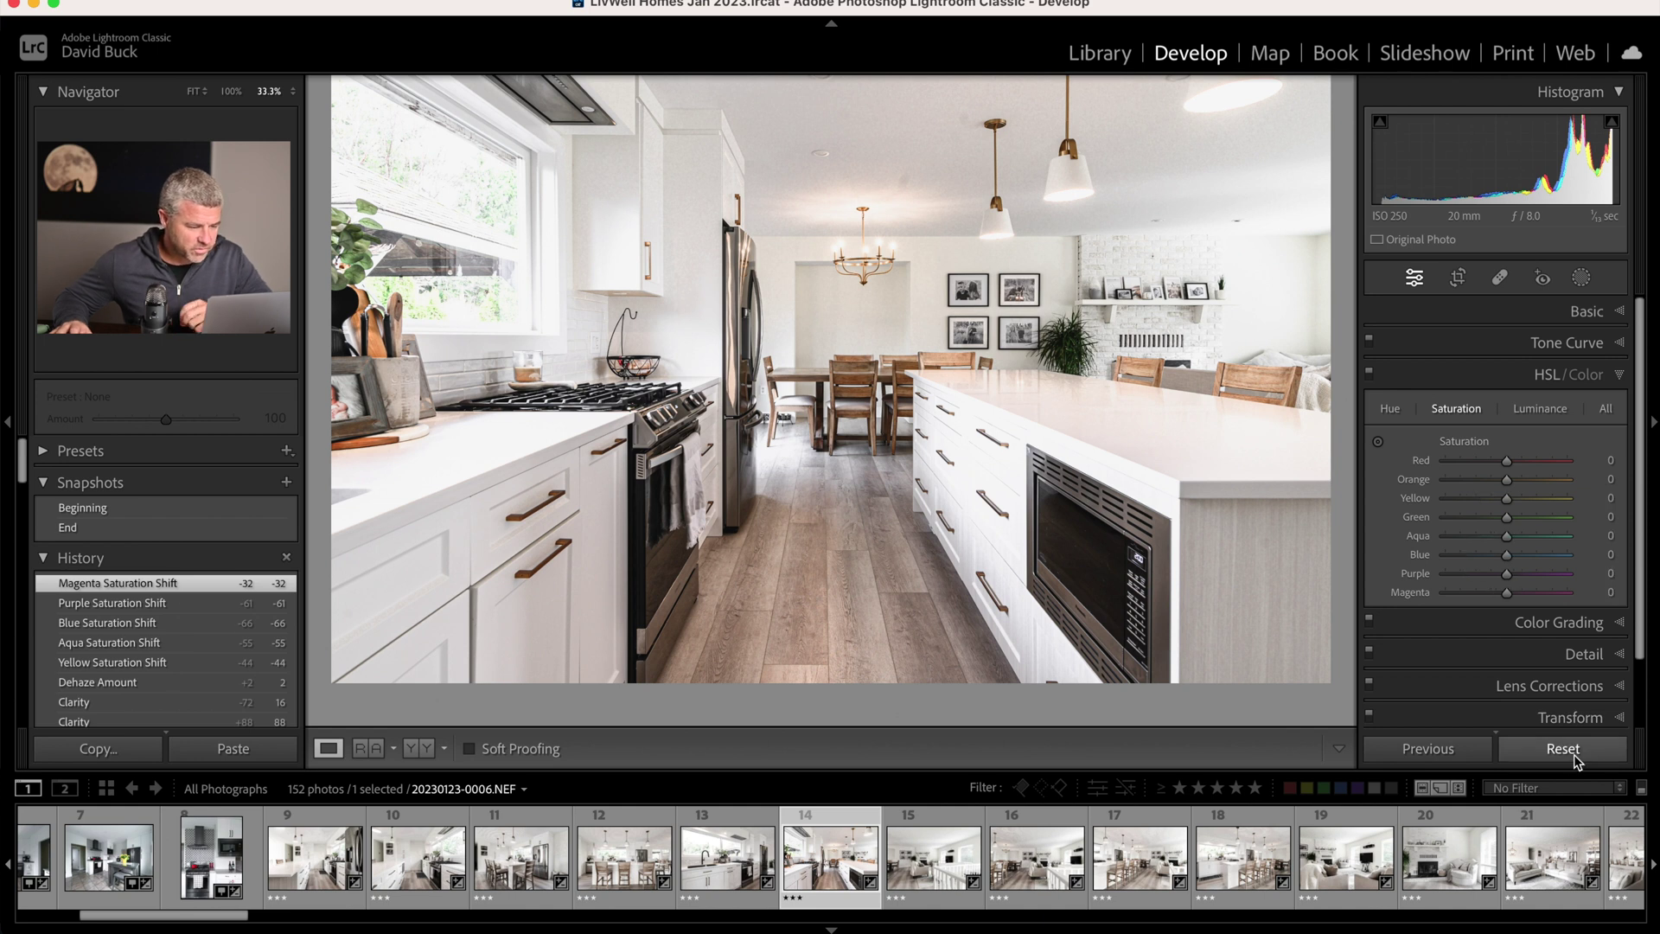
pyautogui.press('super+z')
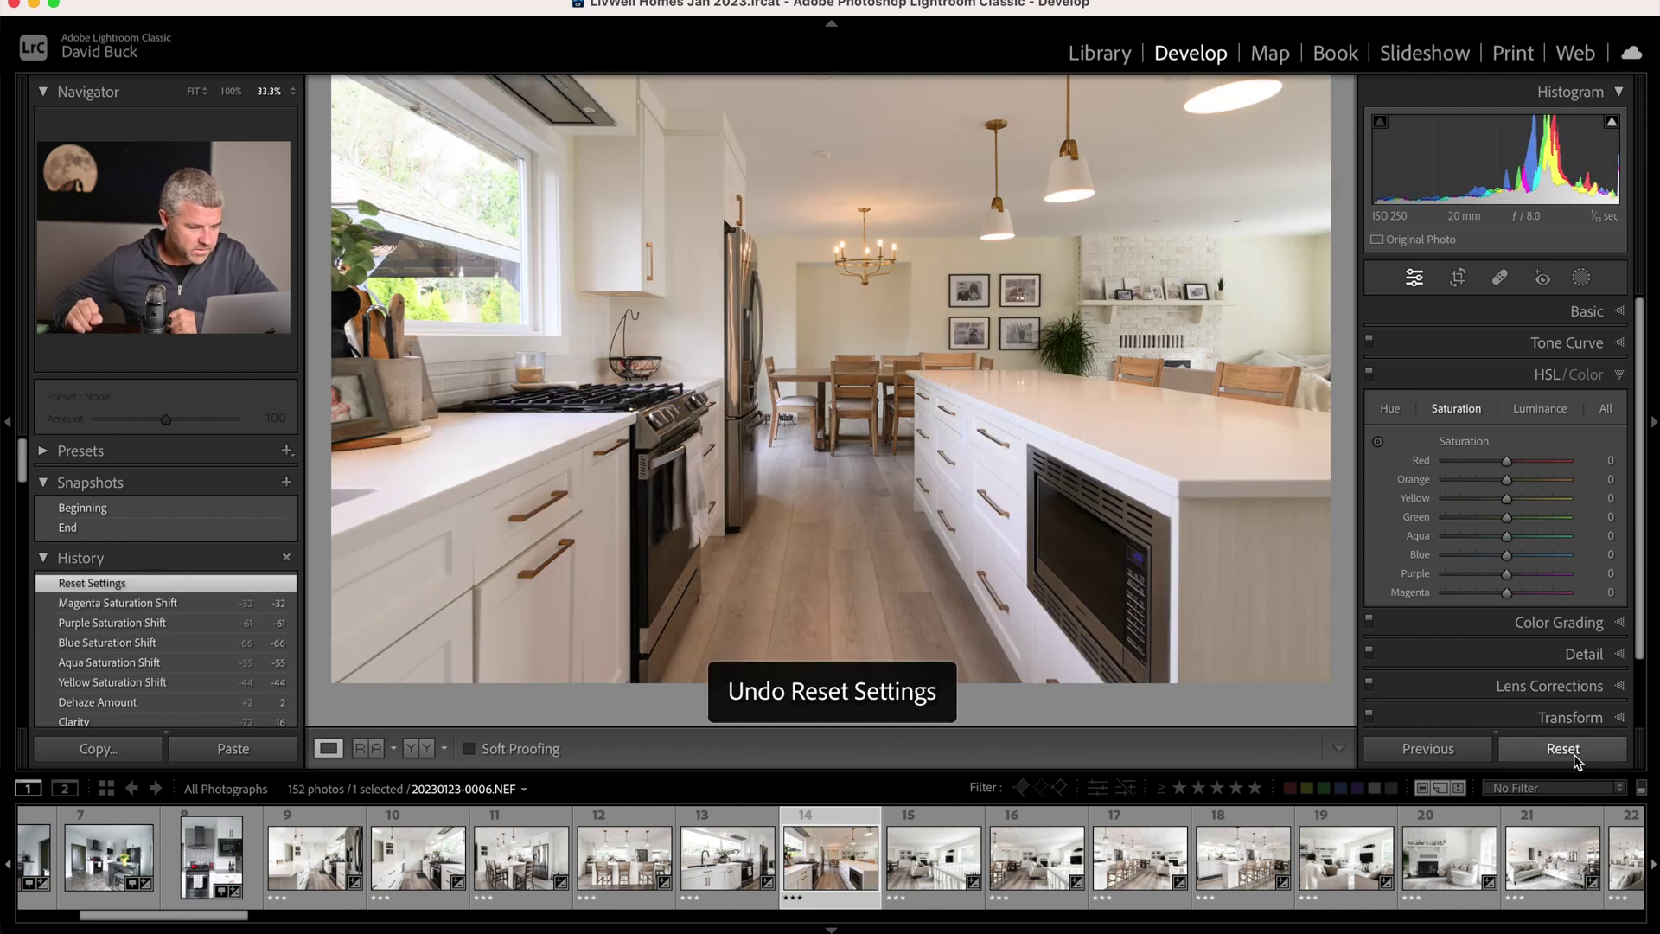